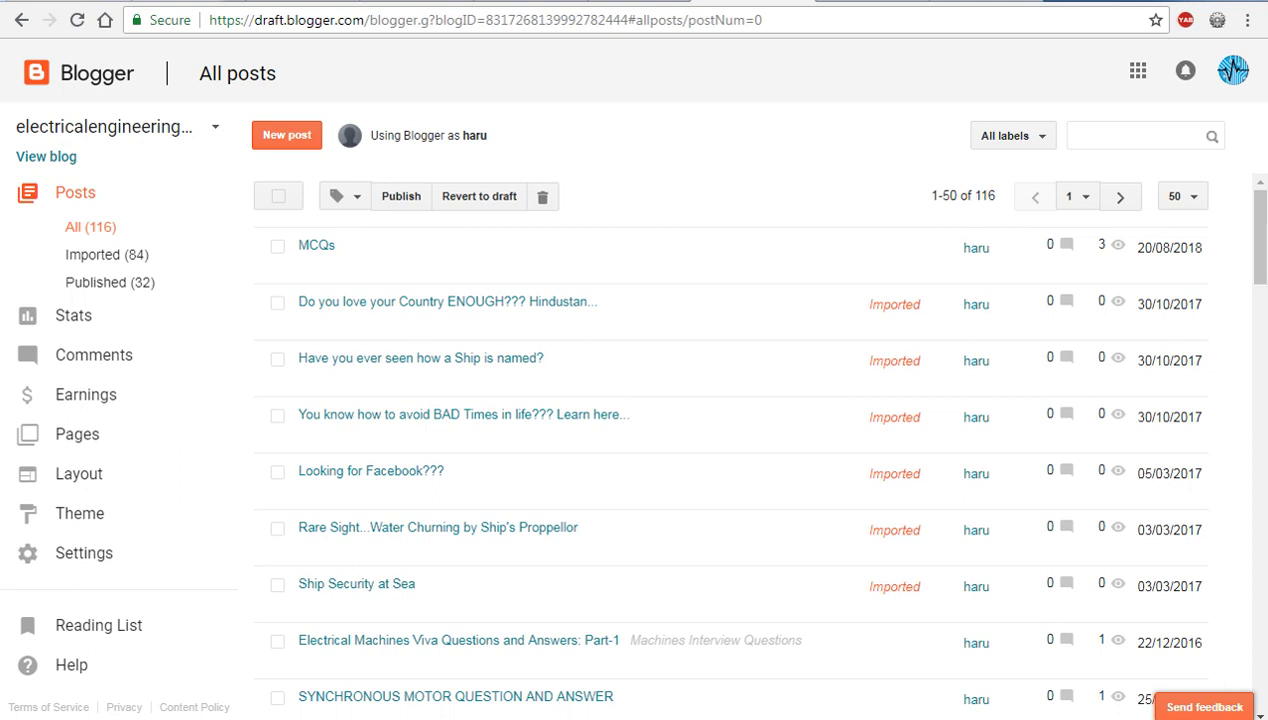
# - Reveal the hidden answers of both diode questions on the published MCQs post
pyautogui.hotkey('ctrl', 'Tab')
pyautogui.scroll(2, 425, 492)
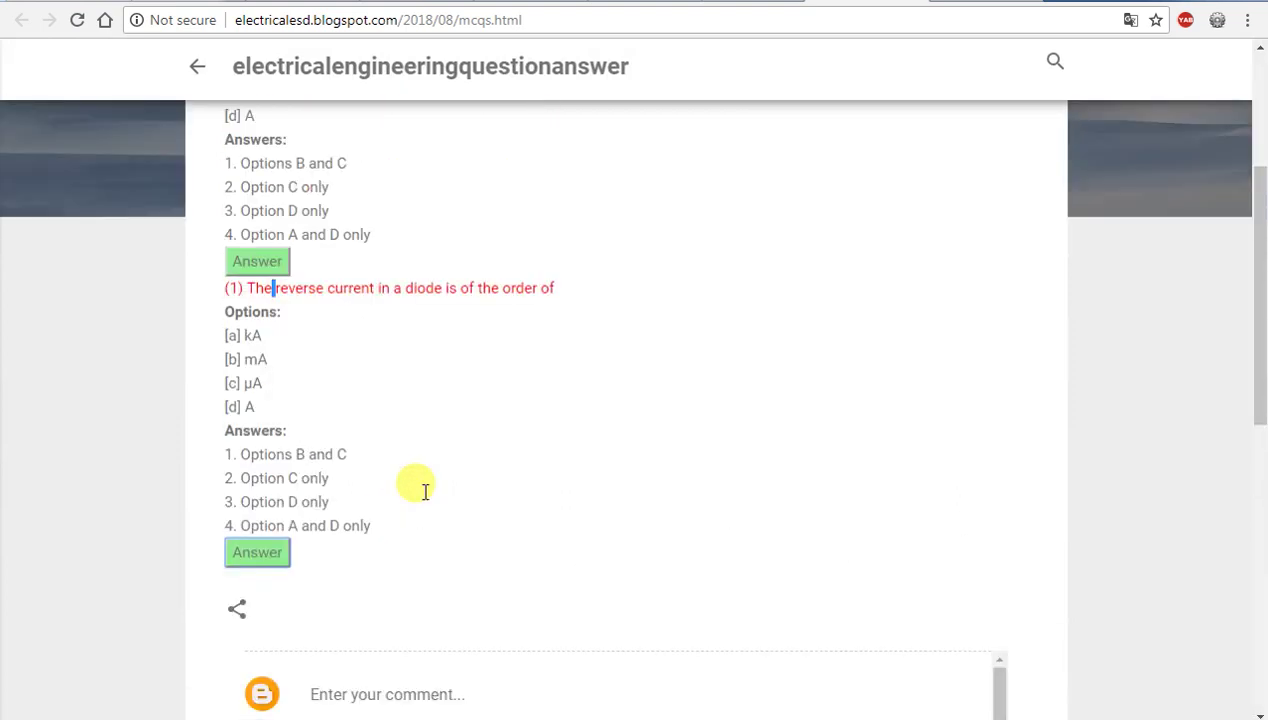
pyautogui.scroll(2, 411, 368)
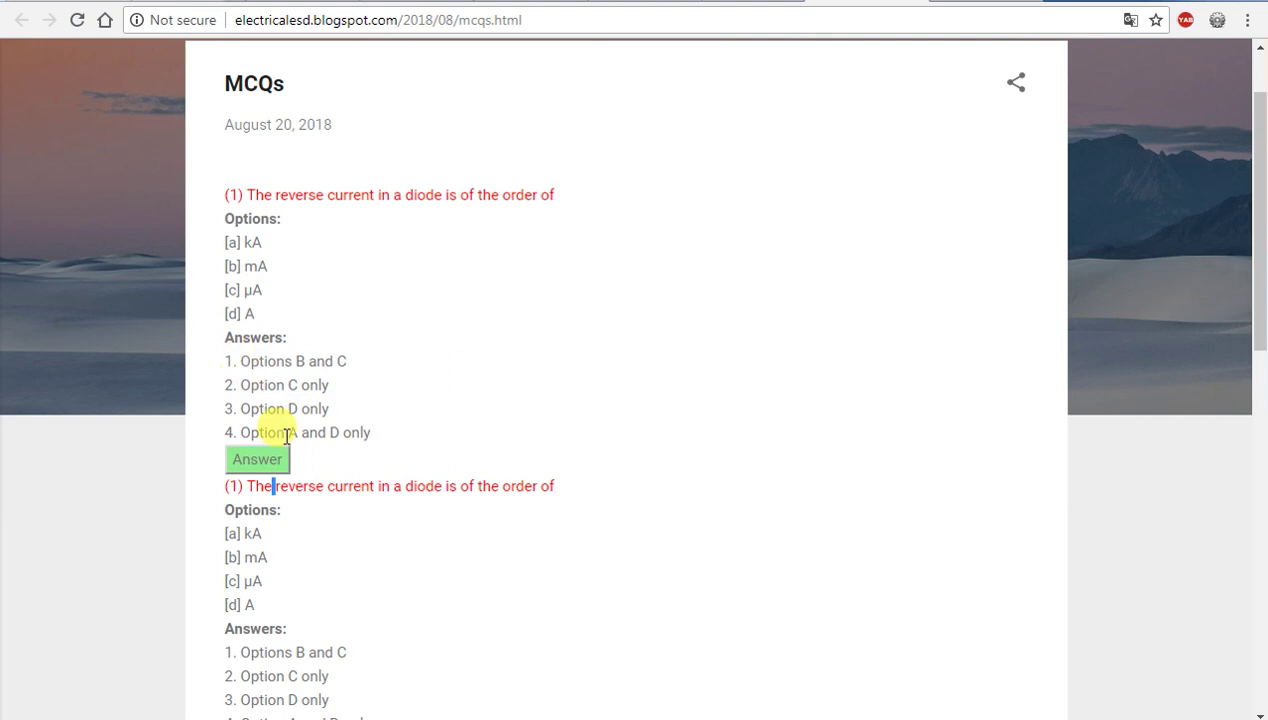
pyautogui.click(272, 460)
pyautogui.moveTo(266, 456); pyautogui.dragTo(228, 450)
pyautogui.scroll(-2, 310, 470)
pyautogui.click(268, 574)
pyautogui.moveTo(272, 574); pyautogui.dragTo(238, 550)
pyautogui.click(250, 510)
# - Check the second question's text and options on the published post and hide its answer again
pyautogui.scroll(1, 245, 515)
pyautogui.moveTo(553, 411); pyautogui.dragTo(255, 431)
pyautogui.click(263, 434)
pyautogui.moveTo(238, 480); pyautogui.dragTo(303, 594)
pyautogui.click(310, 628)
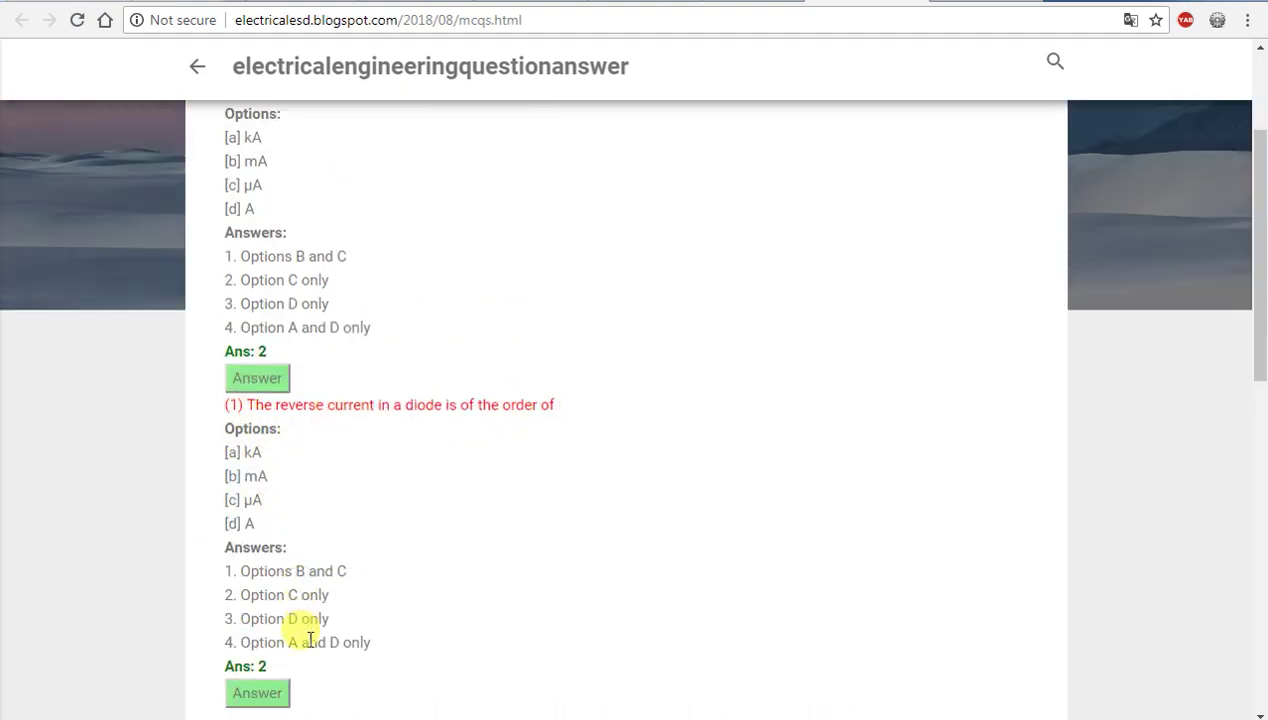
pyautogui.scroll(-3, 300, 560)
pyautogui.click(250, 414)
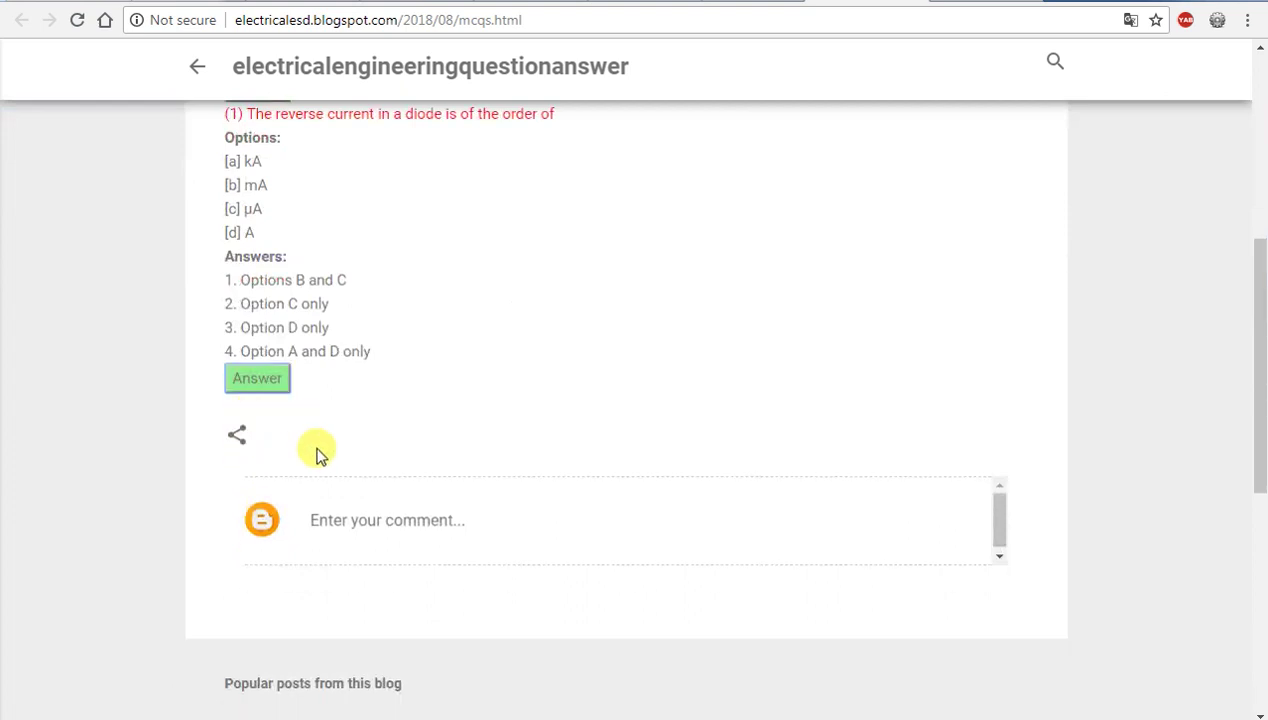
pyautogui.scroll(2, 300, 462)
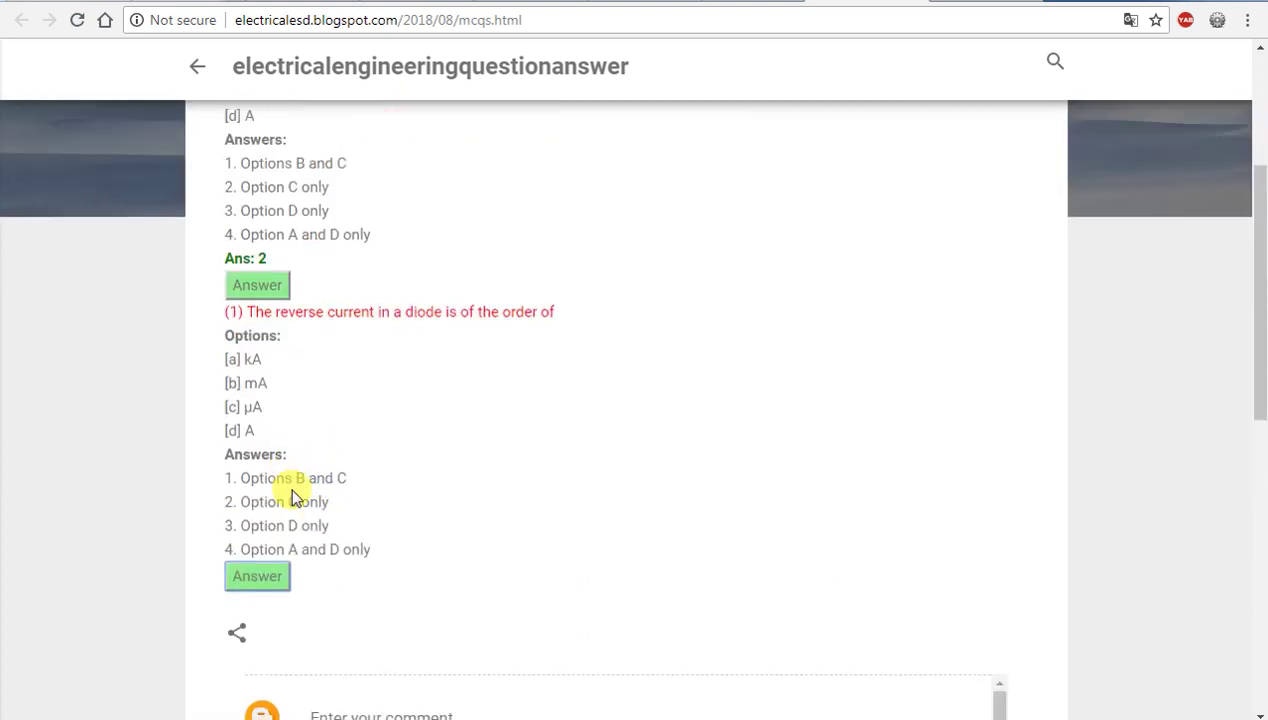
pyautogui.scroll(1, 290, 497)
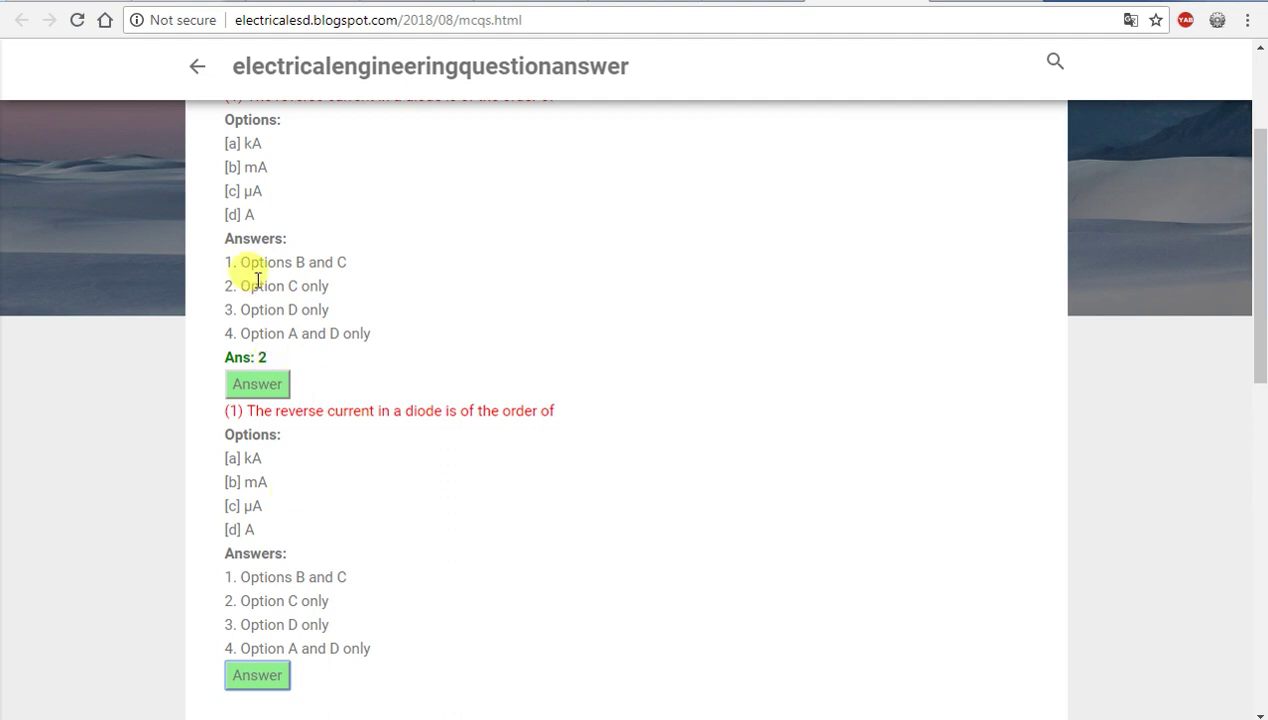
pyautogui.scroll(1, 254, 275)
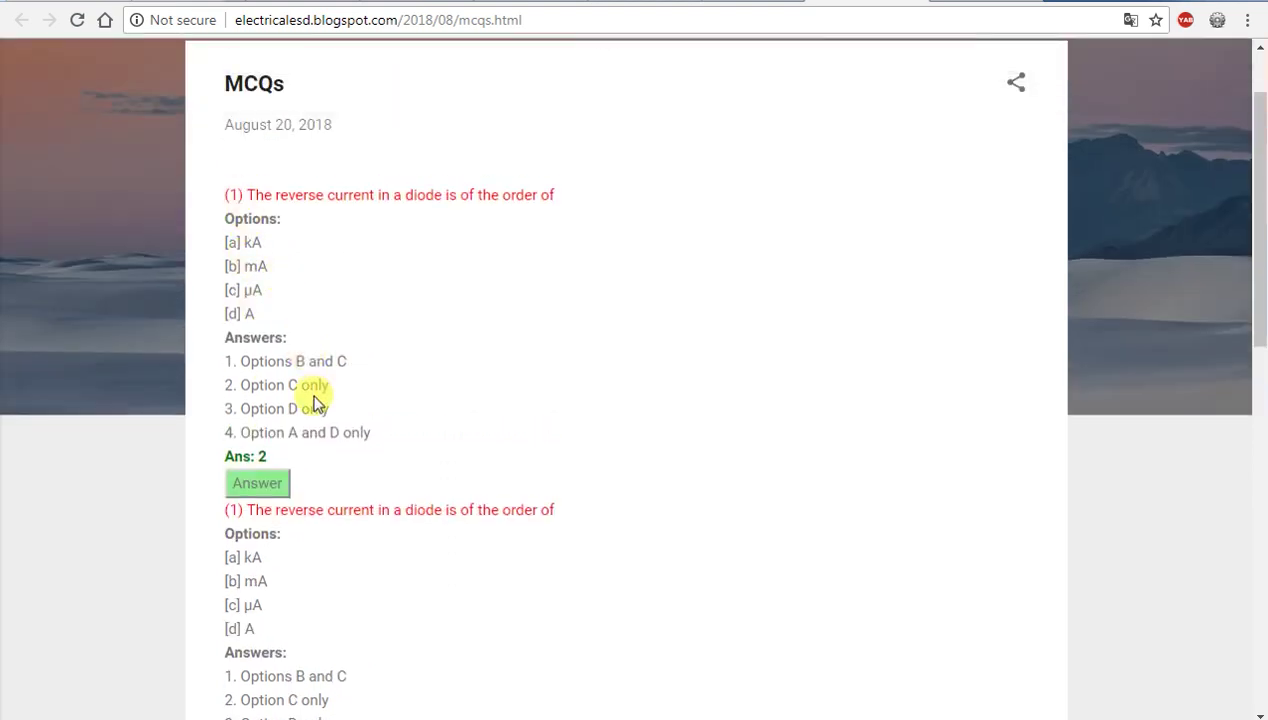
pyautogui.scroll(-1, 314, 396)
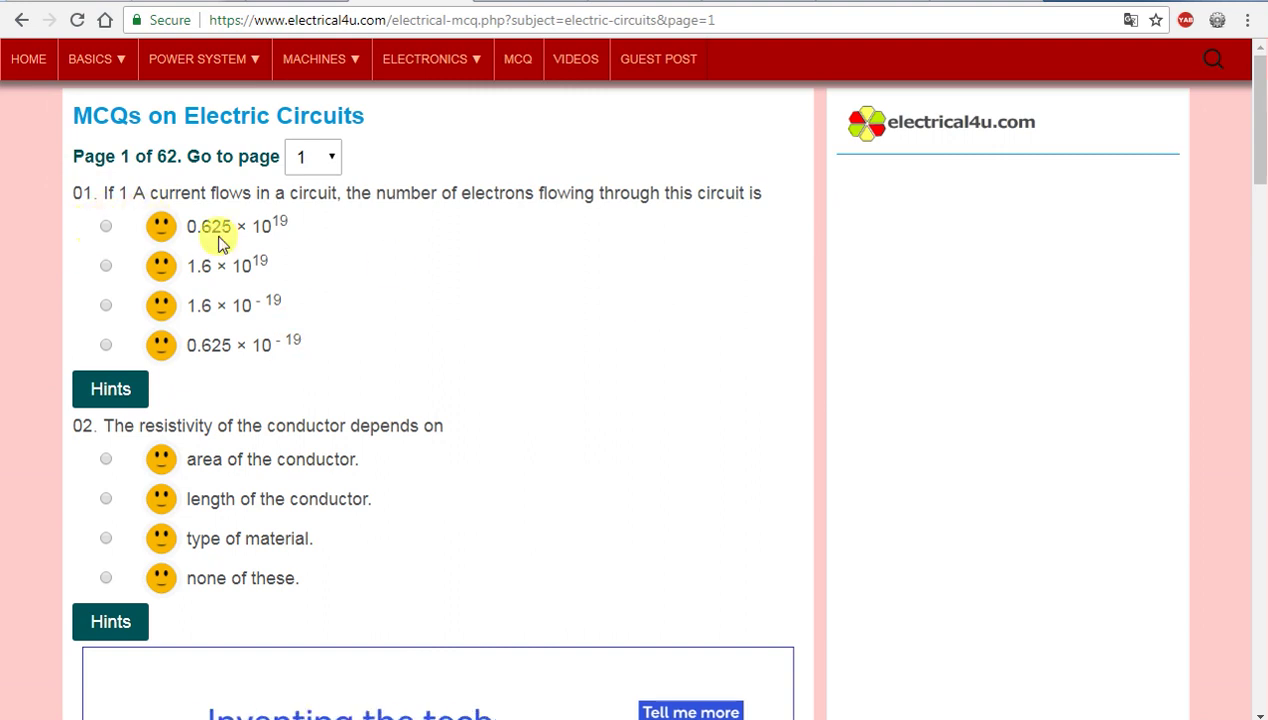
# - On the electrical4u MCQ page, try answers 0.625 × 10^19 and 1.6 × 10^19 for question 01 and show and hide its hint
pyautogui.click(106, 228)
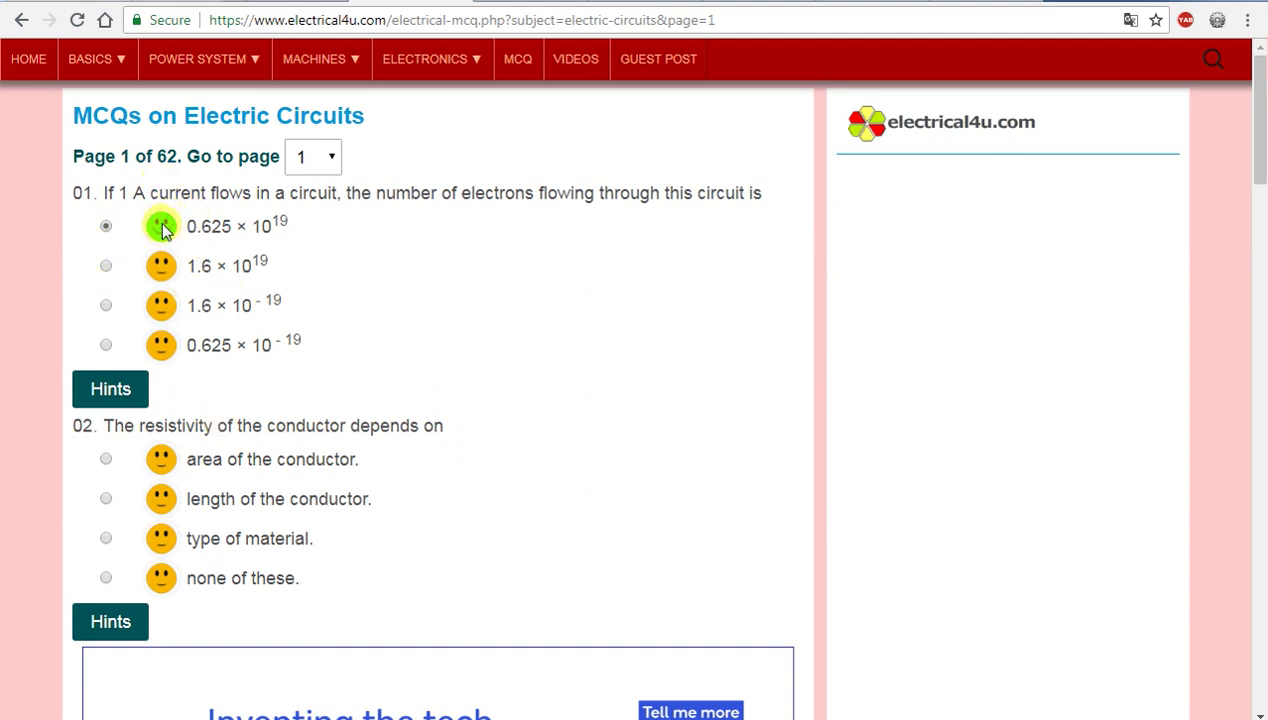
pyautogui.click(106, 266)
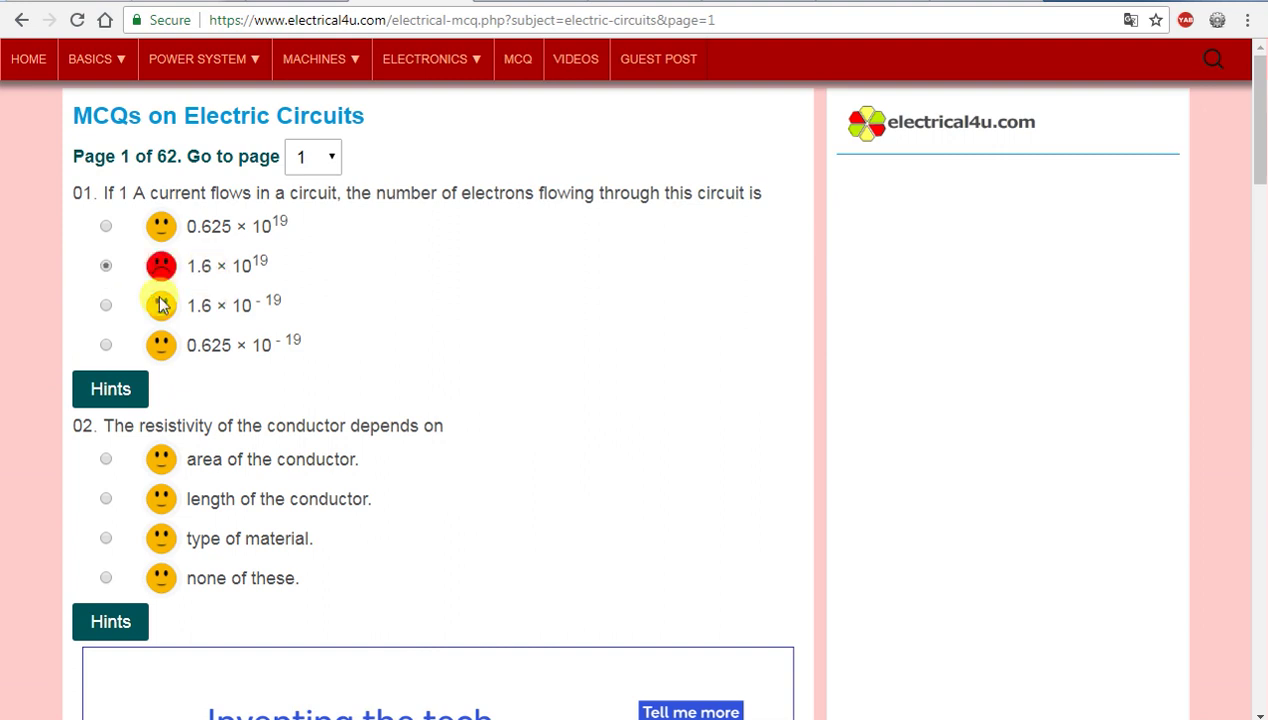
pyautogui.click(112, 389)
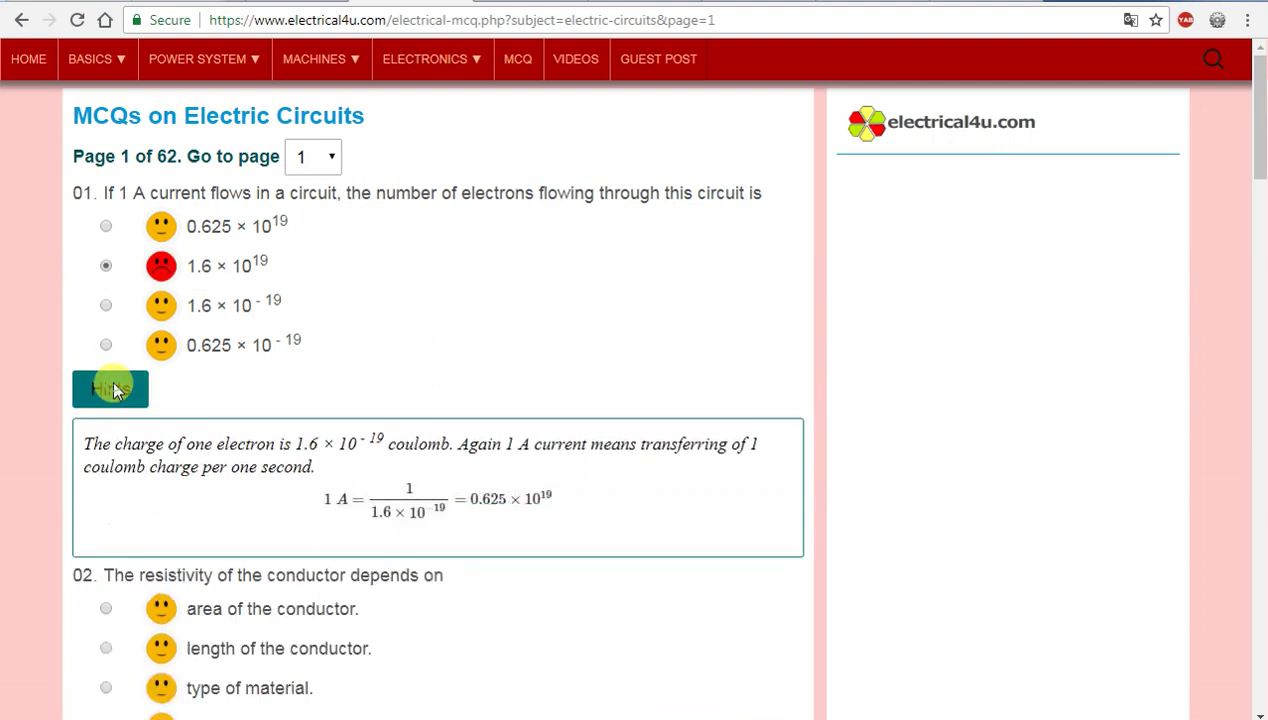
pyautogui.click(112, 389)
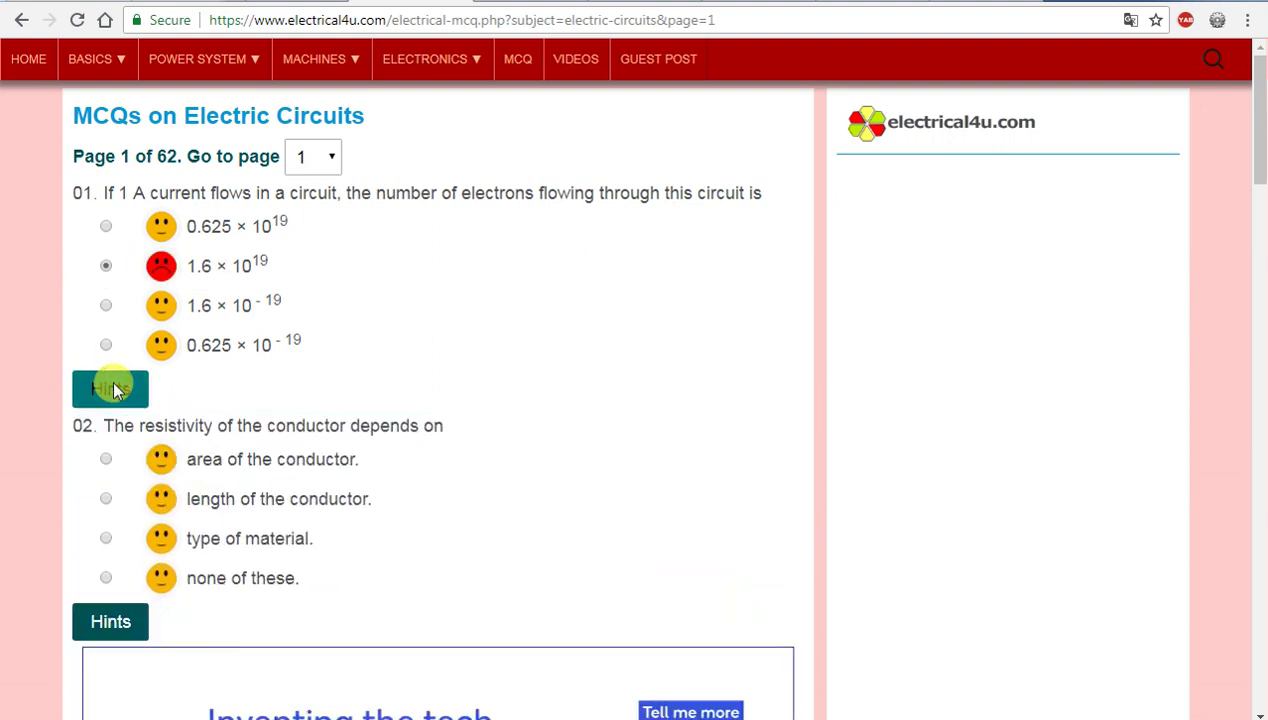
# - Look through the further electric circuits questions and toggle the hint of question 06
pyautogui.scroll(-15, 297, 374)
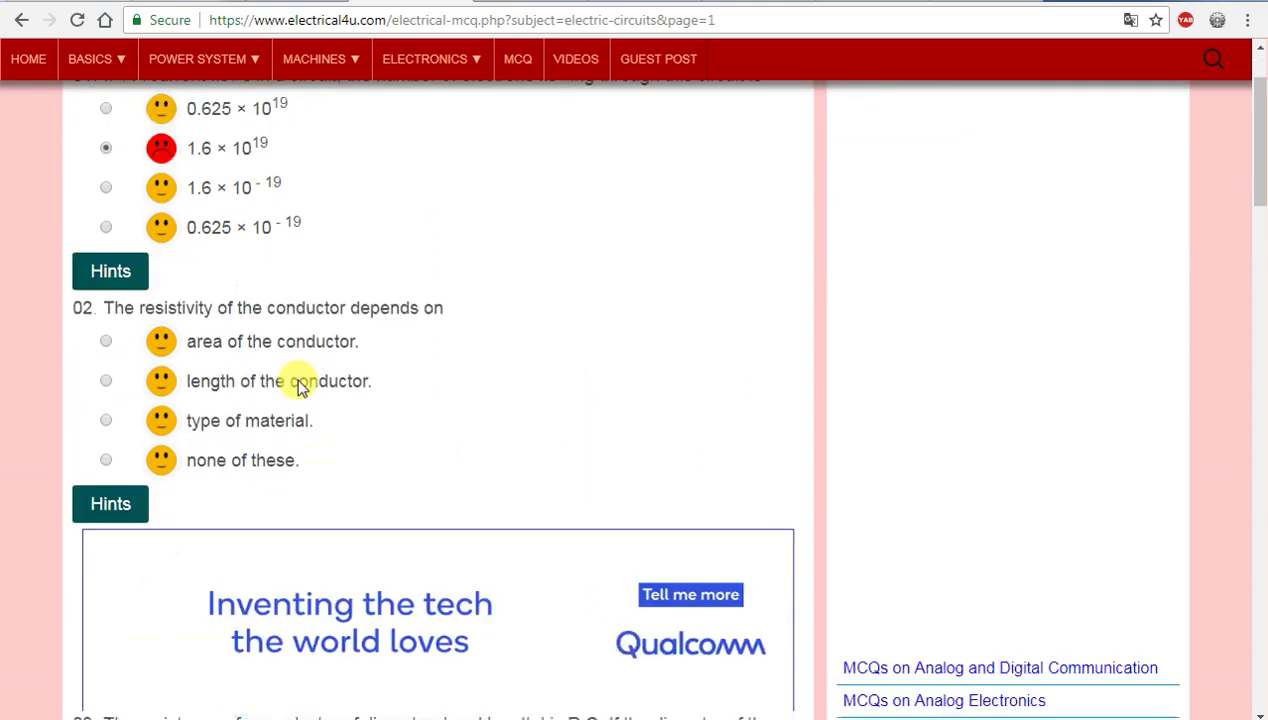
pyautogui.scroll(-3, 297, 384)
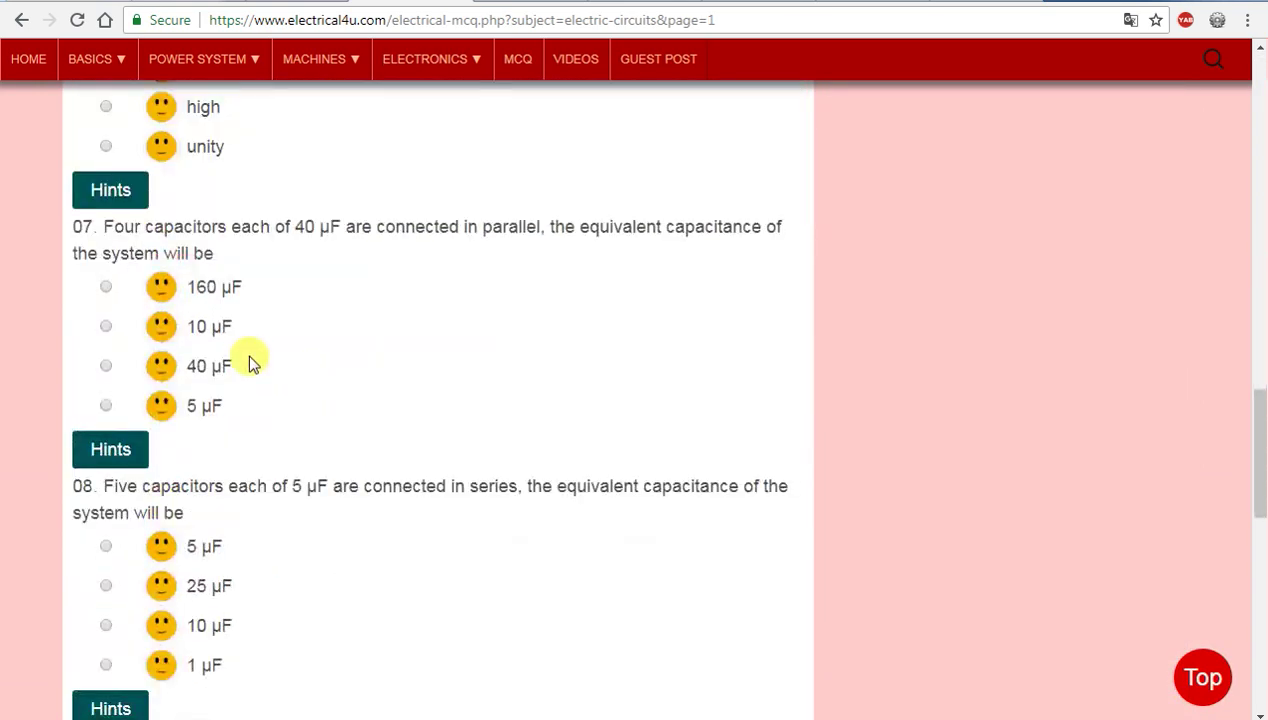
pyautogui.scroll(2, 230, 360)
pyautogui.click(108, 386)
pyautogui.click(112, 389)
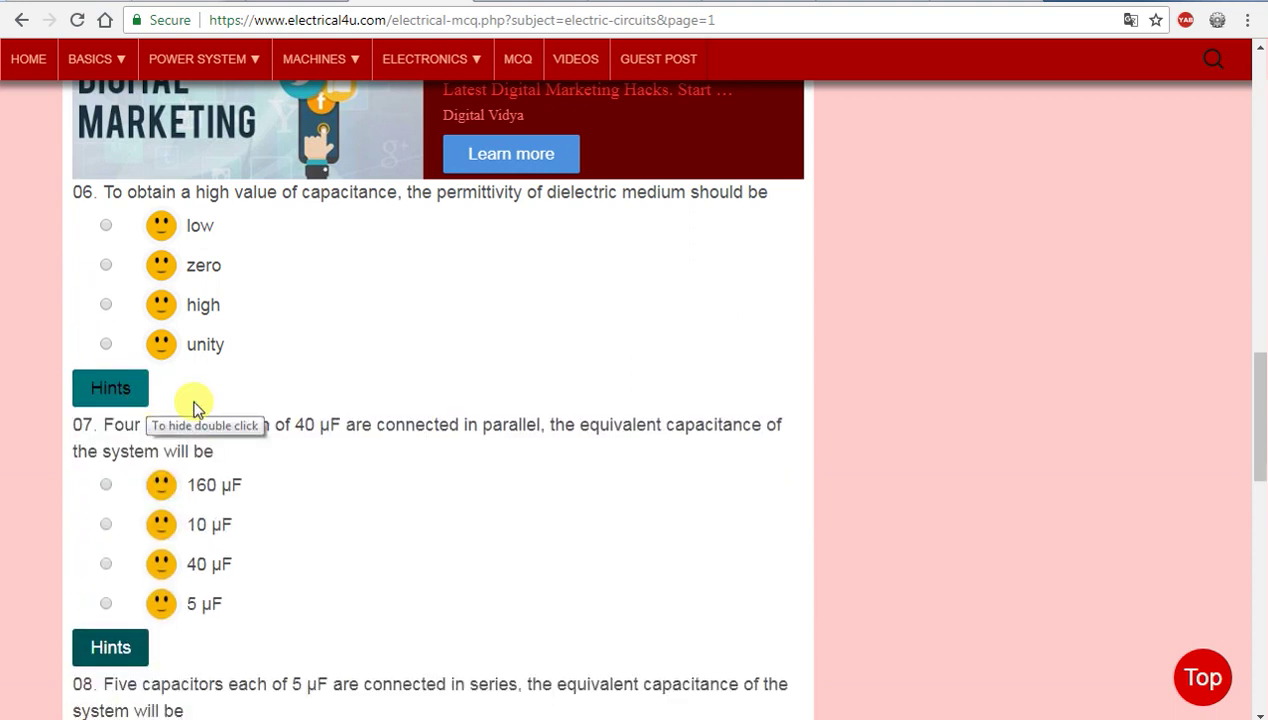
# - Open the MCQs post for editing in Blogger and copy the first question's HTML, from its red question span through the Answer button code
pyautogui.click(840, 2)
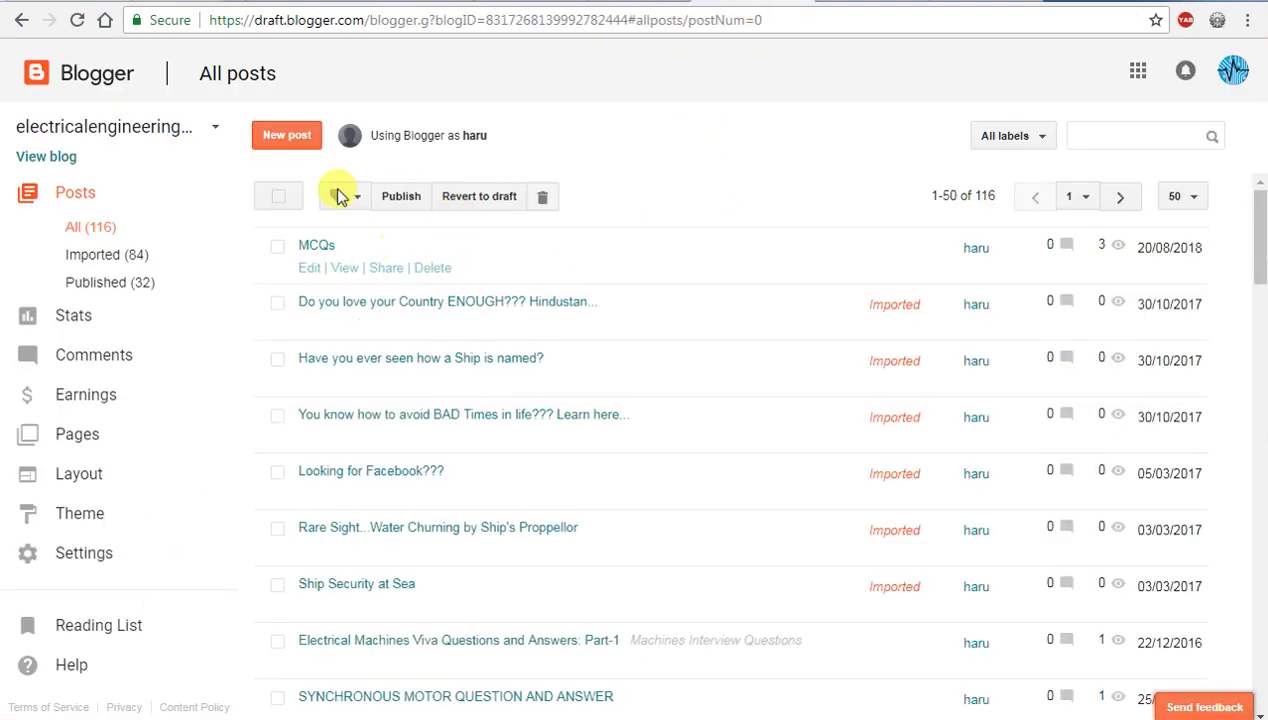
pyautogui.click(311, 272)
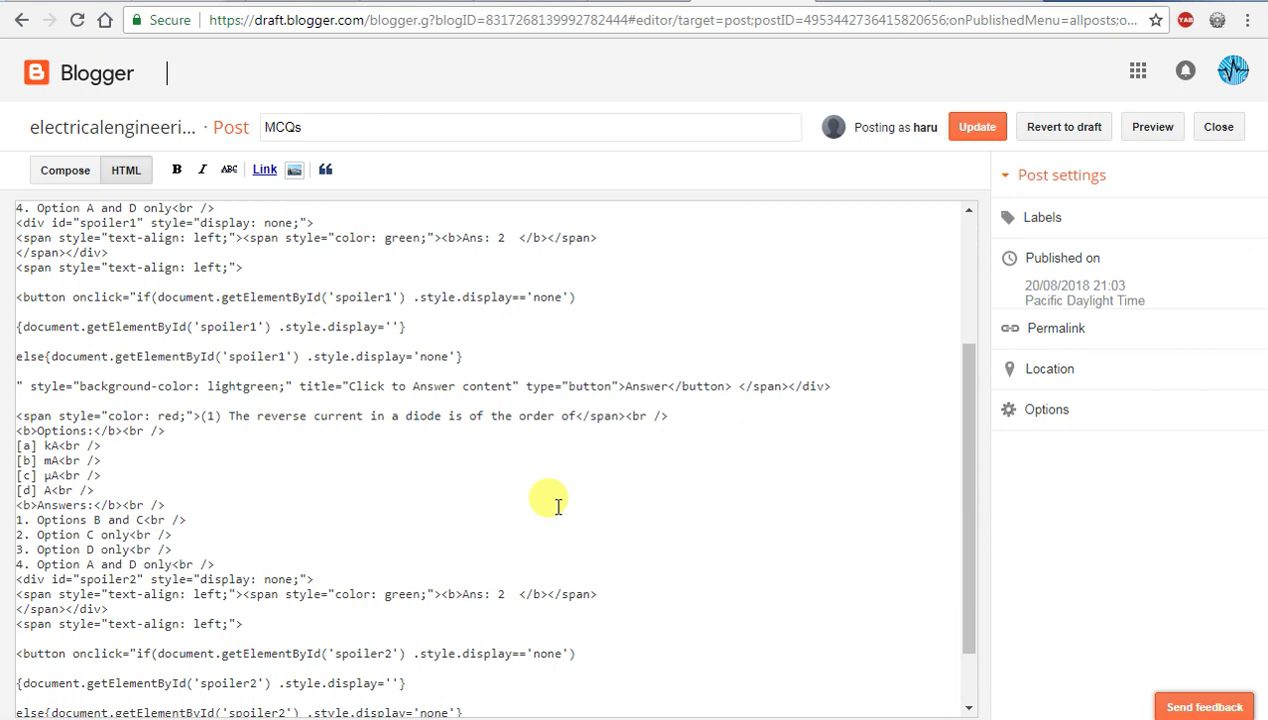
pyautogui.scroll(3, 553, 515)
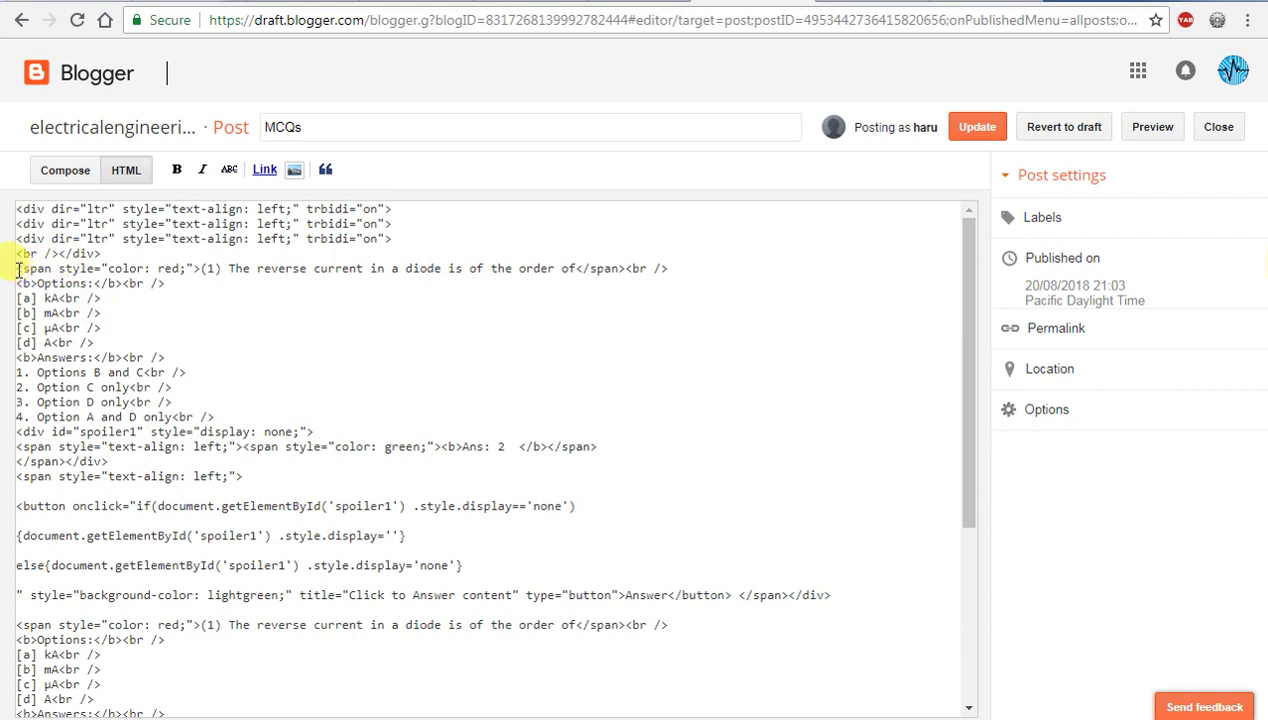
pyautogui.moveTo(17, 268); pyautogui.dragTo(828, 601)
pyautogui.hotkey('ctrl', 'c')
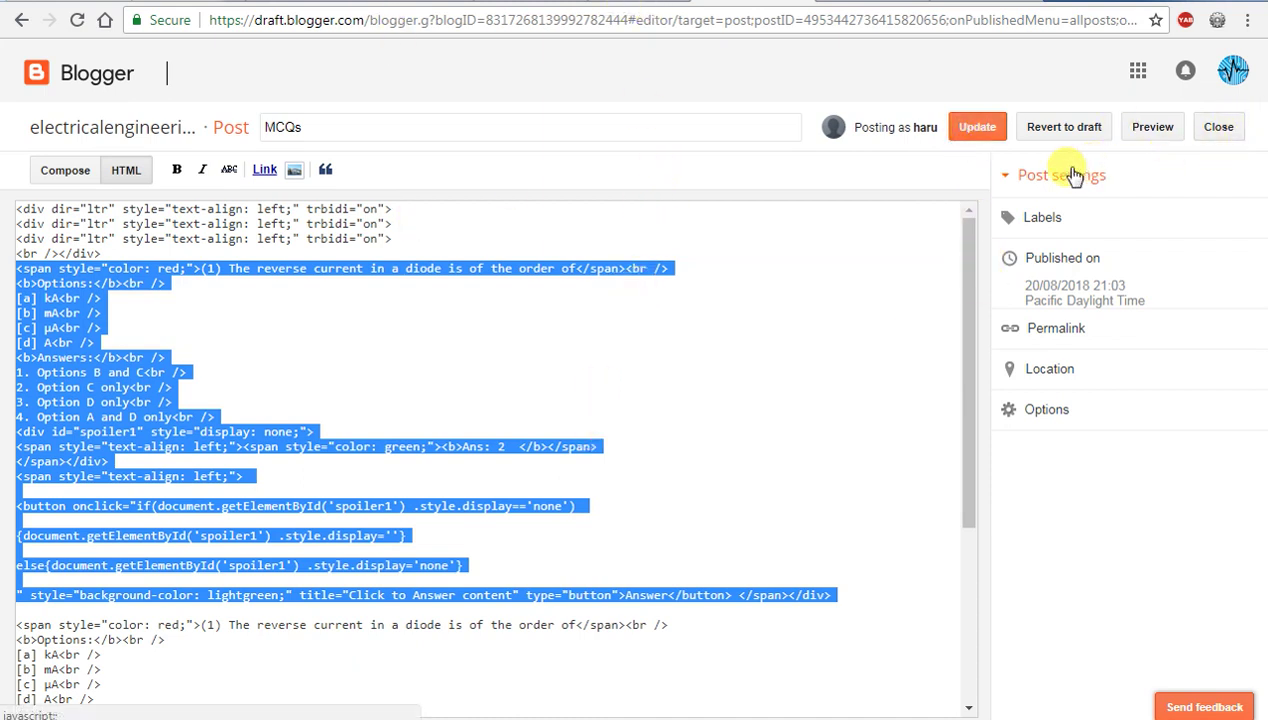
# - Close the MCQs post and create a new blog post shown in HTML view
pyautogui.click(1220, 128)
pyautogui.click(746, 146)
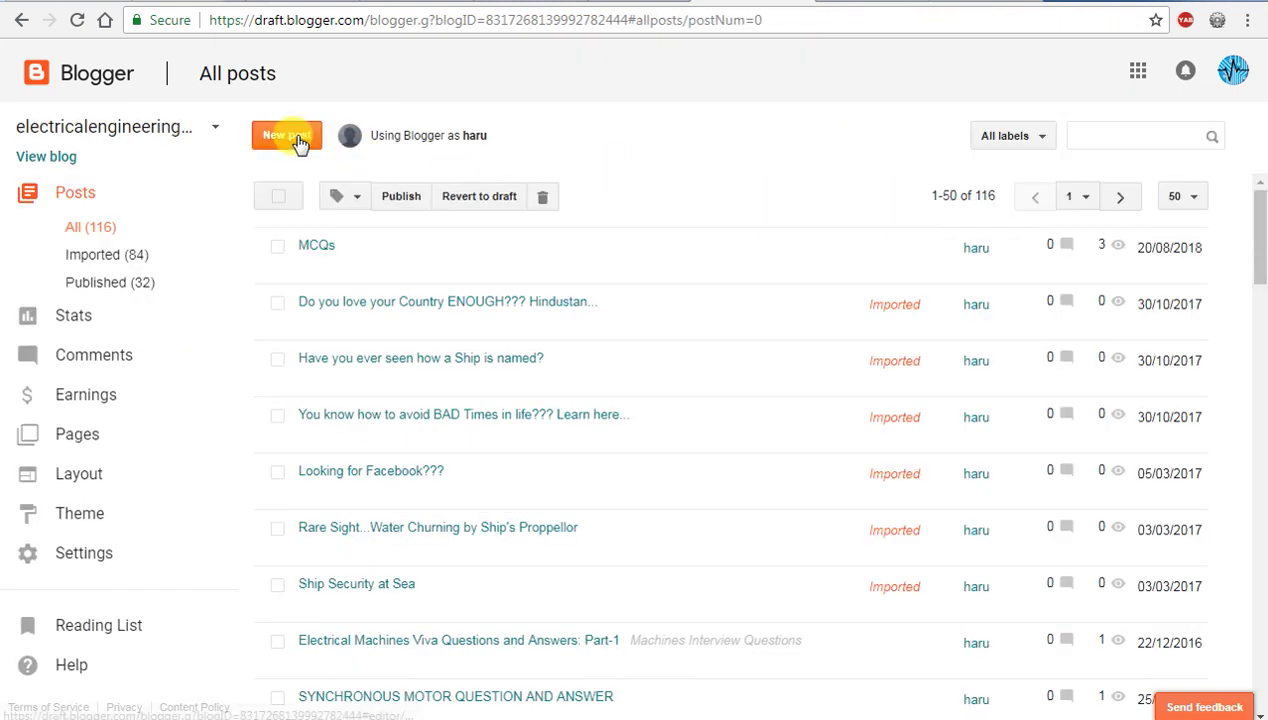
pyautogui.click(297, 138)
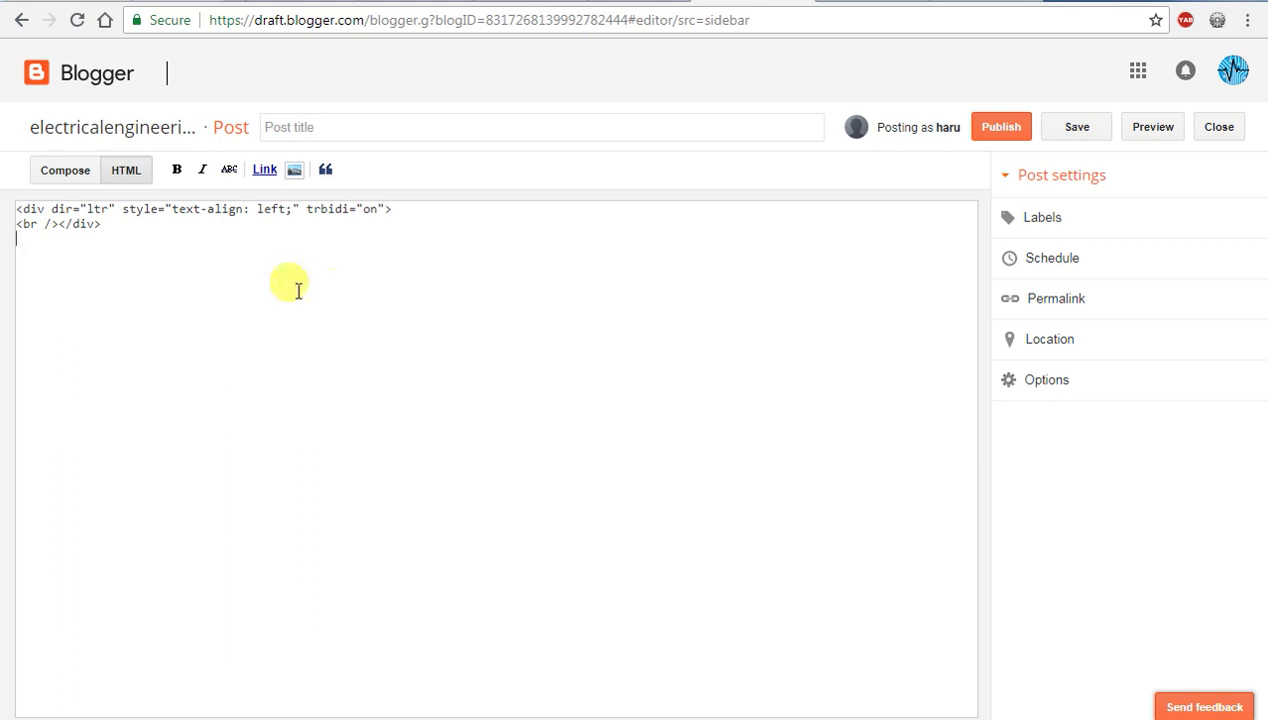
pyautogui.click(62, 172)
pyautogui.click(292, 287)
pyautogui.click(127, 171)
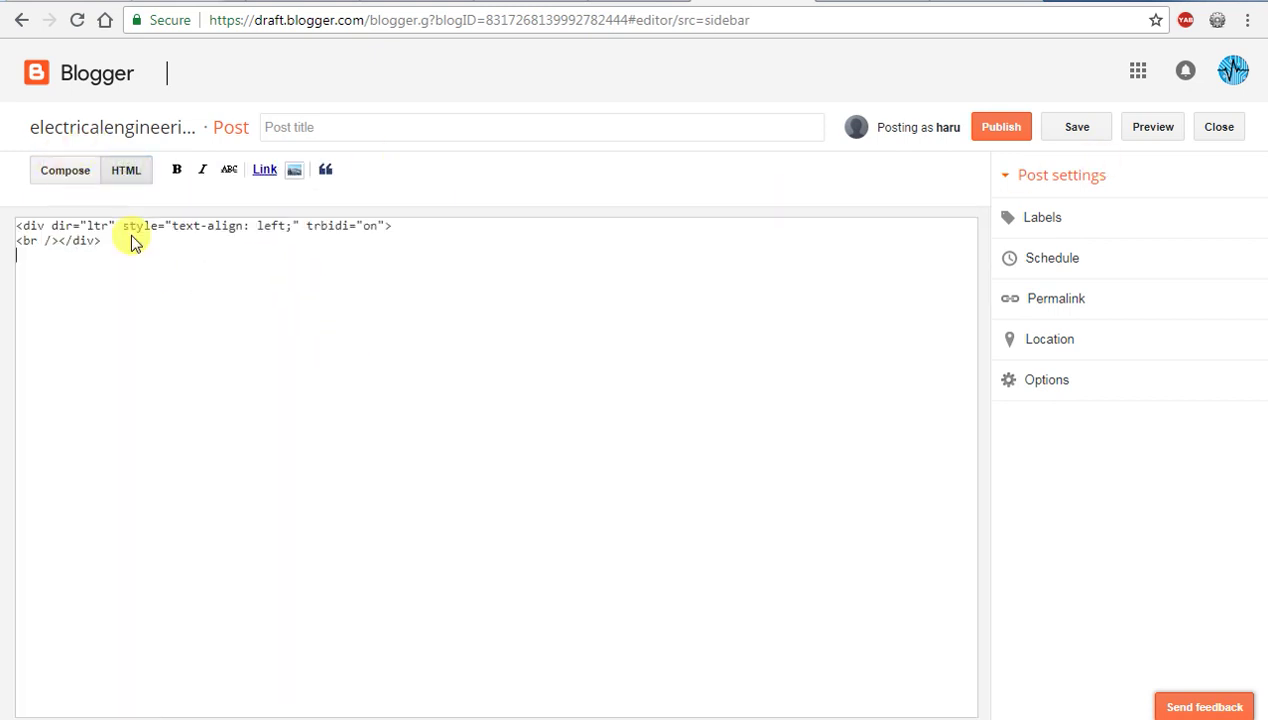
# - Replace the new post's default div code with the copied question and answer HTML
pyautogui.moveTo(140, 234); pyautogui.dragTo(2, 185)
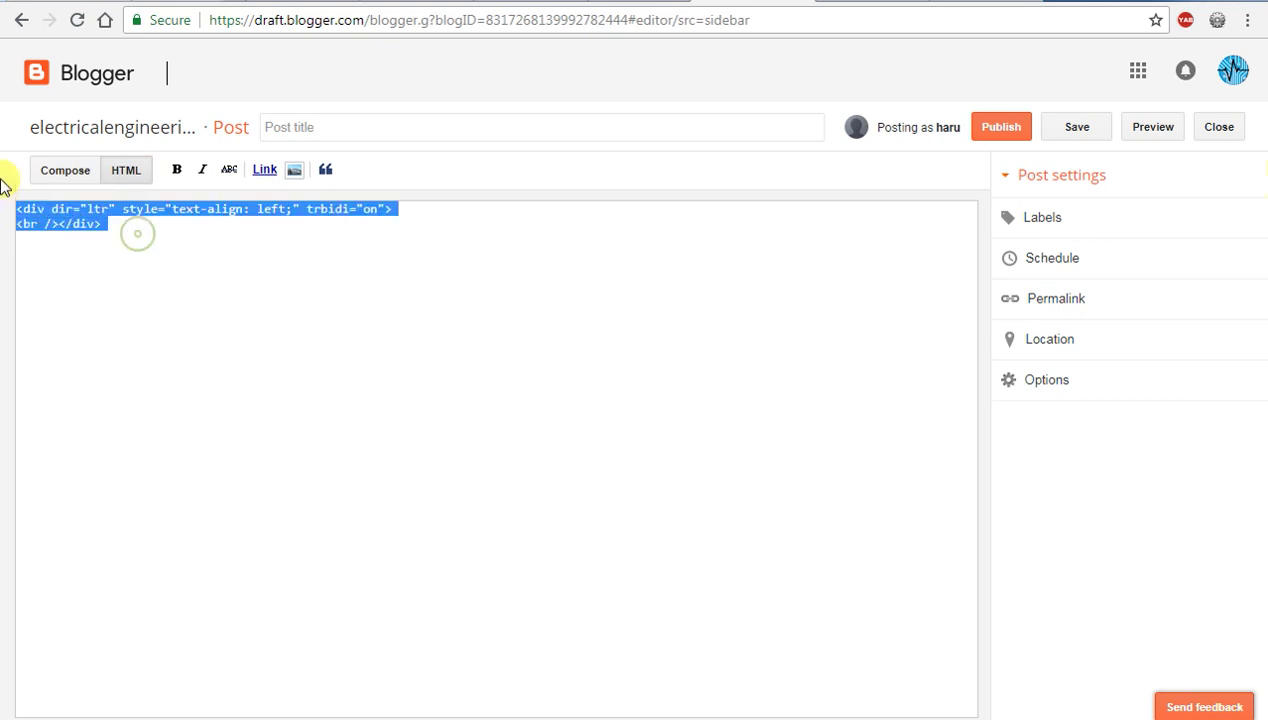
pyautogui.press('Delete')
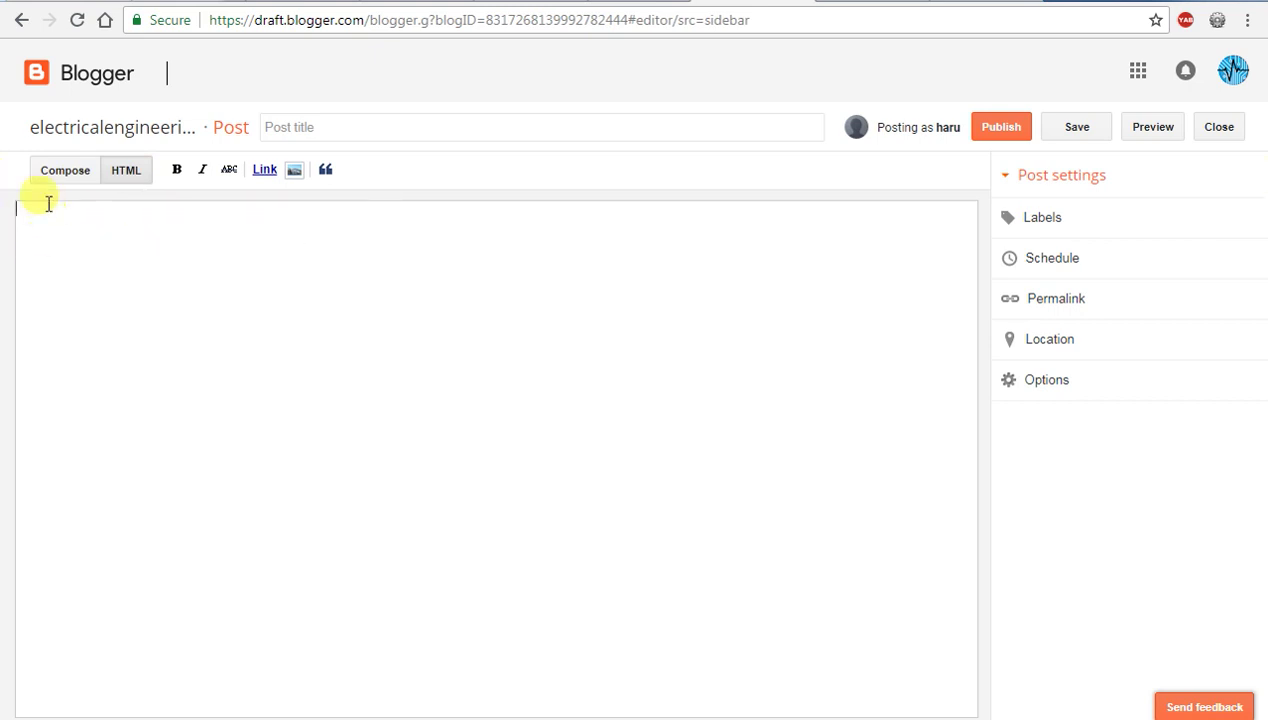
pyautogui.hotkey('ctrl', 'v')
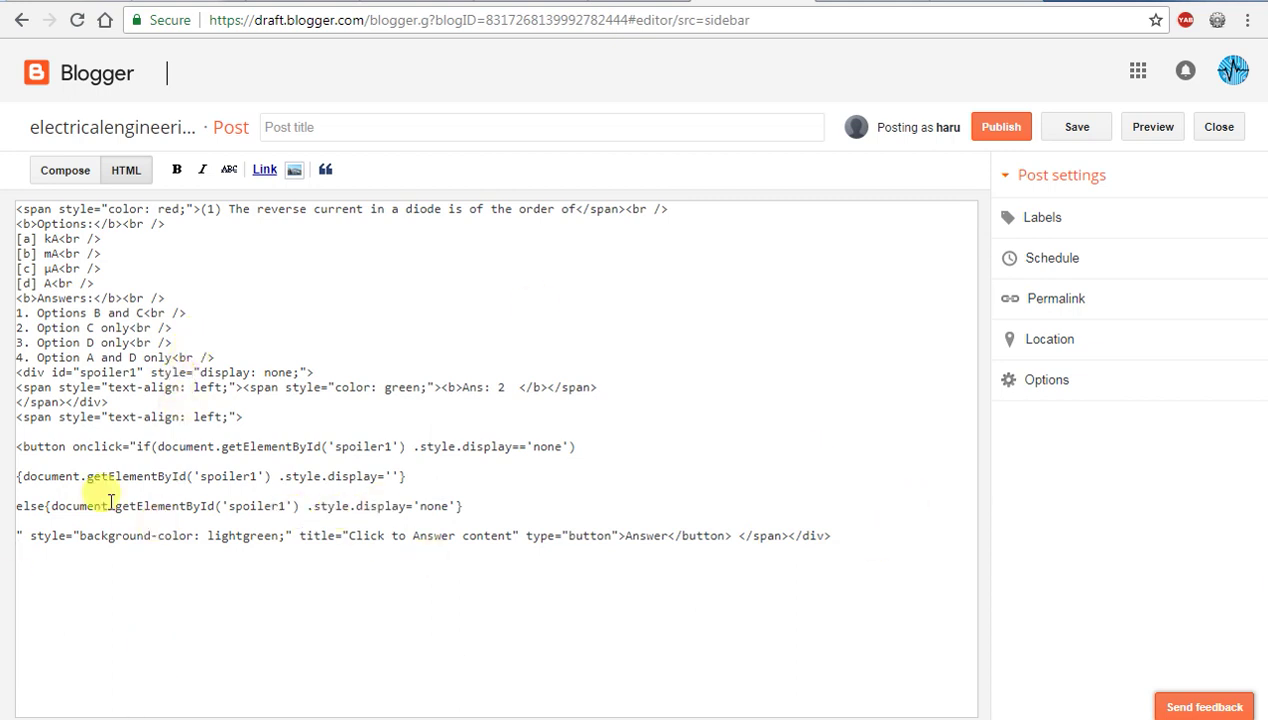
# - In Compose view, choose Tamil (India) as input language and replace the question text after (1) with "tnpsc" converted to Tamil script
pyautogui.click(48, 173)
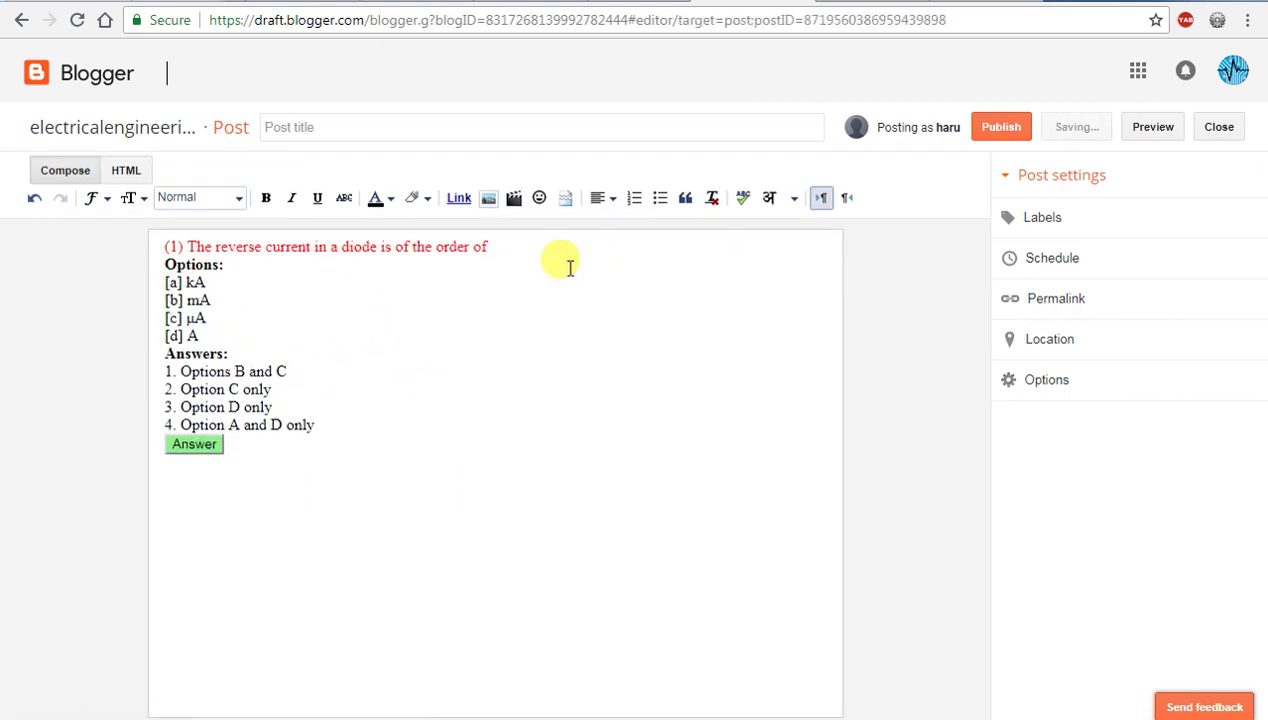
pyautogui.click(490, 249)
pyautogui.moveTo(524, 263); pyautogui.dragTo(201, 248)
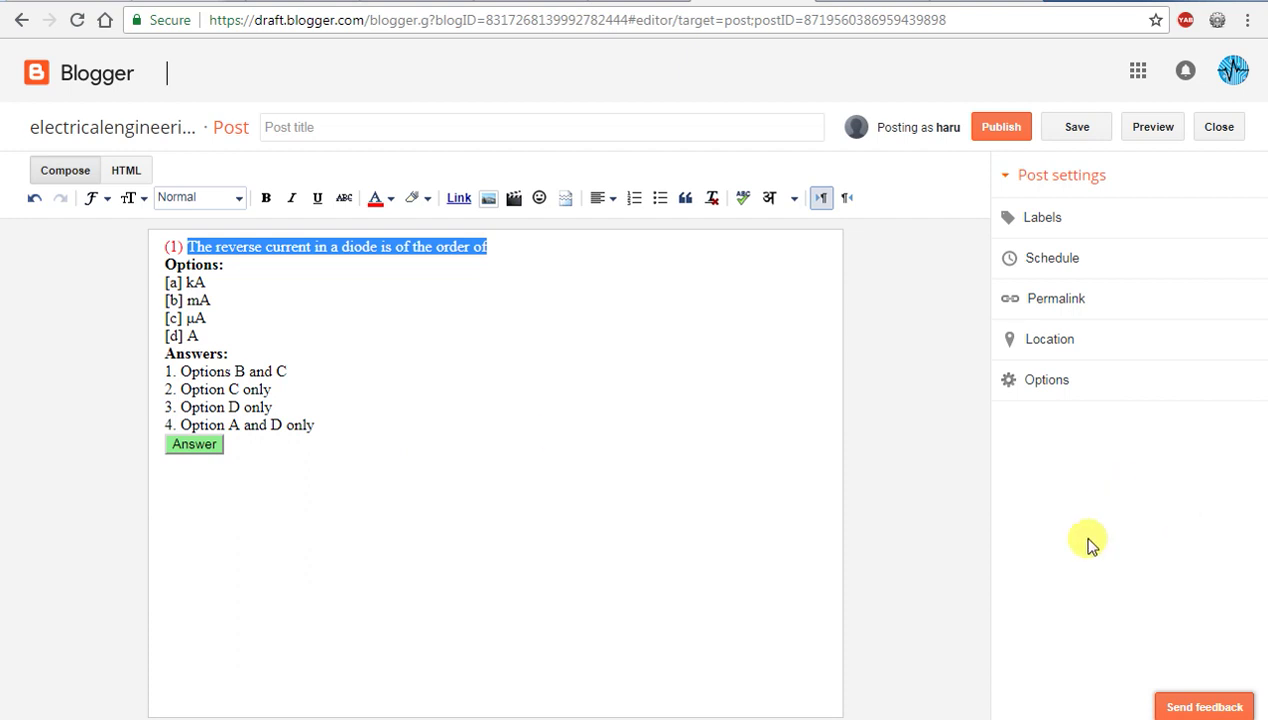
pyautogui.click(1072, 719)
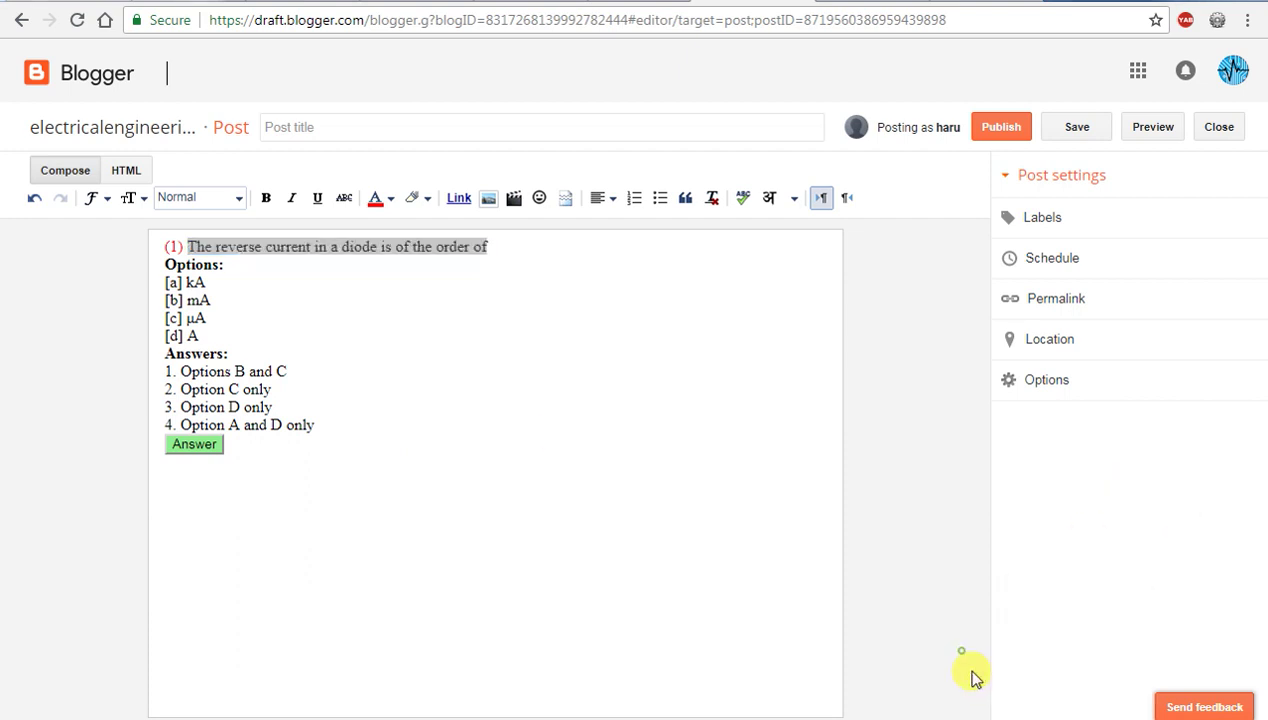
pyautogui.click(1012, 716)
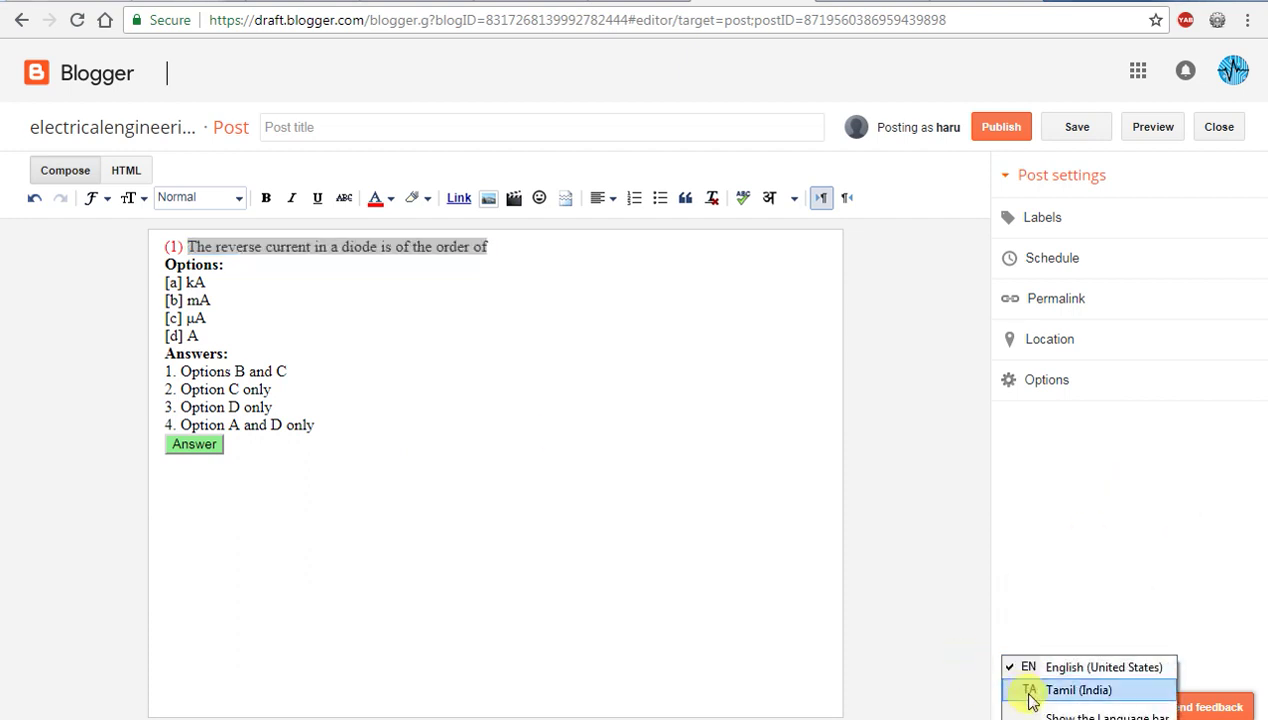
pyautogui.click(1032, 699)
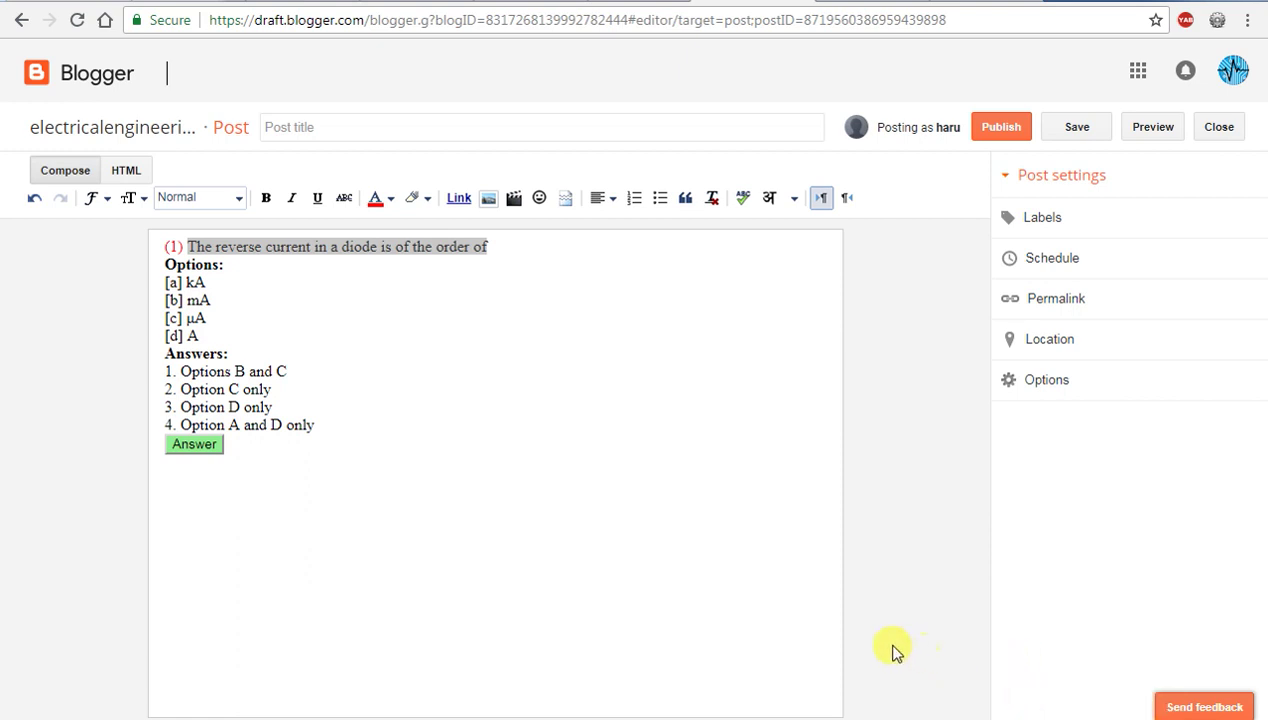
pyautogui.click(499, 249)
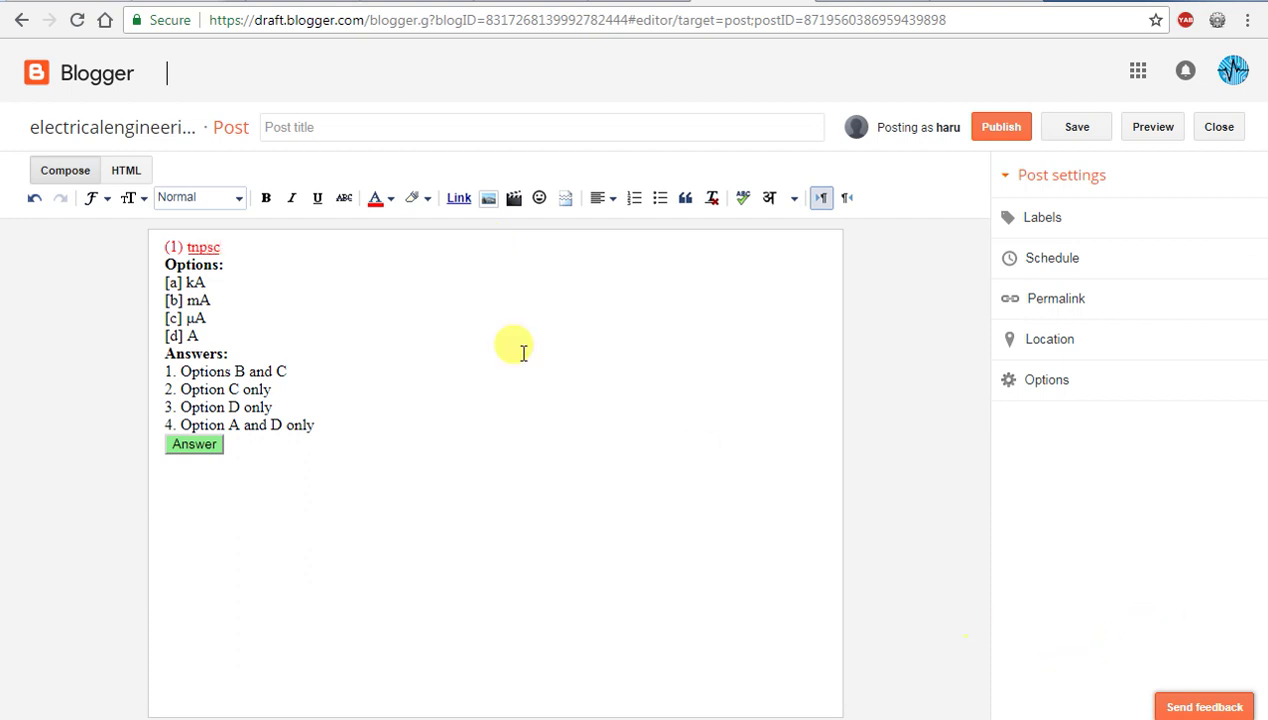
pyautogui.press('space')
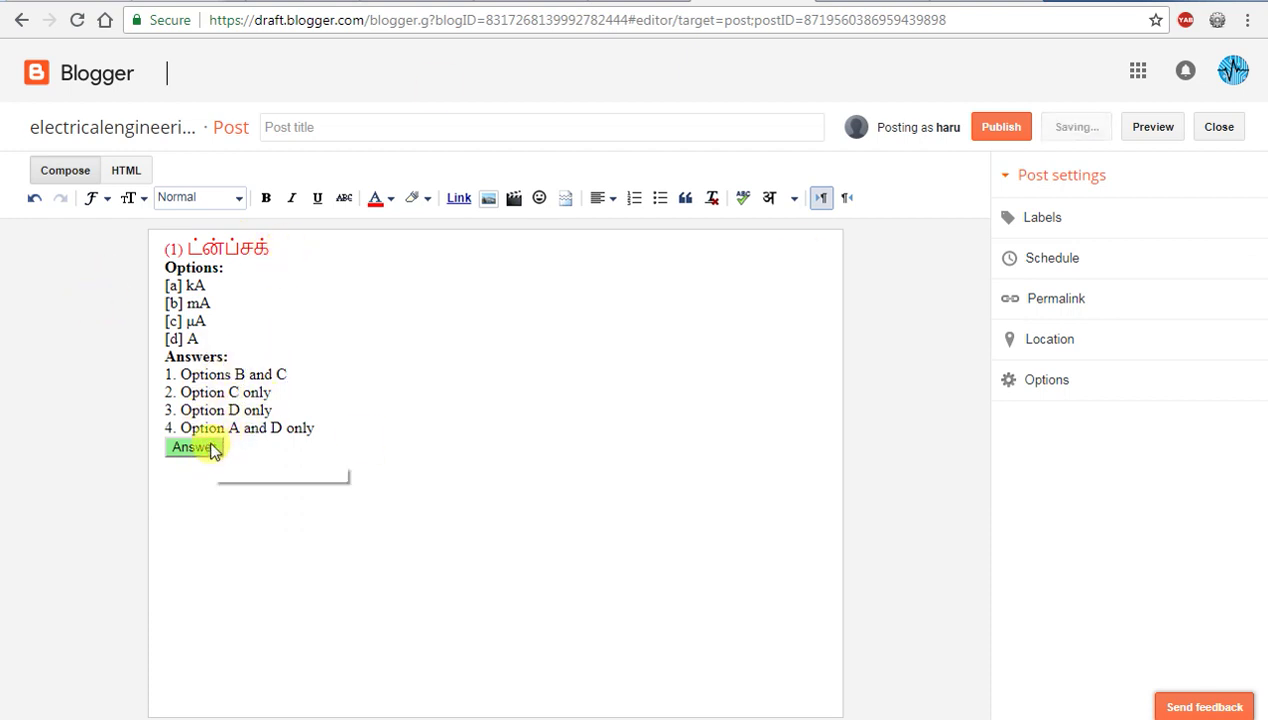
# - Return to the post's HTML view and locate the answer text "Ans: 2" in the spoiler1 block
pyautogui.click(132, 178)
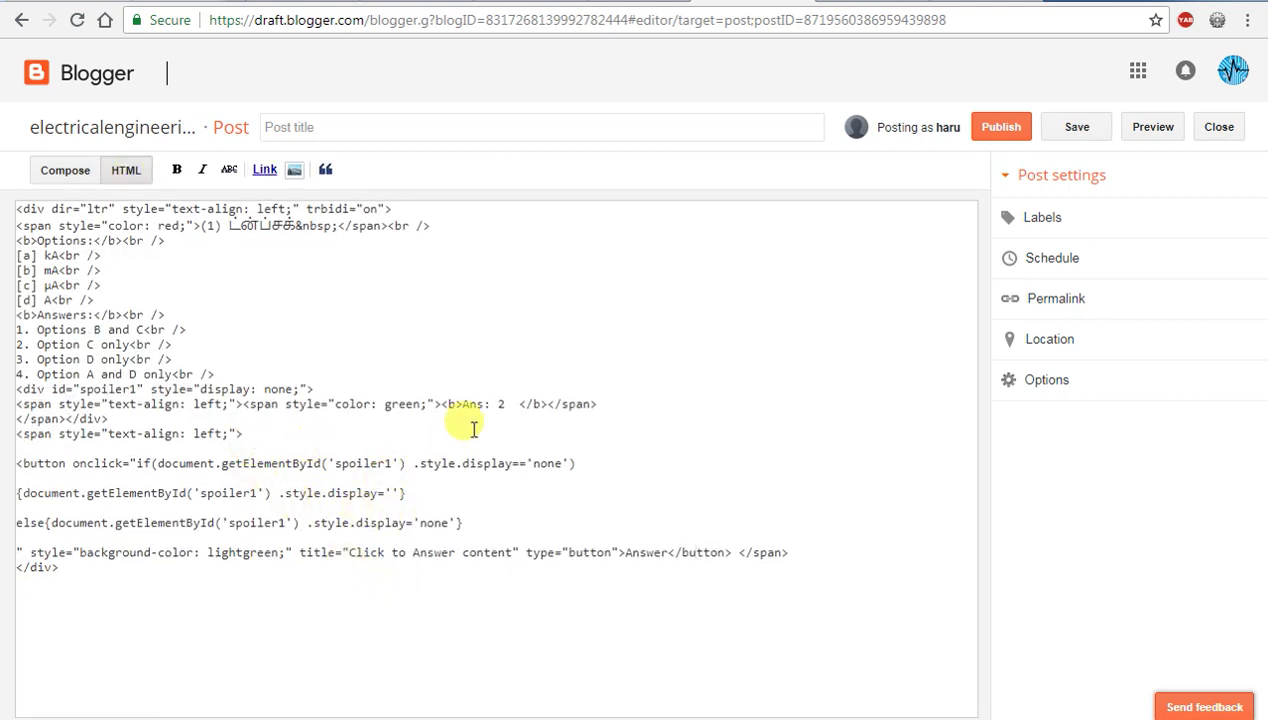
pyautogui.moveTo(505, 404); pyautogui.dragTo(468, 410)
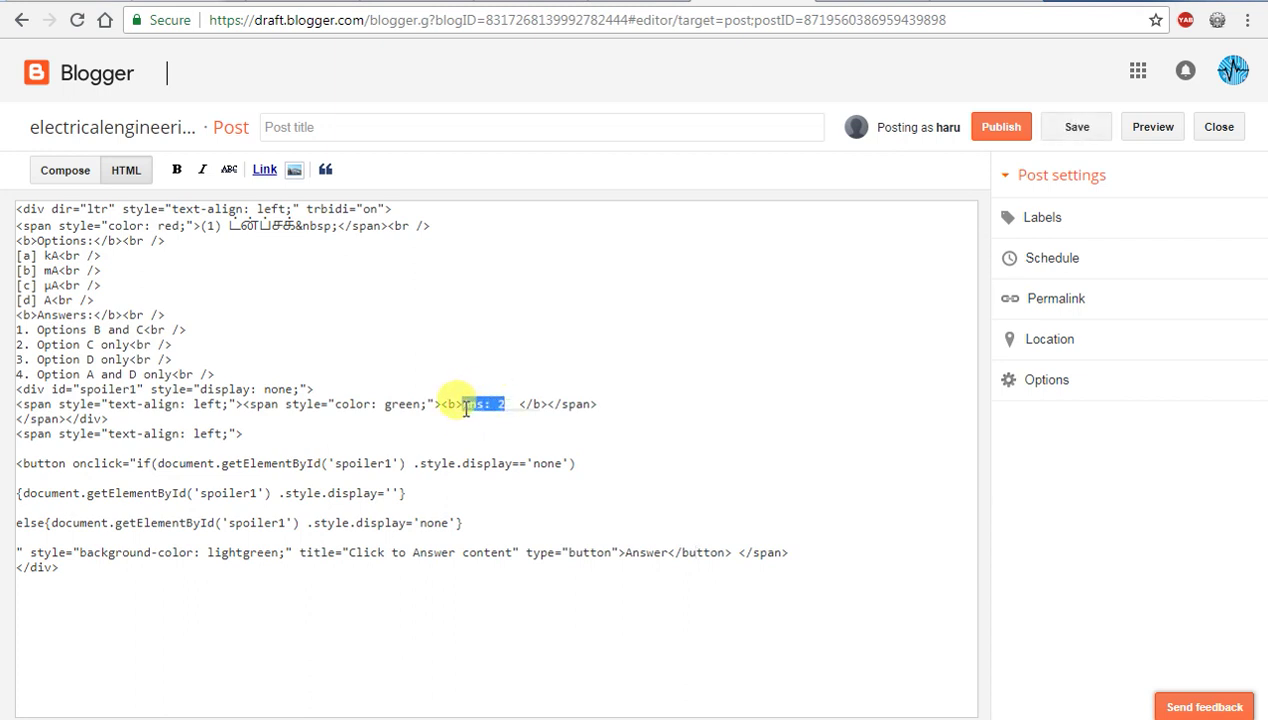
pyautogui.click(451, 408)
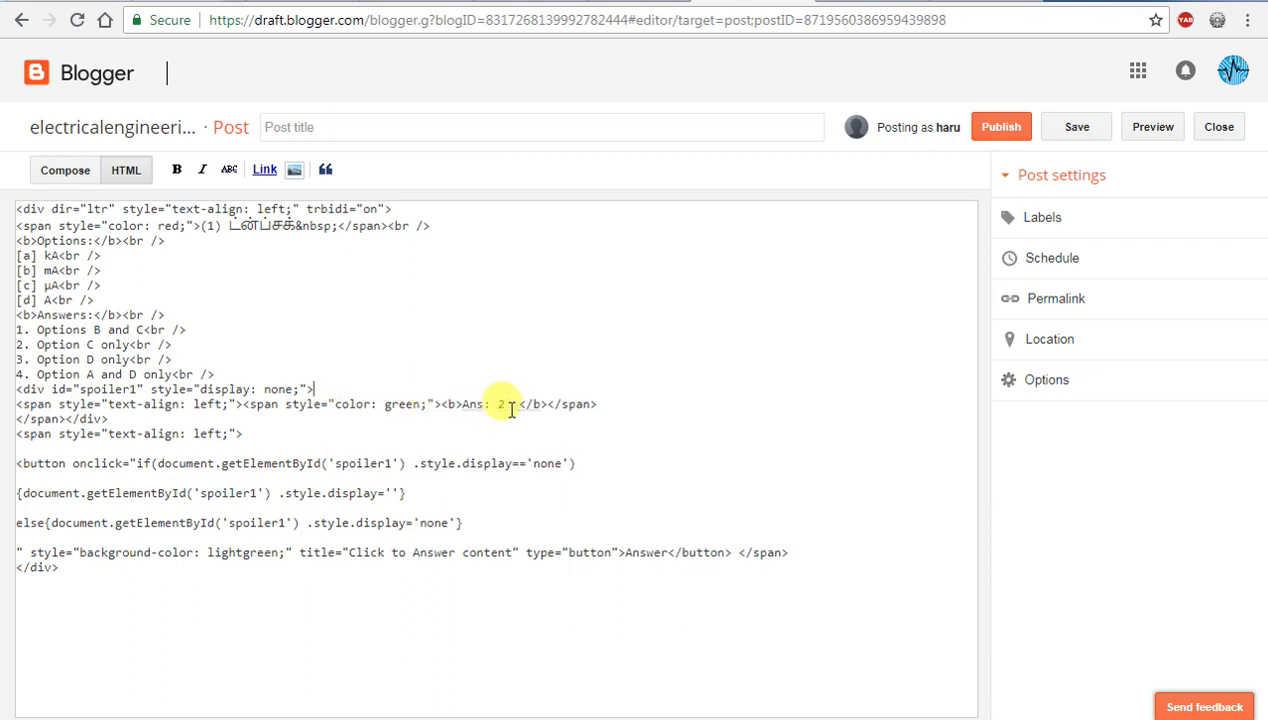
# - Change the answer number in the spoiler1 block to 1 and add five line breaks after it
pyautogui.doubleClick(500, 404)
pyautogui.write('1')
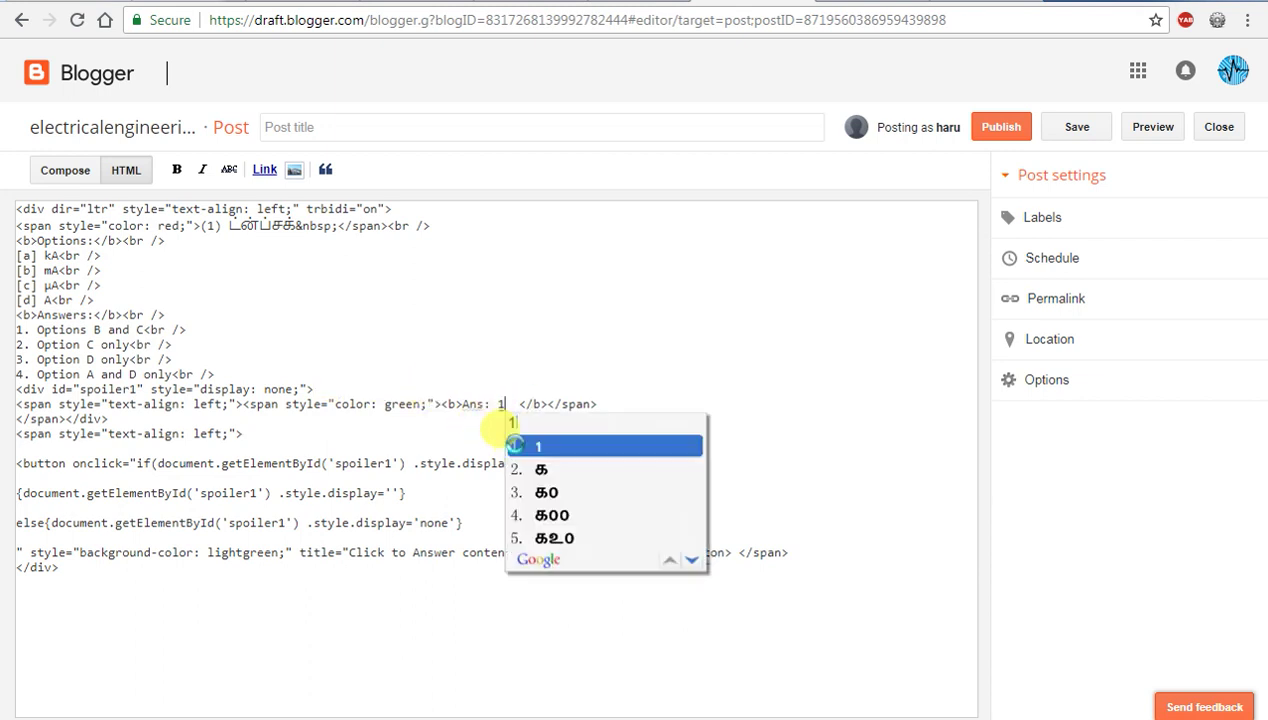
pyautogui.click(517, 448)
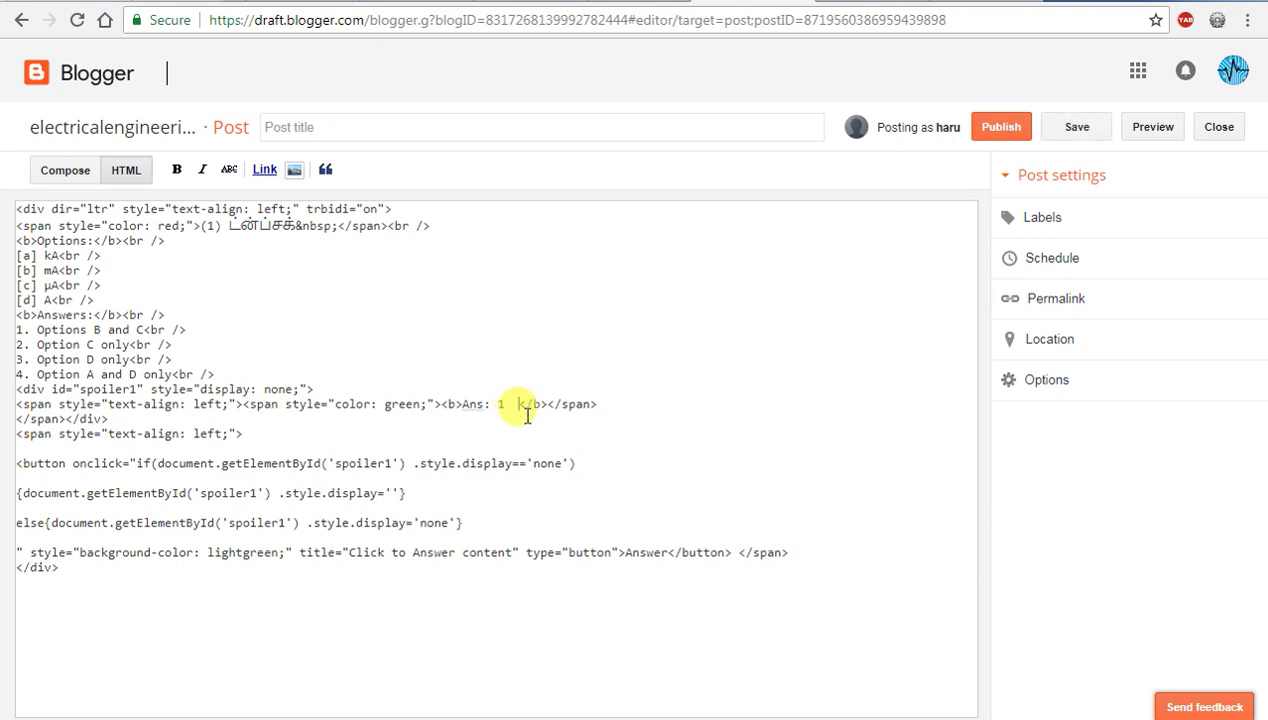
pyautogui.press('Return')
pyautogui.press('Return')
pyautogui.press('Return')
pyautogui.press('Return')
pyautogui.press('Return')
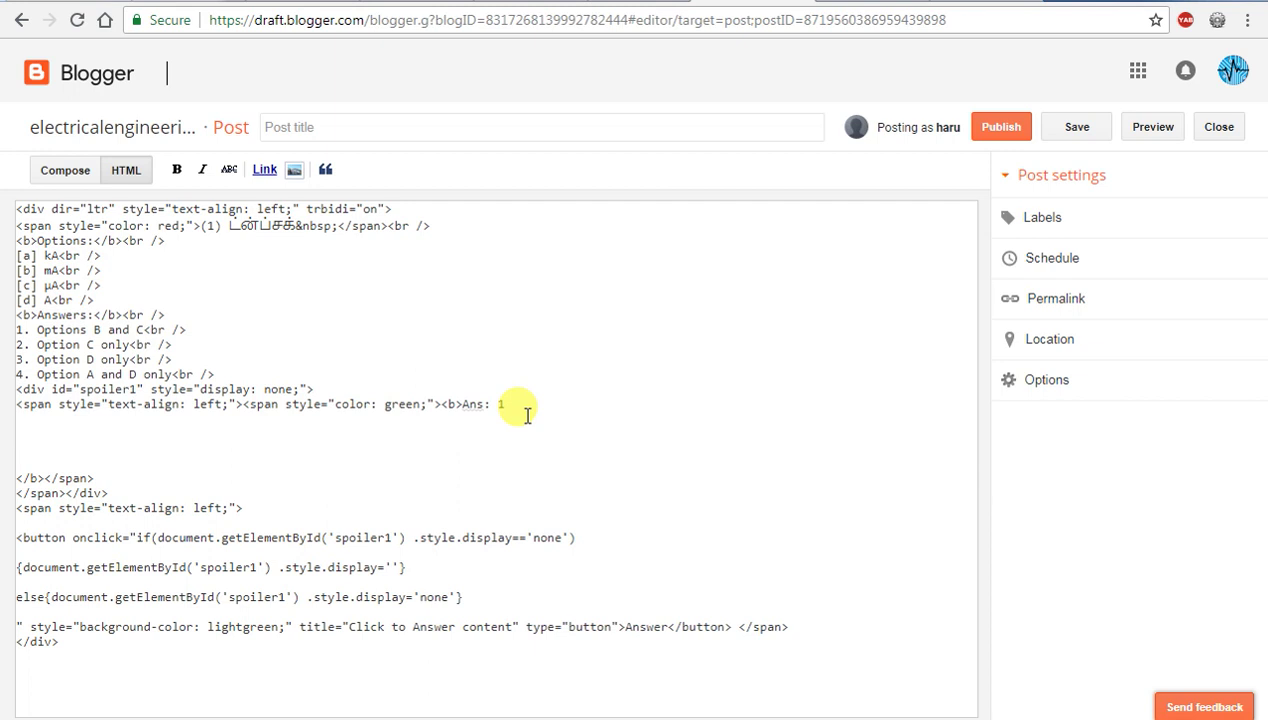
pyautogui.write('tinu')
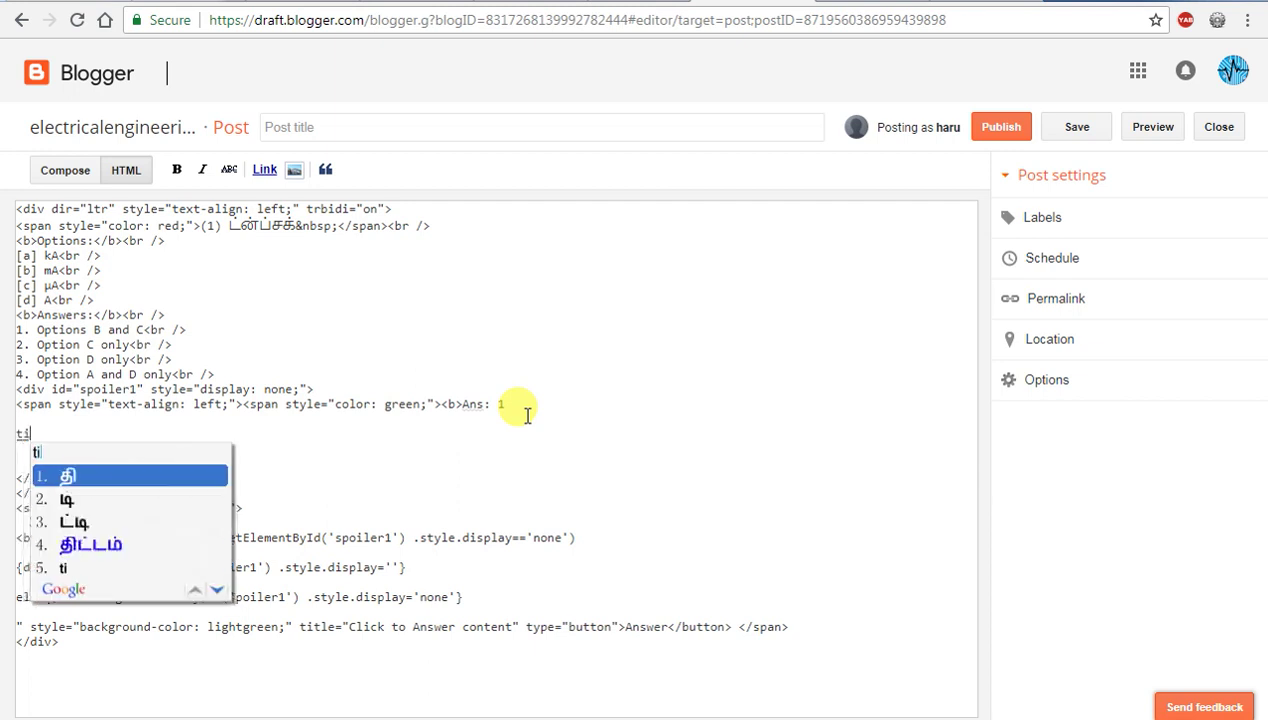
pyautogui.press('BackSpace')
pyautogui.press('BackSpace')
pyautogui.press('BackSpace')
pyautogui.press('BackSpace')
pyautogui.press('BackSpace')
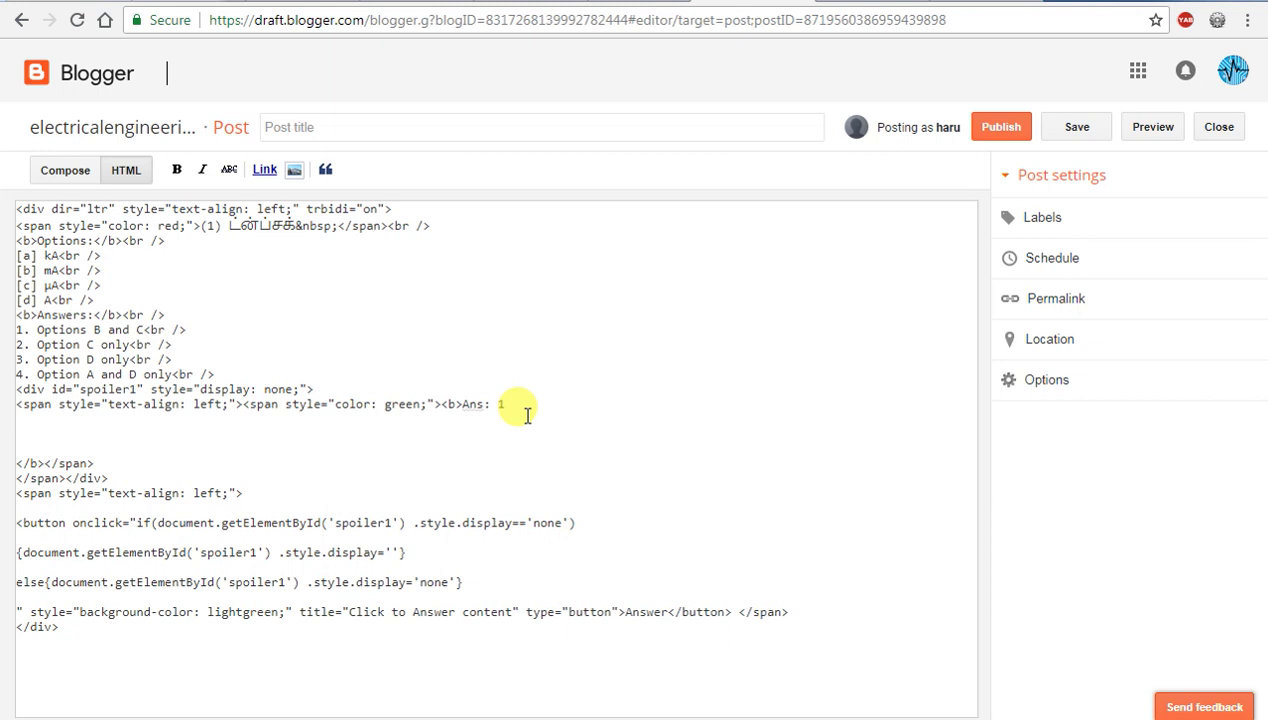
# - Below the "Ans: 1" line, enter the Tamil words "இது ஒரு அரசாங்க வேலை" by transliterating "ithu oru arasanga velai"
pyautogui.press('Return')
pyautogui.write('ithu')
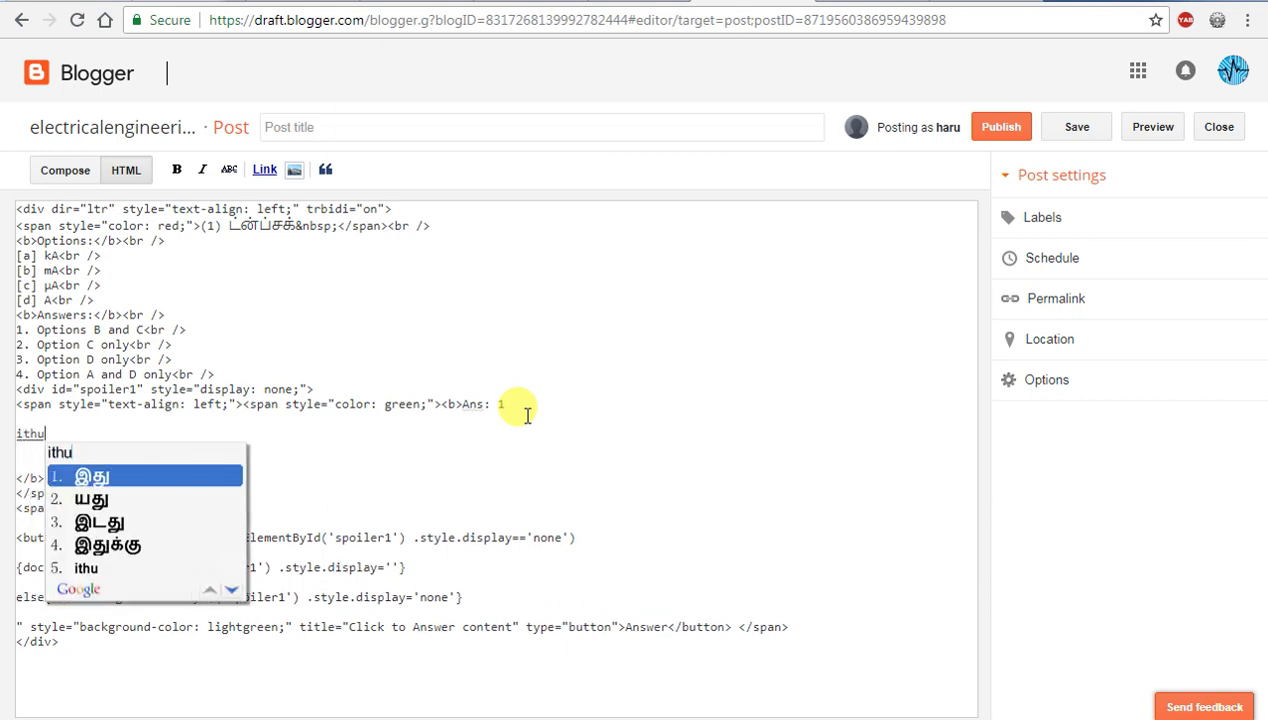
pyautogui.press('Return')
pyautogui.write('oru')
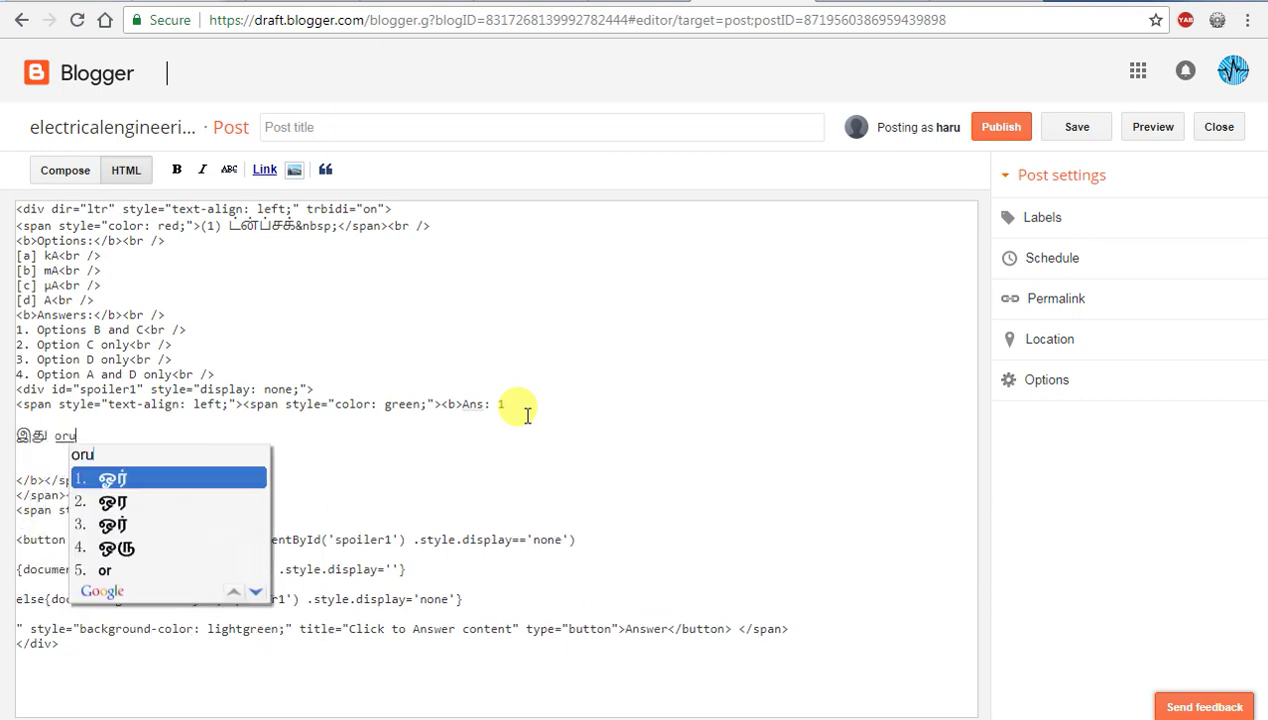
pyautogui.press('Return')
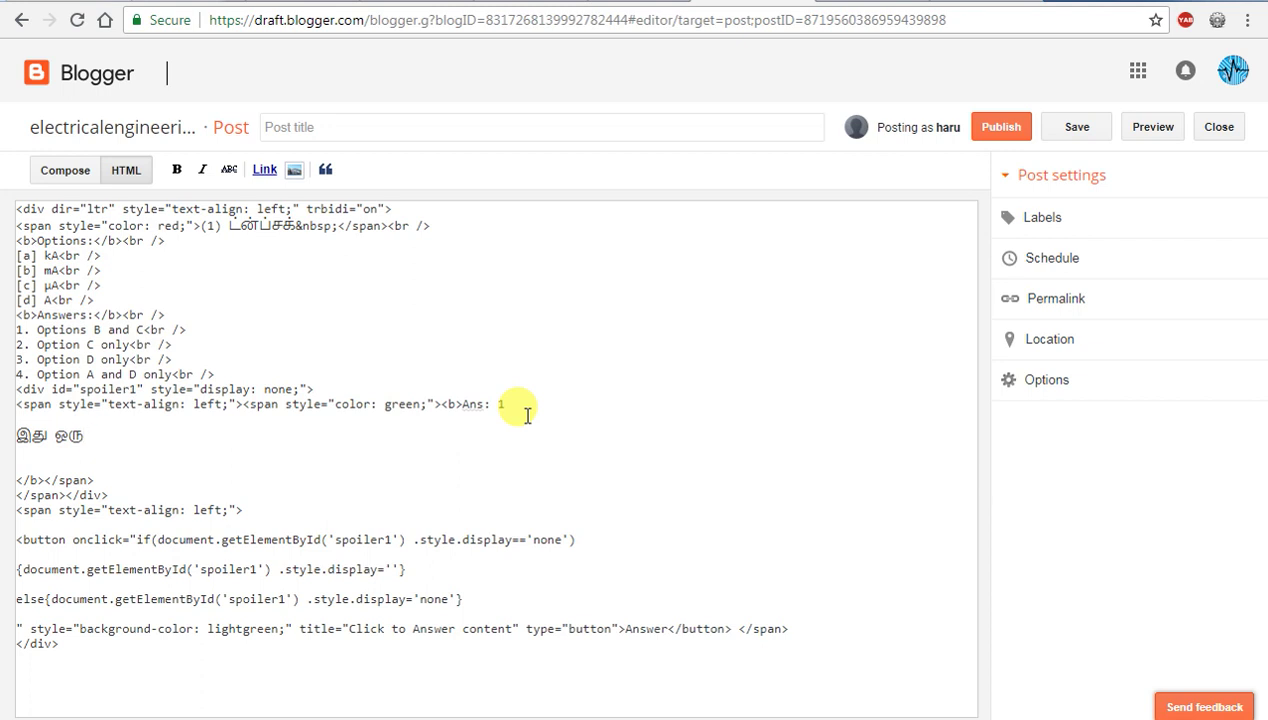
pyautogui.write('arasanga')
pyautogui.press('Return')
pyautogui.write('velai')
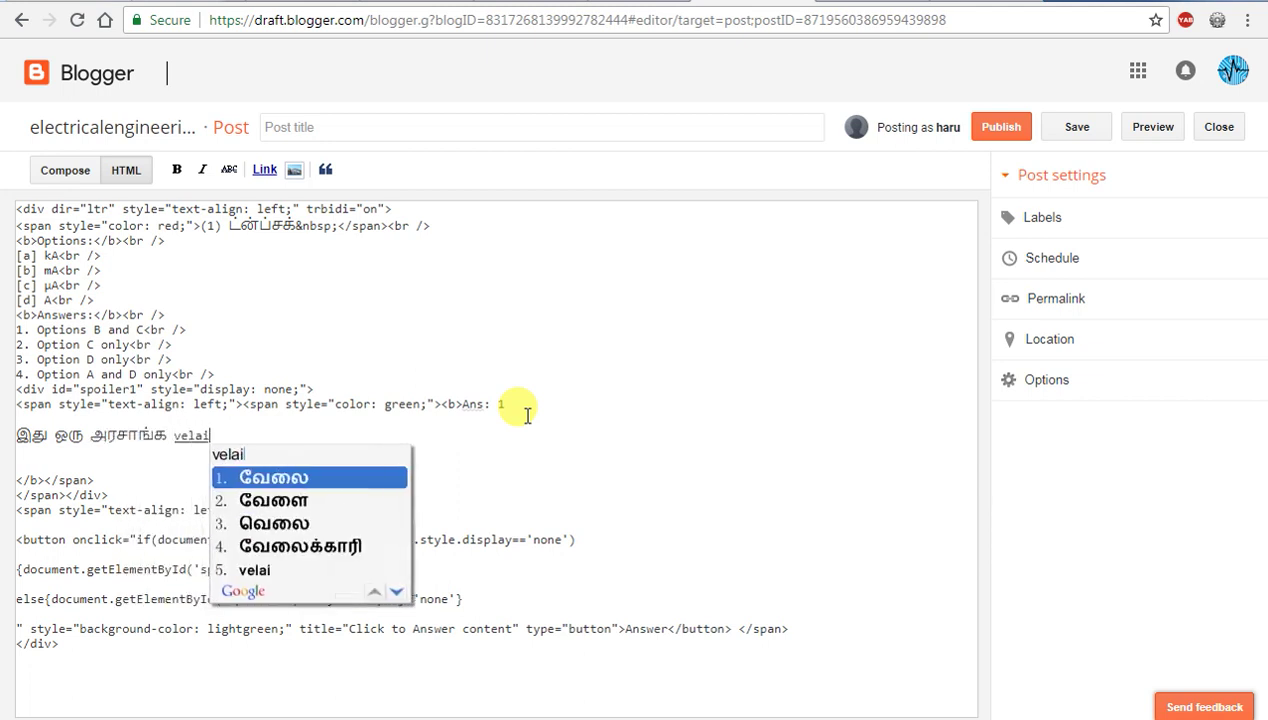
pyautogui.press('Return')
# - Complete the Tamil answer sentence with "வாய்ப்பு", transliterated from "vaaippu"
pyautogui.write('vaippu')
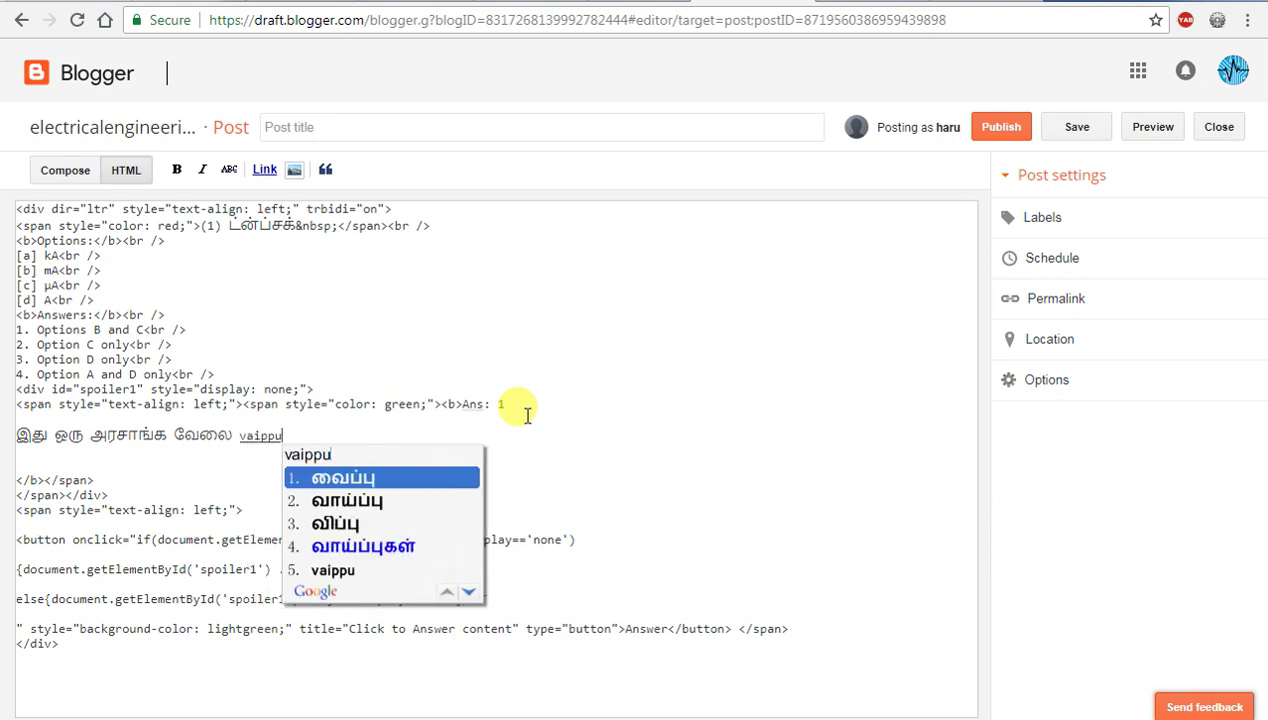
pyautogui.press('BackSpace')
pyautogui.press('BackSpace')
pyautogui.press('BackSpace')
pyautogui.press('BackSpace')
pyautogui.write('aip')
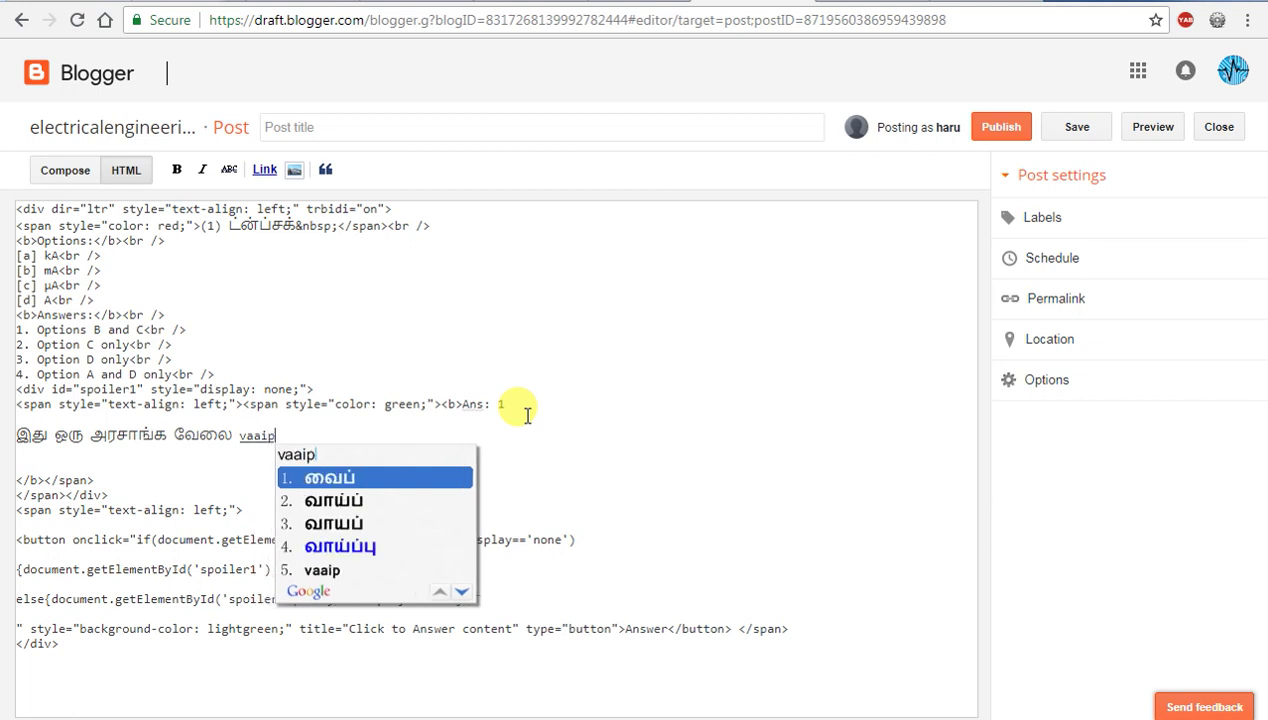
pyautogui.write('pu')
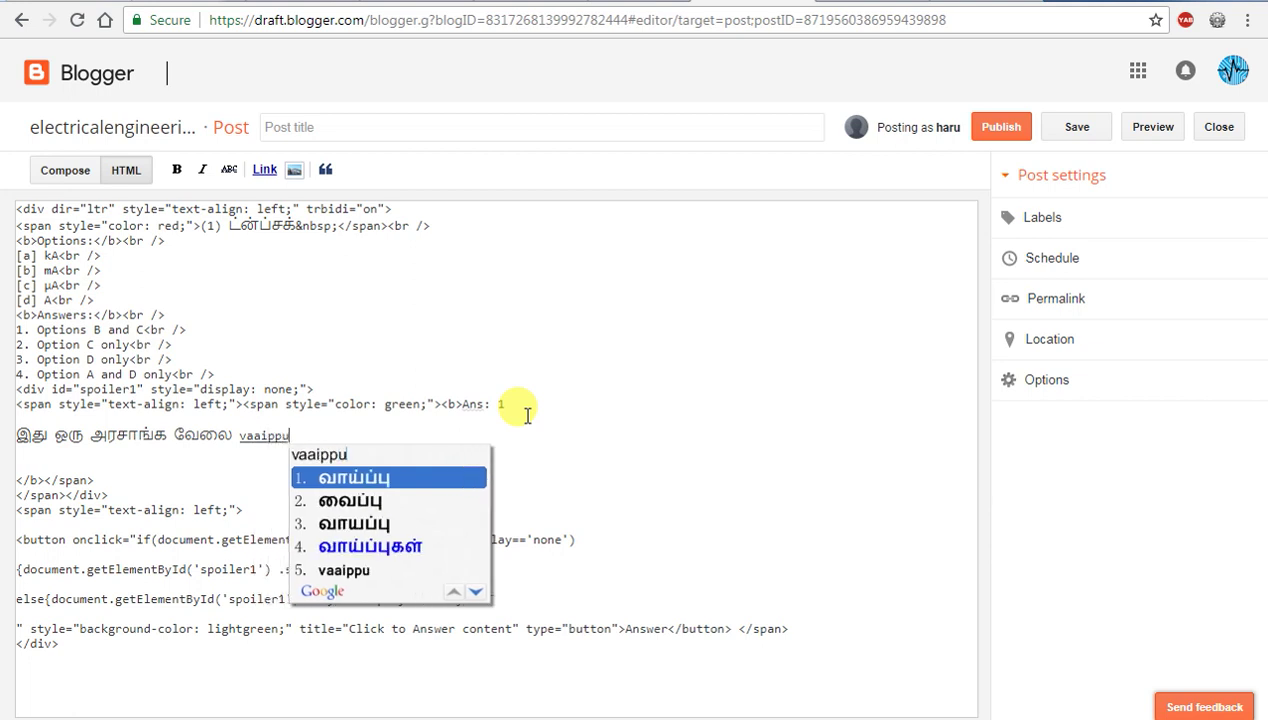
pyautogui.press('Return')
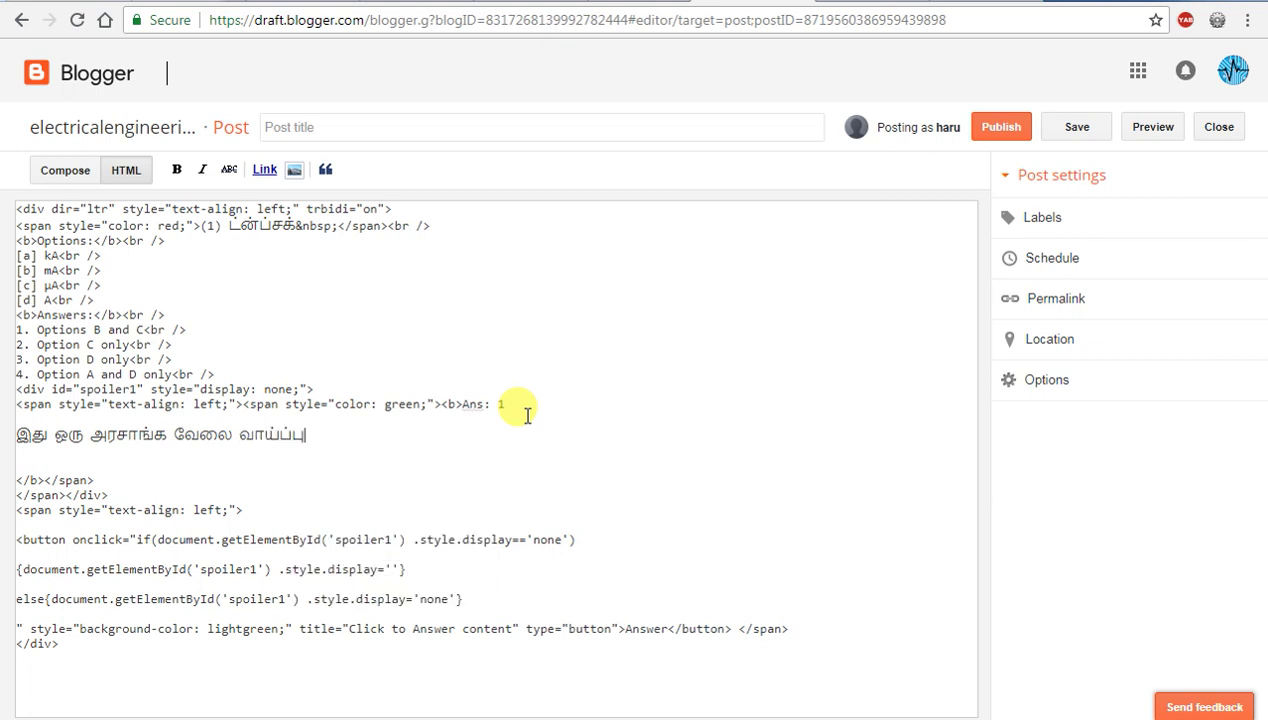
# - Switch the post to Compose view and try its Answer button
pyautogui.click(55, 171)
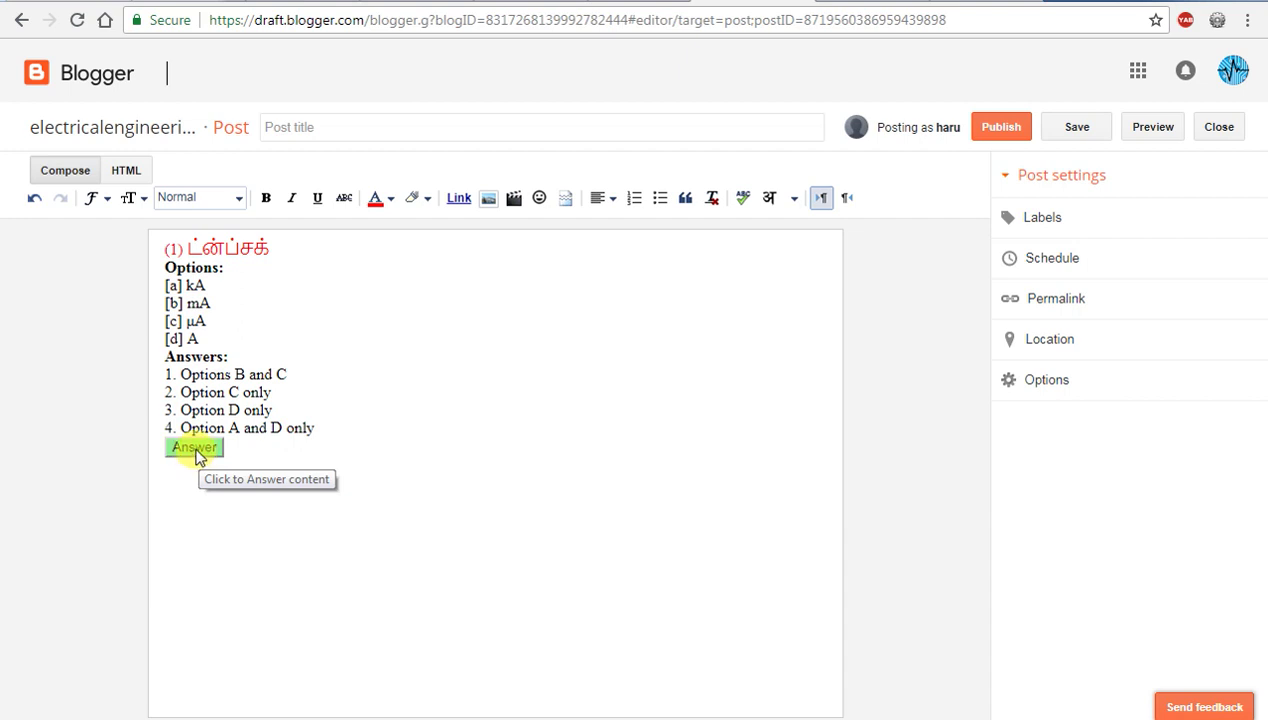
pyautogui.click(195, 449)
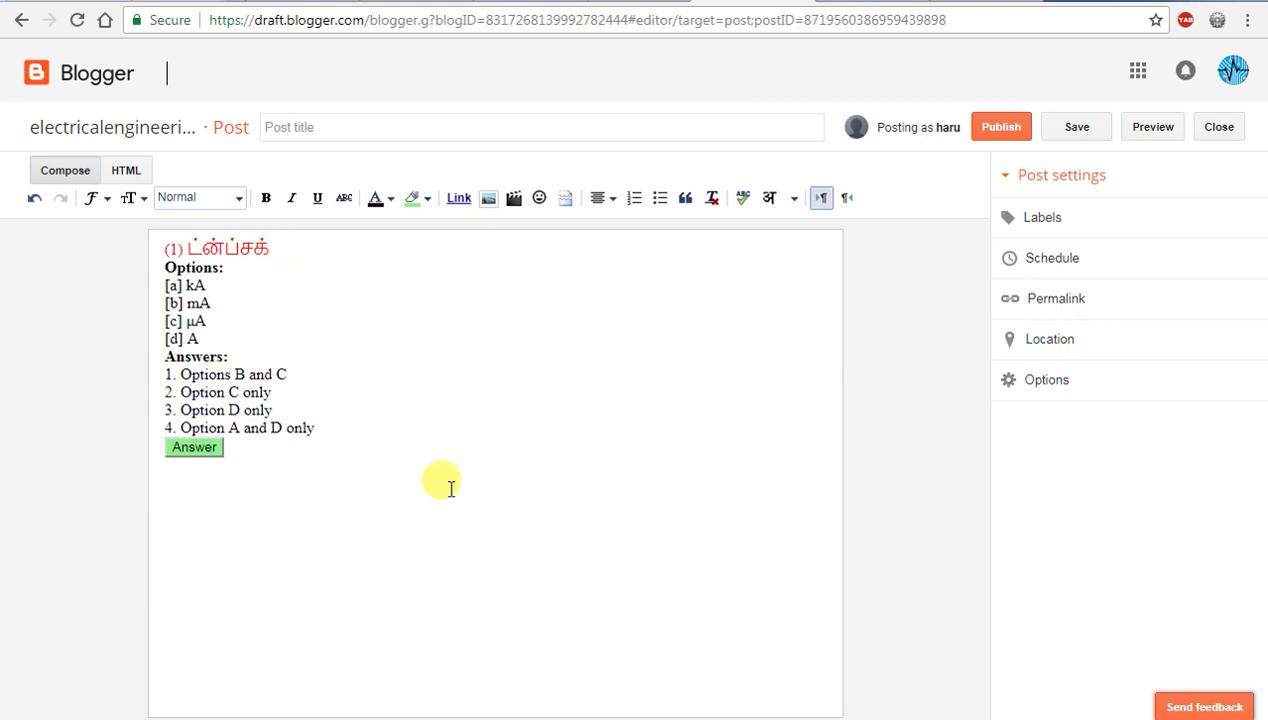
# - Title the post "இன்ப்ழ்க்", transliterated from "inpzc", and publish it
pyautogui.click(342, 126)
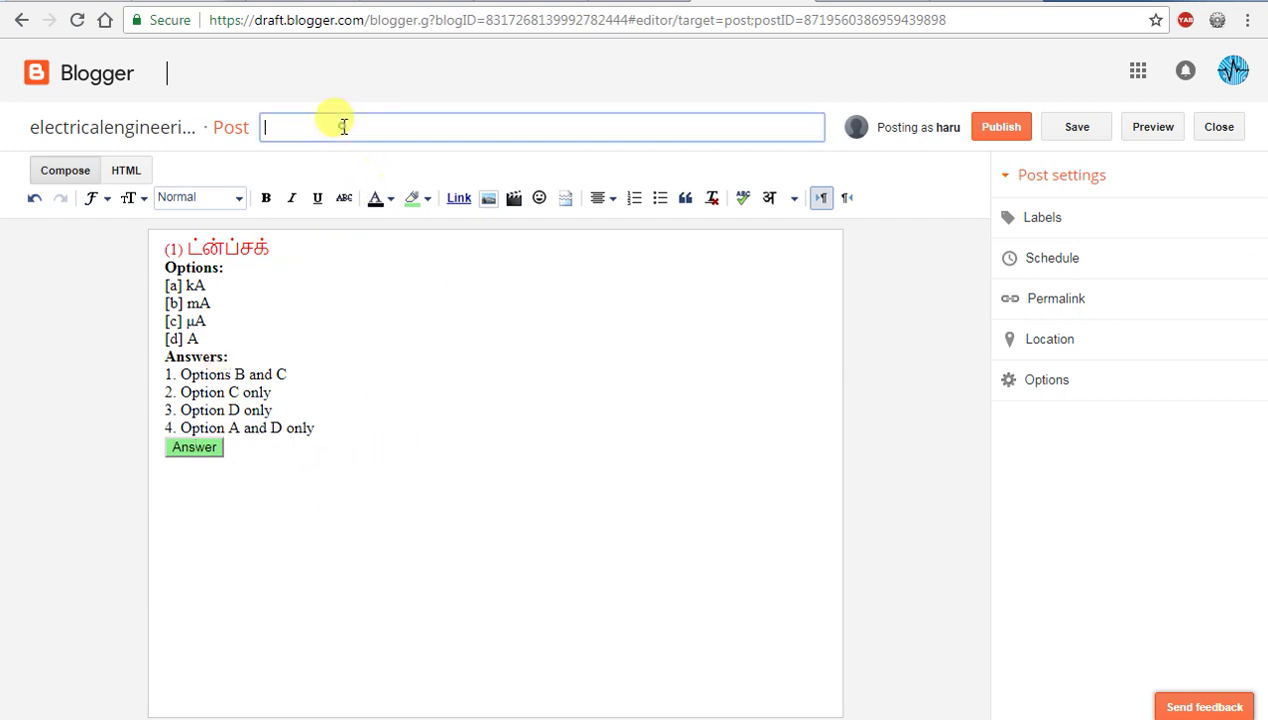
pyautogui.write('Mc')
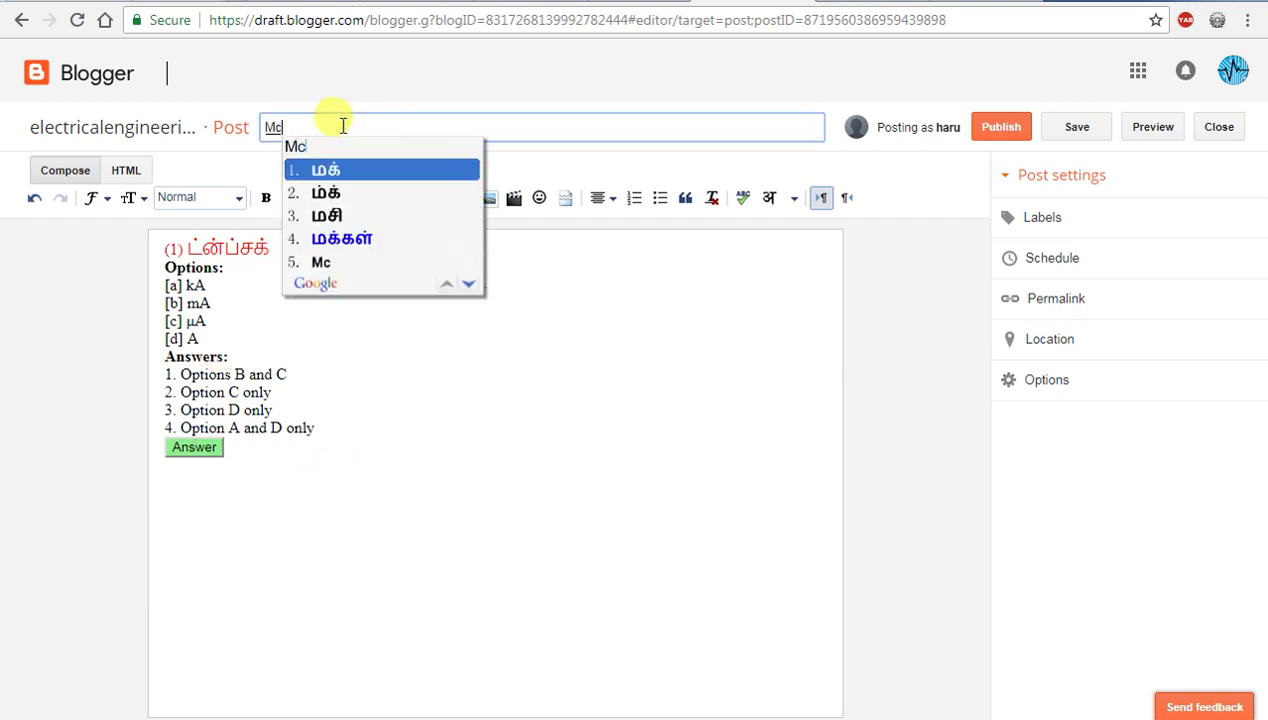
pyautogui.press('BackSpace')
pyautogui.press('BackSpace')
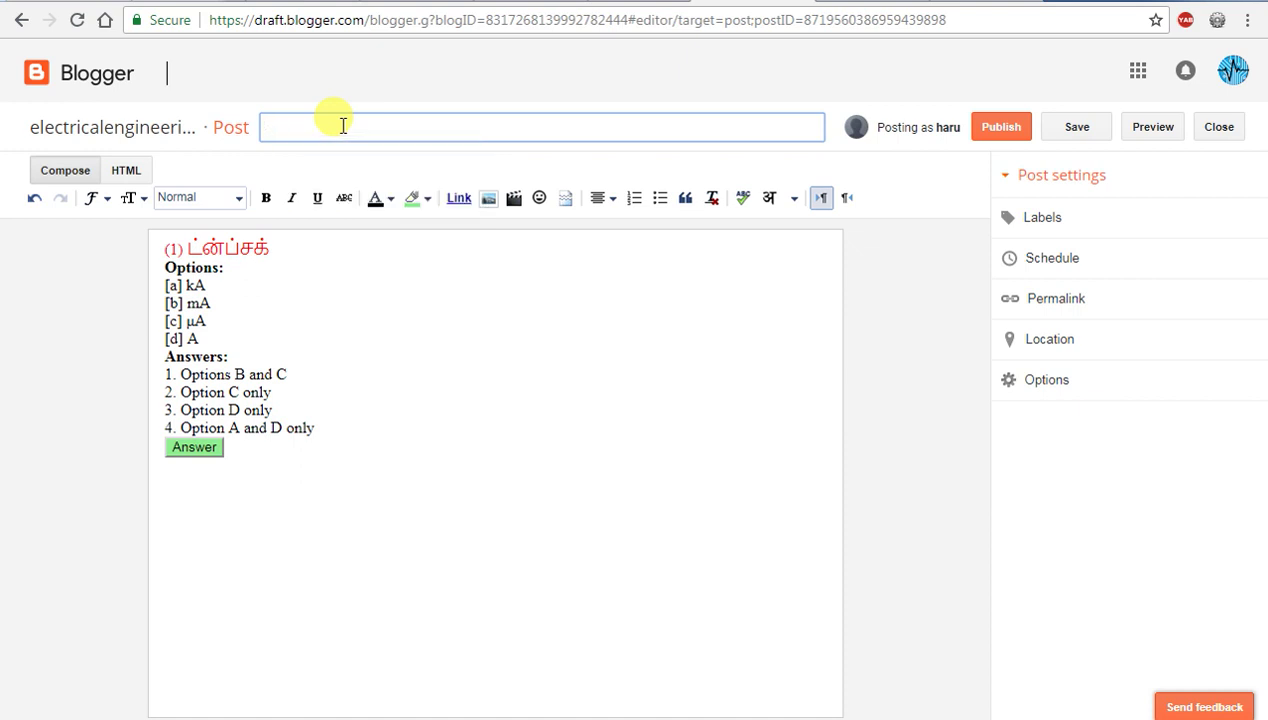
pyautogui.write('inpzc')
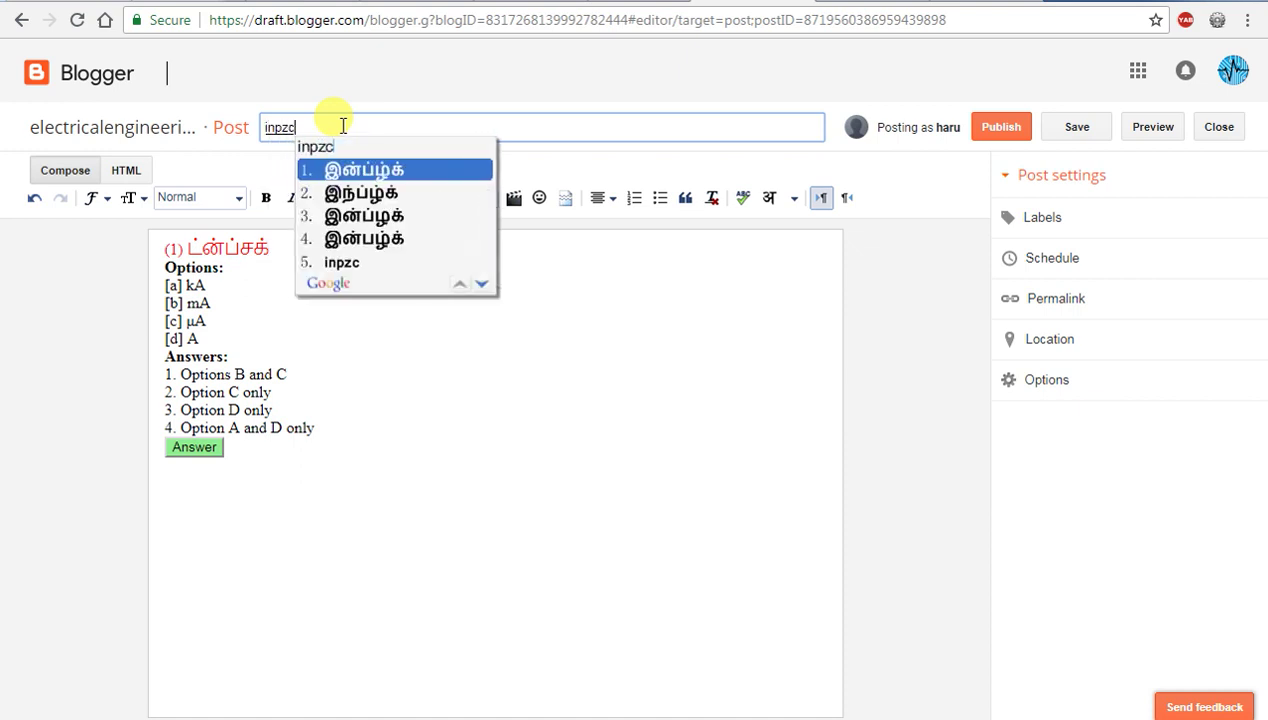
pyautogui.press('space')
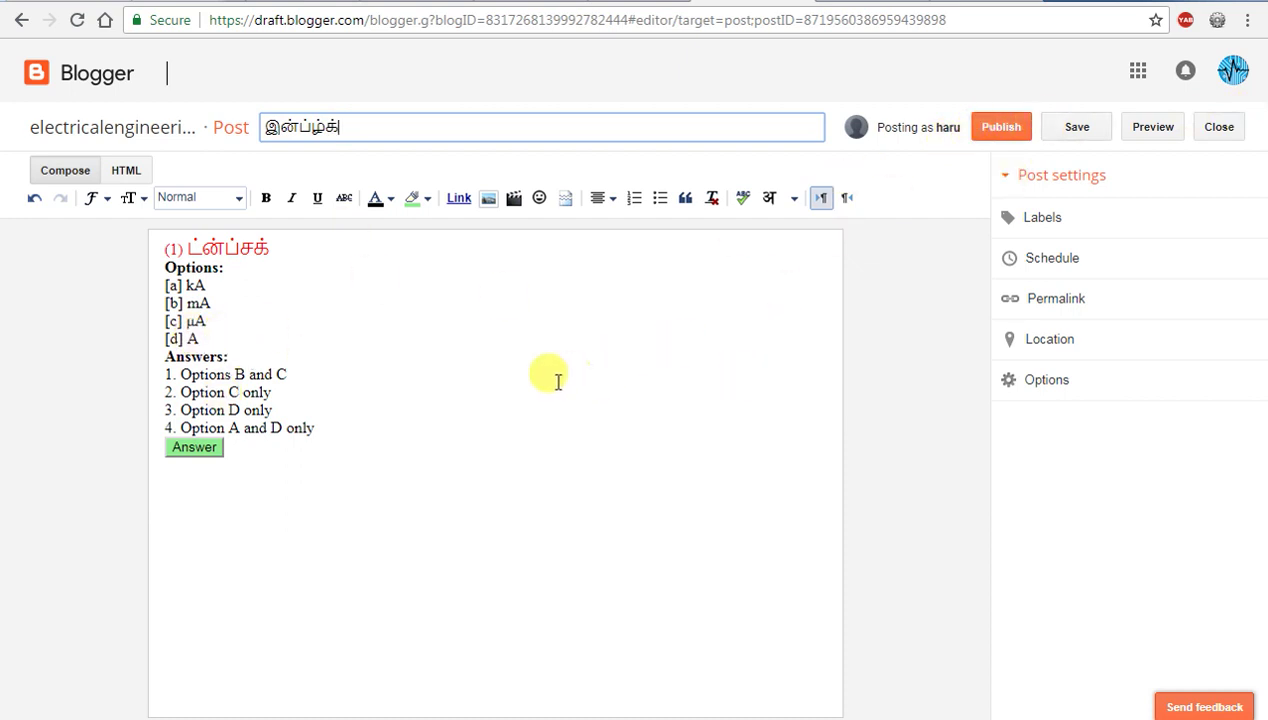
pyautogui.click(990, 130)
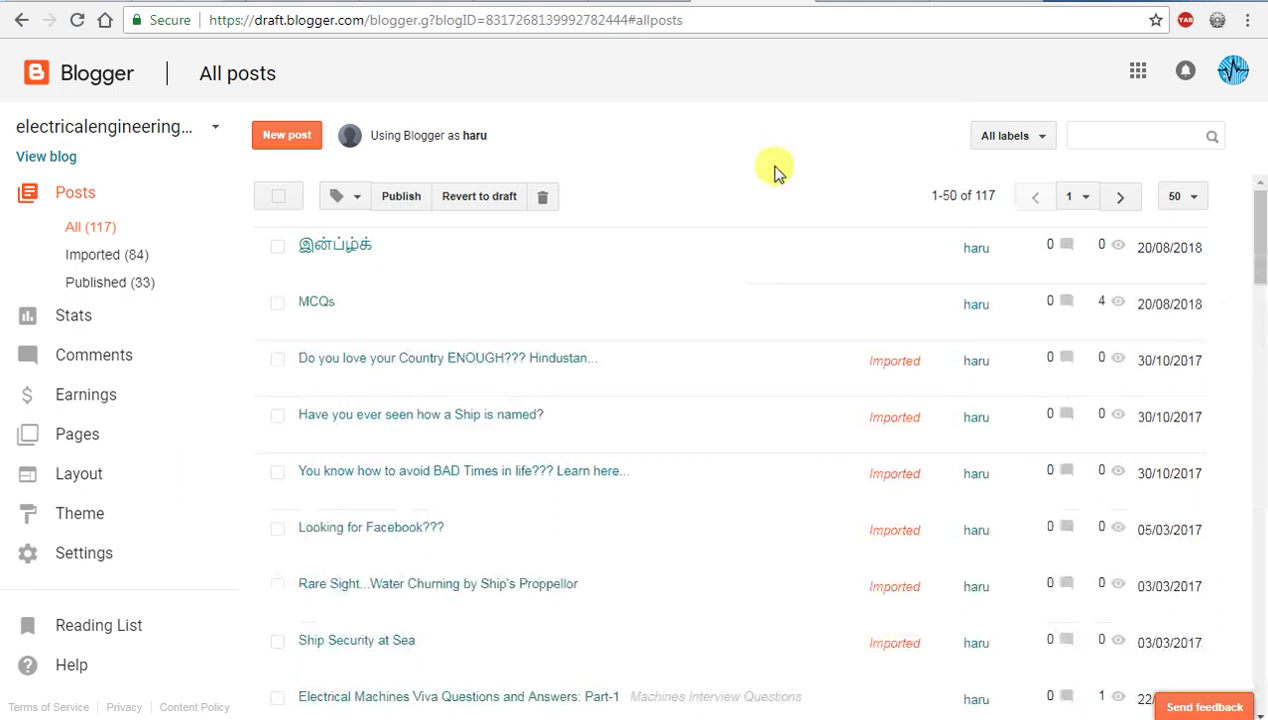
# - Open the live page of the newly published post in a new tab and review its Tamil title and question
pyautogui.moveTo(340, 272)
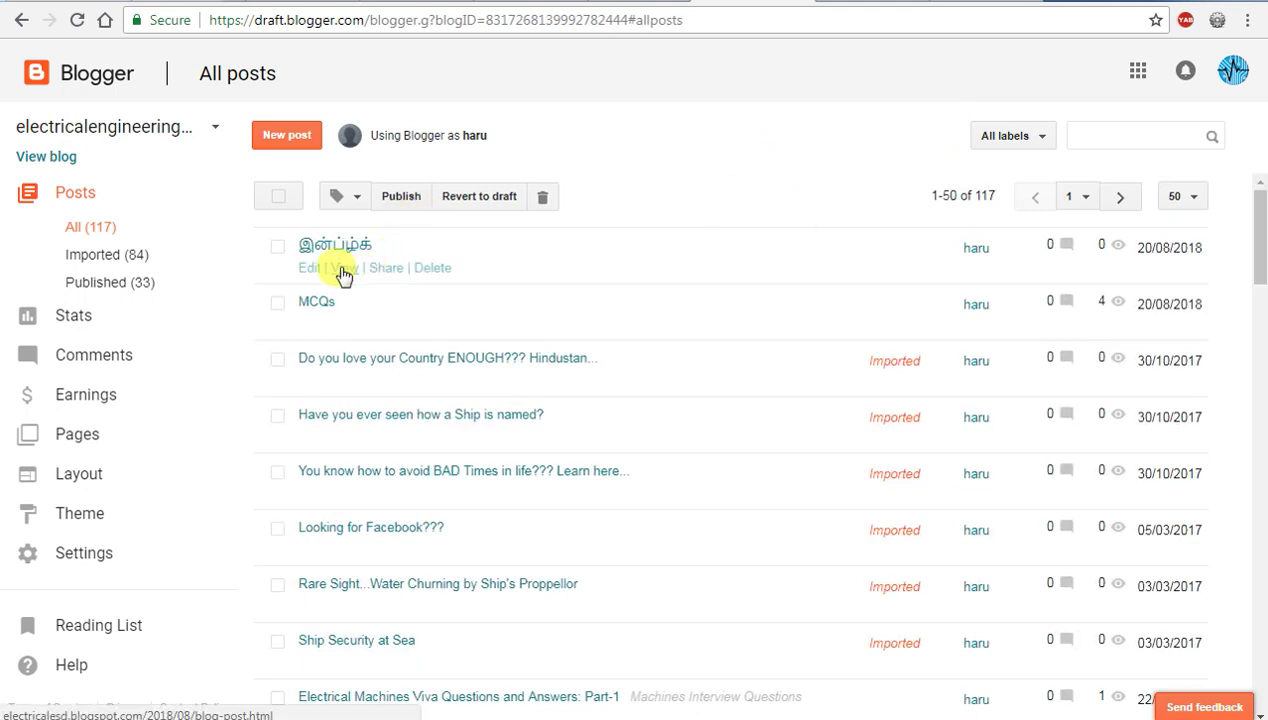
pyautogui.rightClick(343, 272)
pyautogui.click(378, 282)
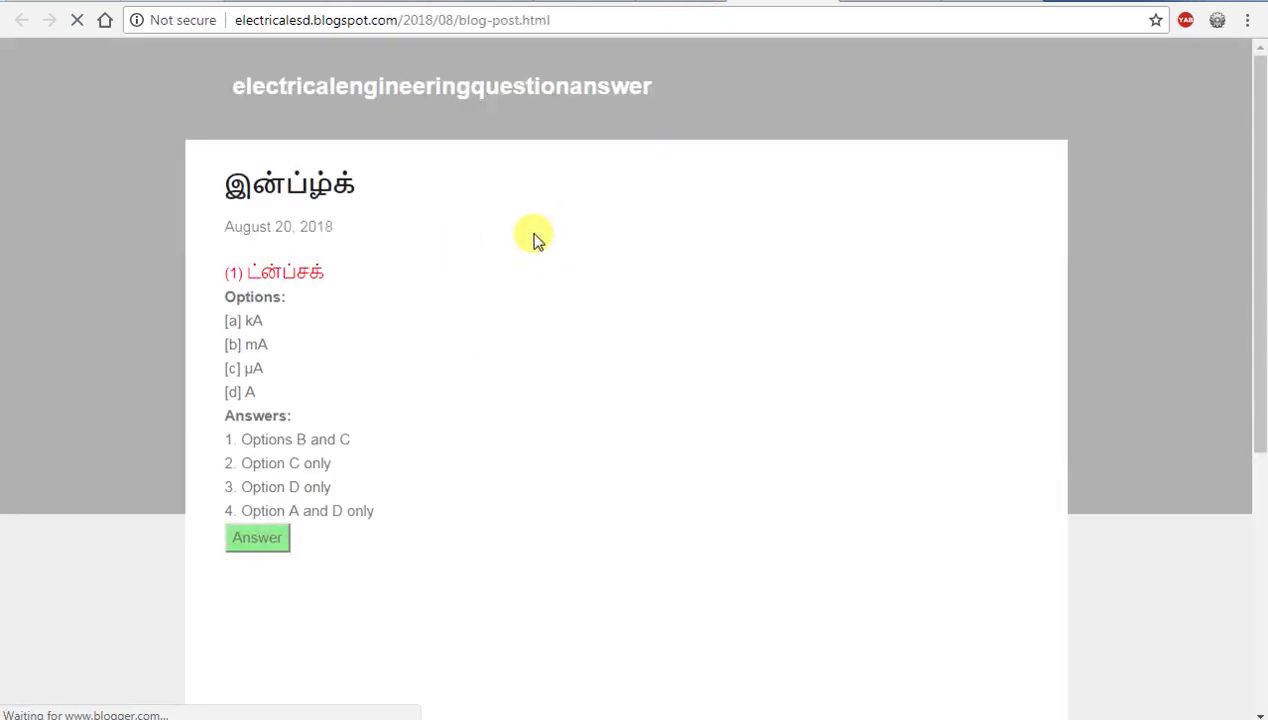
pyautogui.scroll(-2, 535, 238)
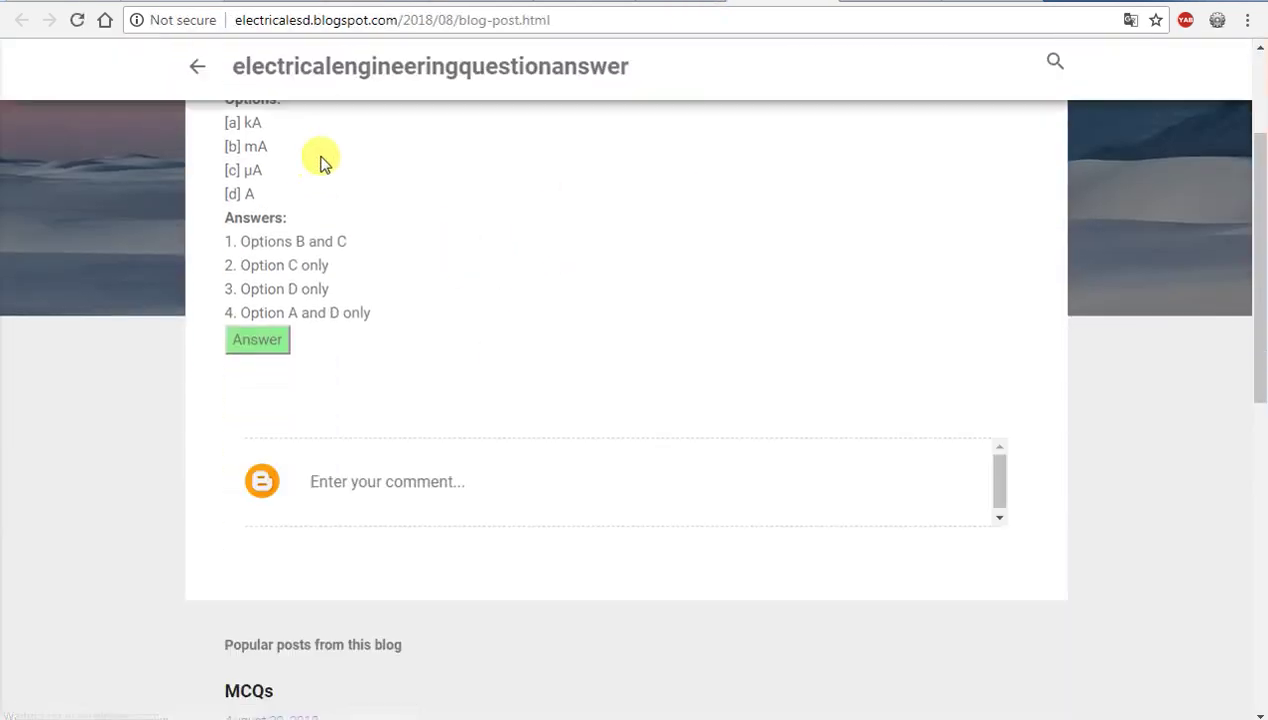
pyautogui.scroll(2, 322, 163)
pyautogui.moveTo(338, 292); pyautogui.dragTo(250, 272)
pyautogui.click(338, 212)
pyautogui.moveTo(362, 186); pyautogui.dragTo(209, 184)
pyautogui.click(371, 192)
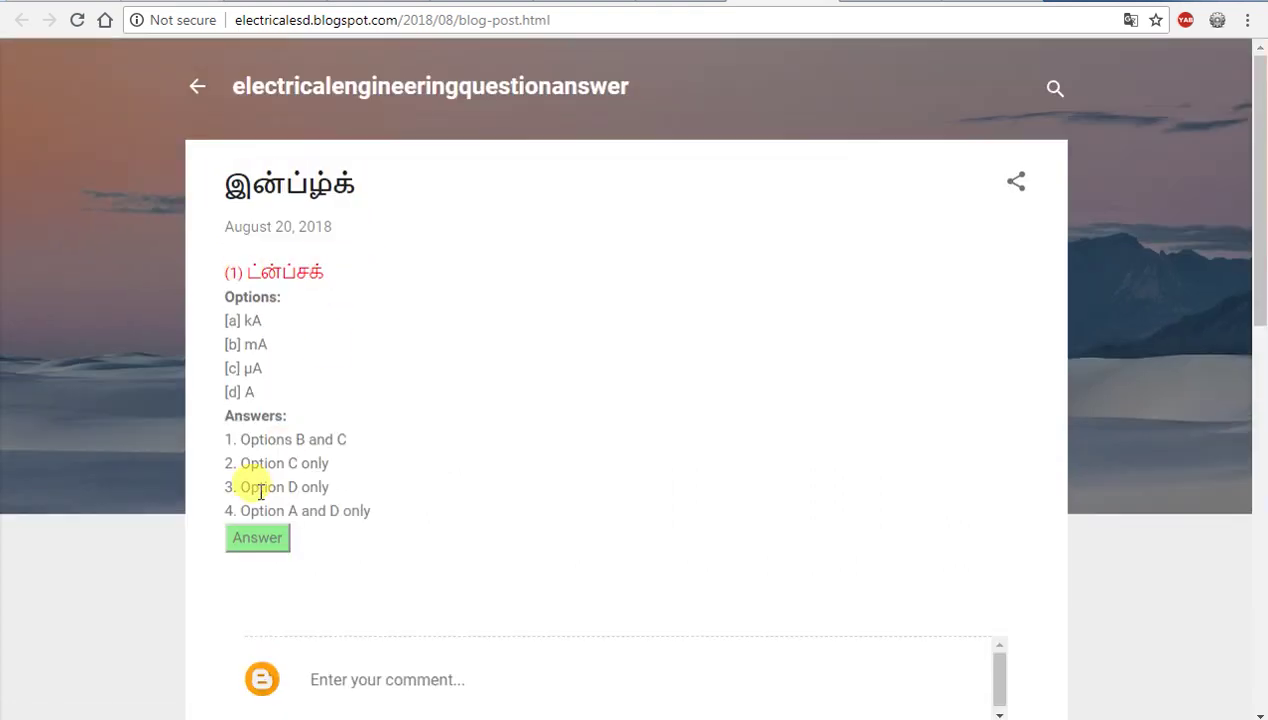
# - Reveal the answer on the live page with the Answer button and examine the Tamil answer text
pyautogui.click(270, 537)
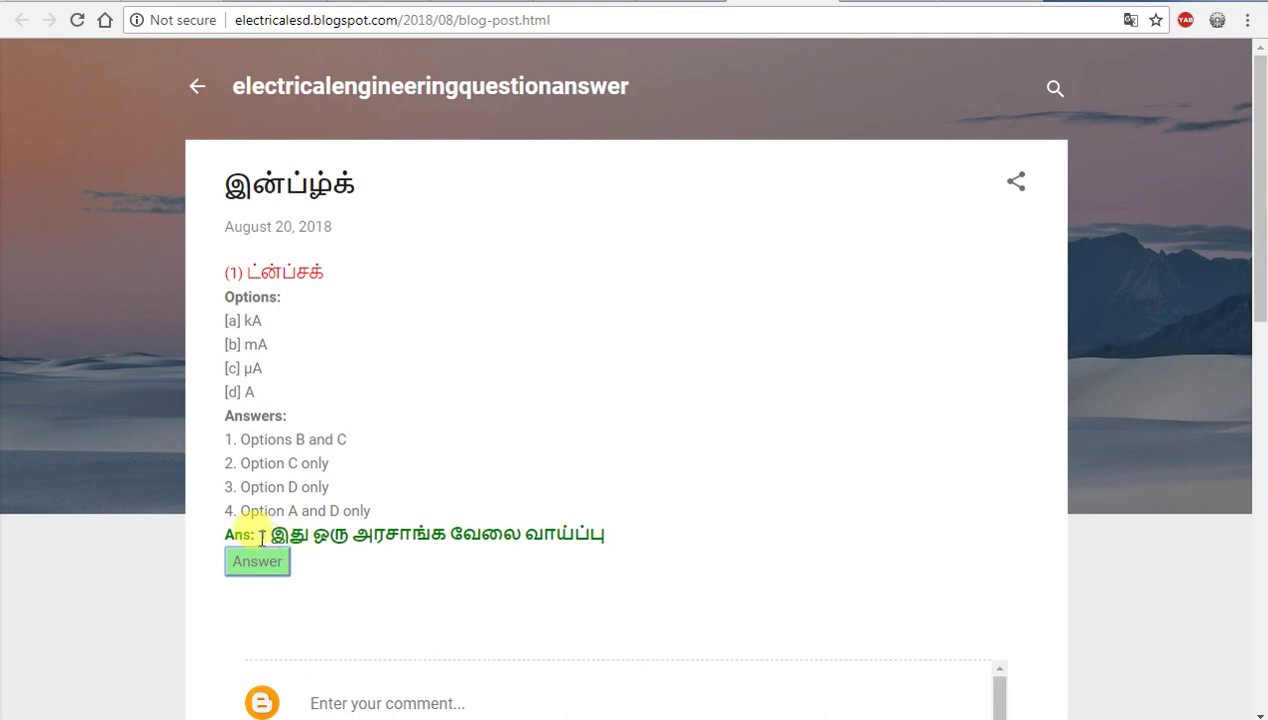
pyautogui.moveTo(266, 537)
pyautogui.mouseDown()
pyautogui.moveTo(600, 530)
pyautogui.moveTo(258, 530)
pyautogui.mouseUp()
pyautogui.click(283, 535)
pyautogui.click(448, 530)
pyautogui.moveTo(448, 535); pyautogui.dragTo(382, 537)
pyautogui.click(345, 532)
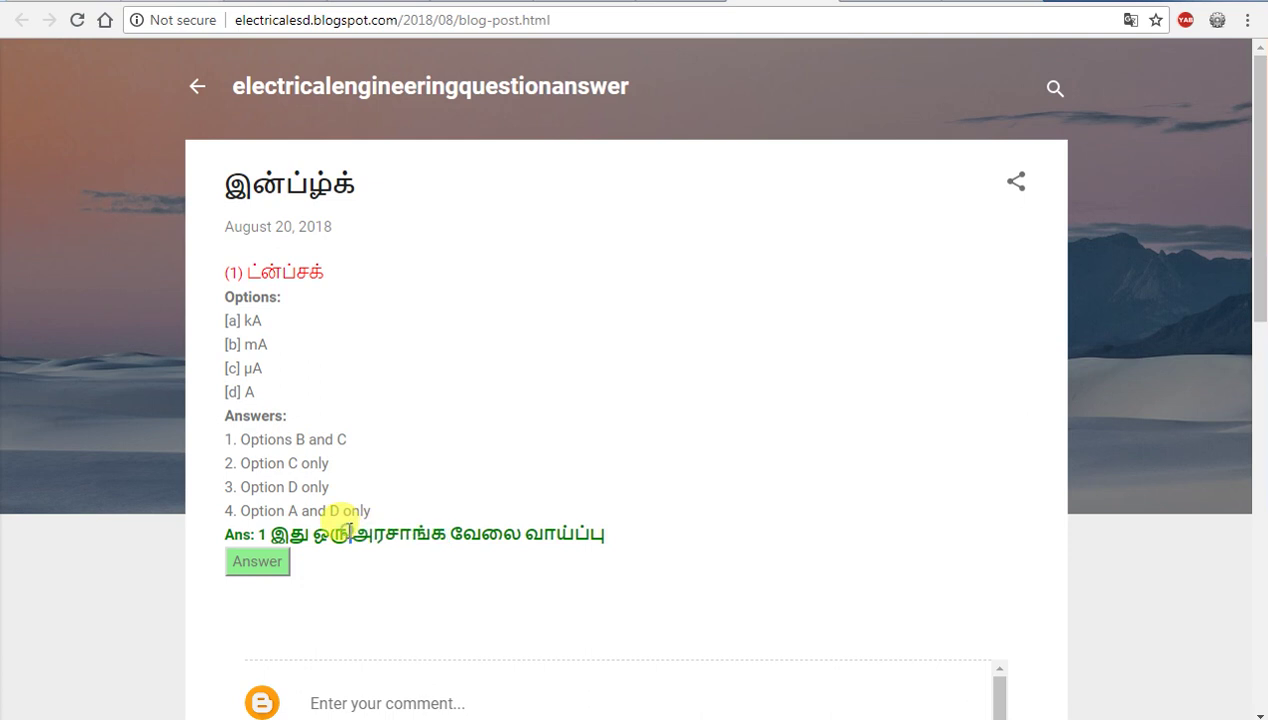
pyautogui.tripleClick(420, 535)
pyautogui.click(420, 533)
pyautogui.moveTo(682, 543); pyautogui.dragTo(265, 538)
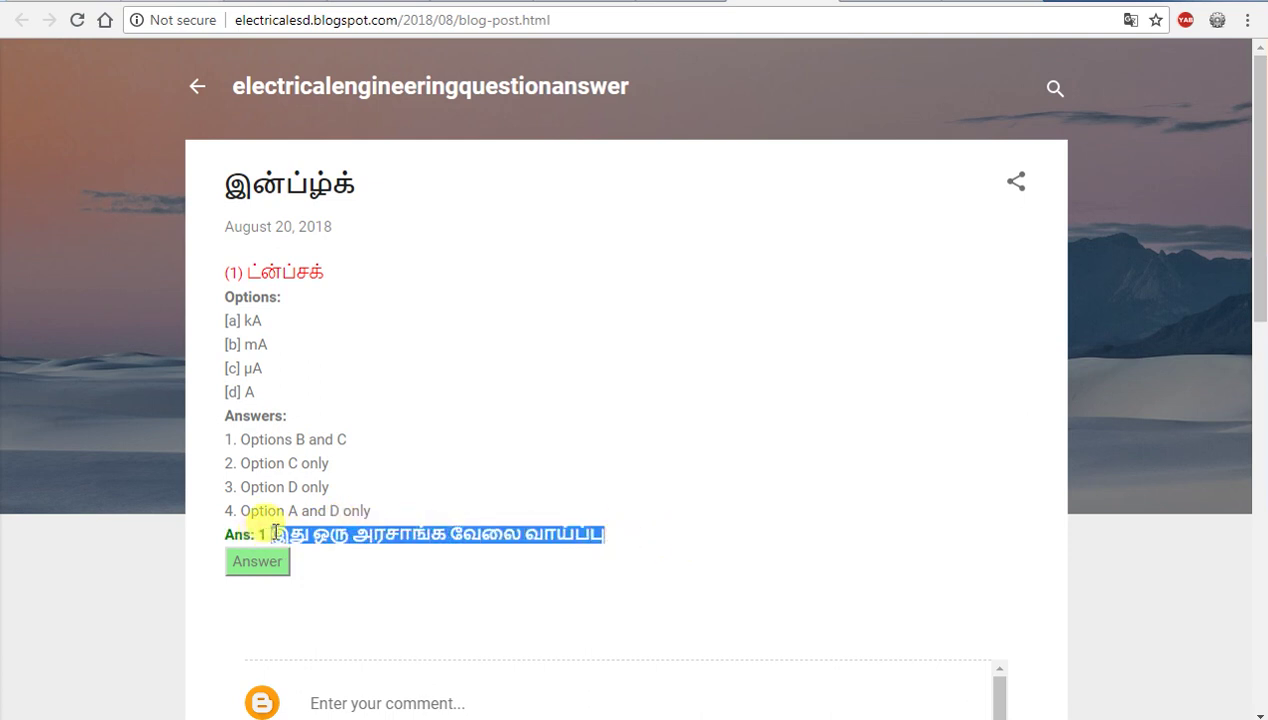
pyautogui.click(380, 520)
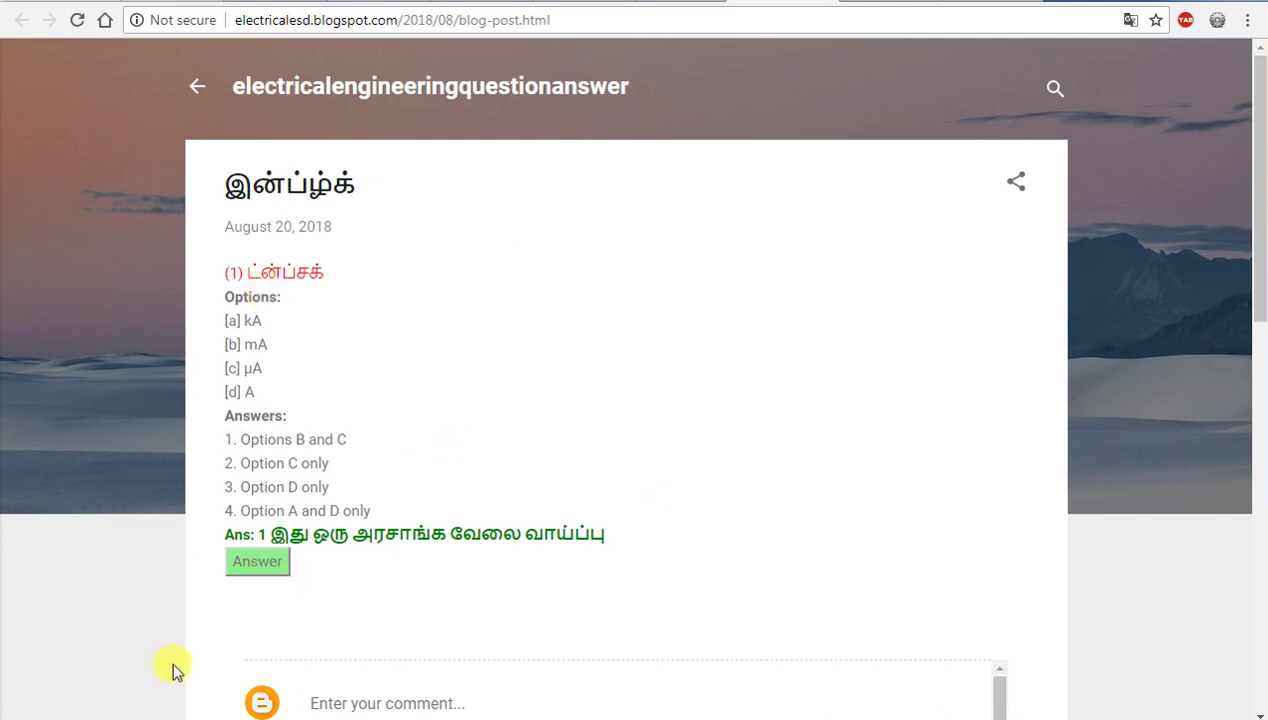
# - Return to the Blogger post list and open the "இன்ப்ழ்க்" post for editing in HTML view
pyautogui.click(648, 3)
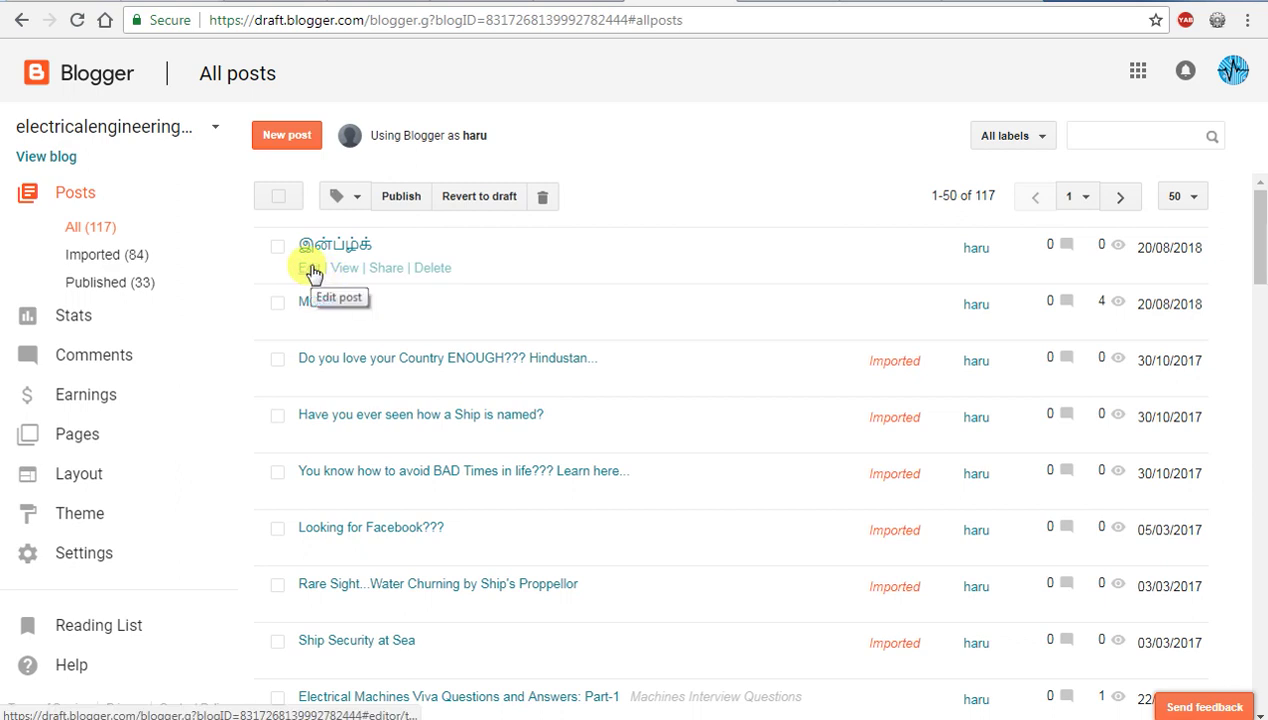
pyautogui.click(311, 270)
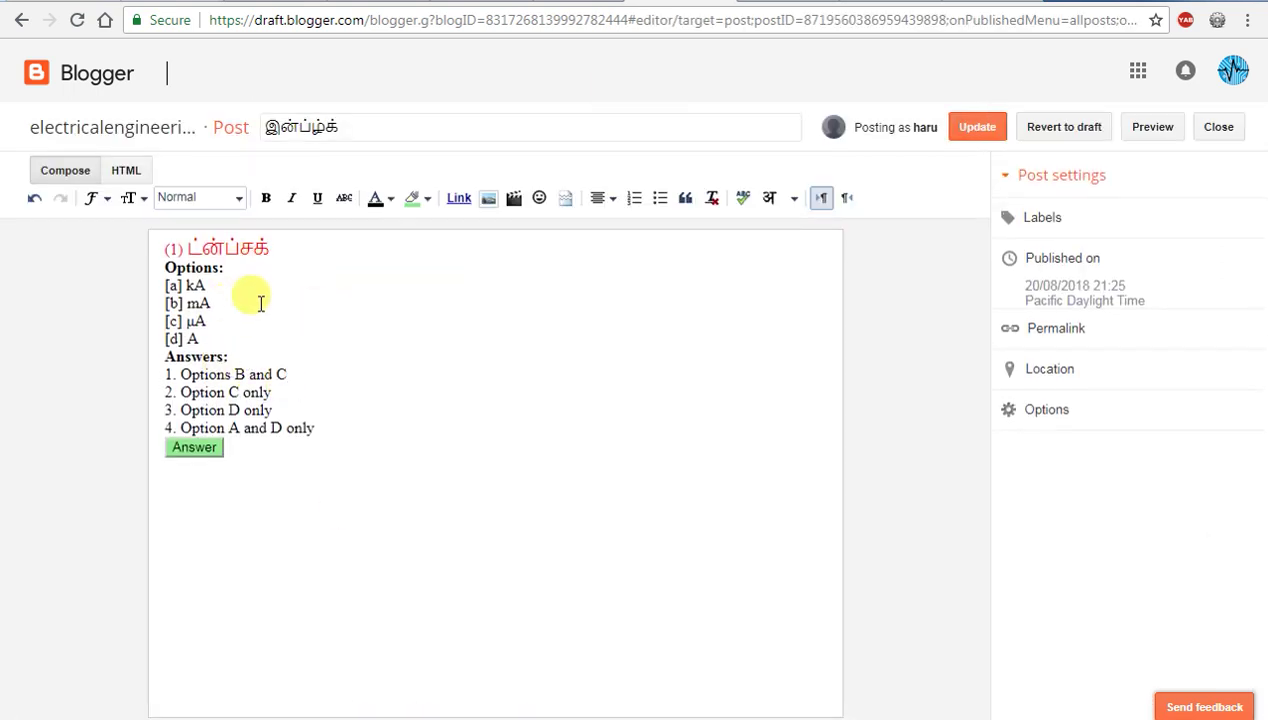
pyautogui.click(127, 172)
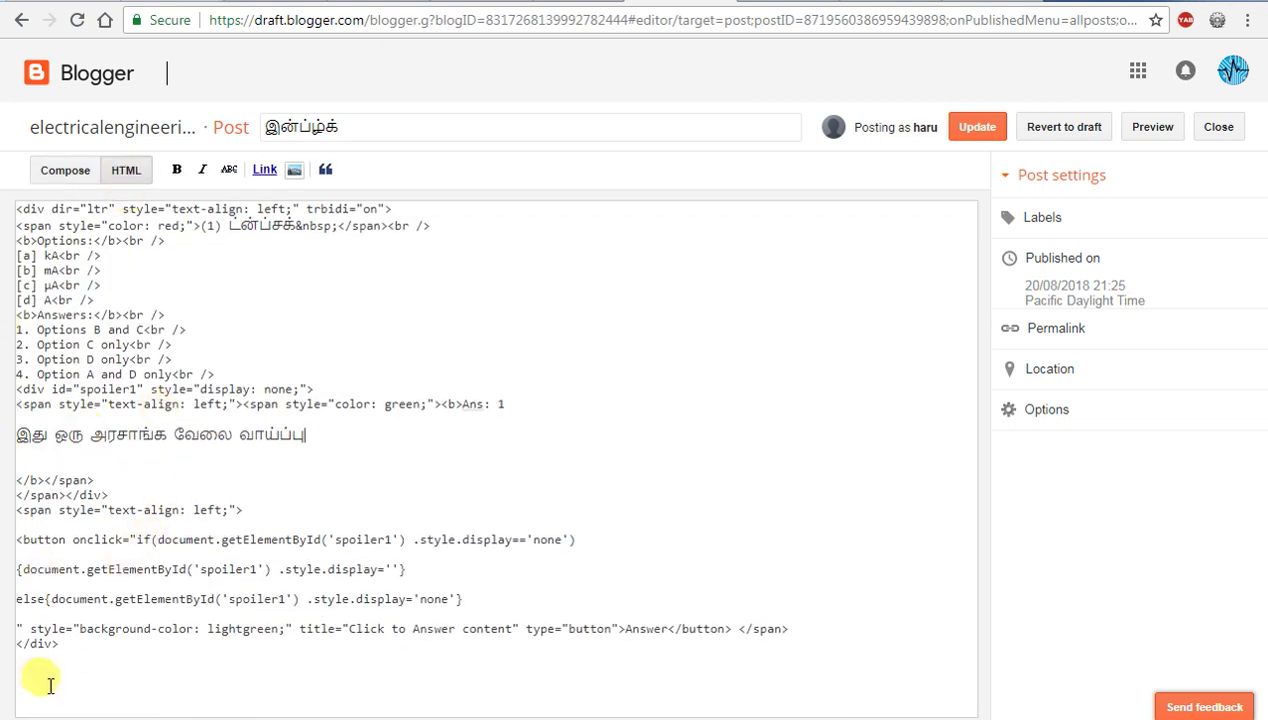
# - Paste the copied HTML for "(1) The reverse current in a diode is of the order of" below the first question's closing div
pyautogui.moveTo(58, 644); pyautogui.dragTo(14, 252)
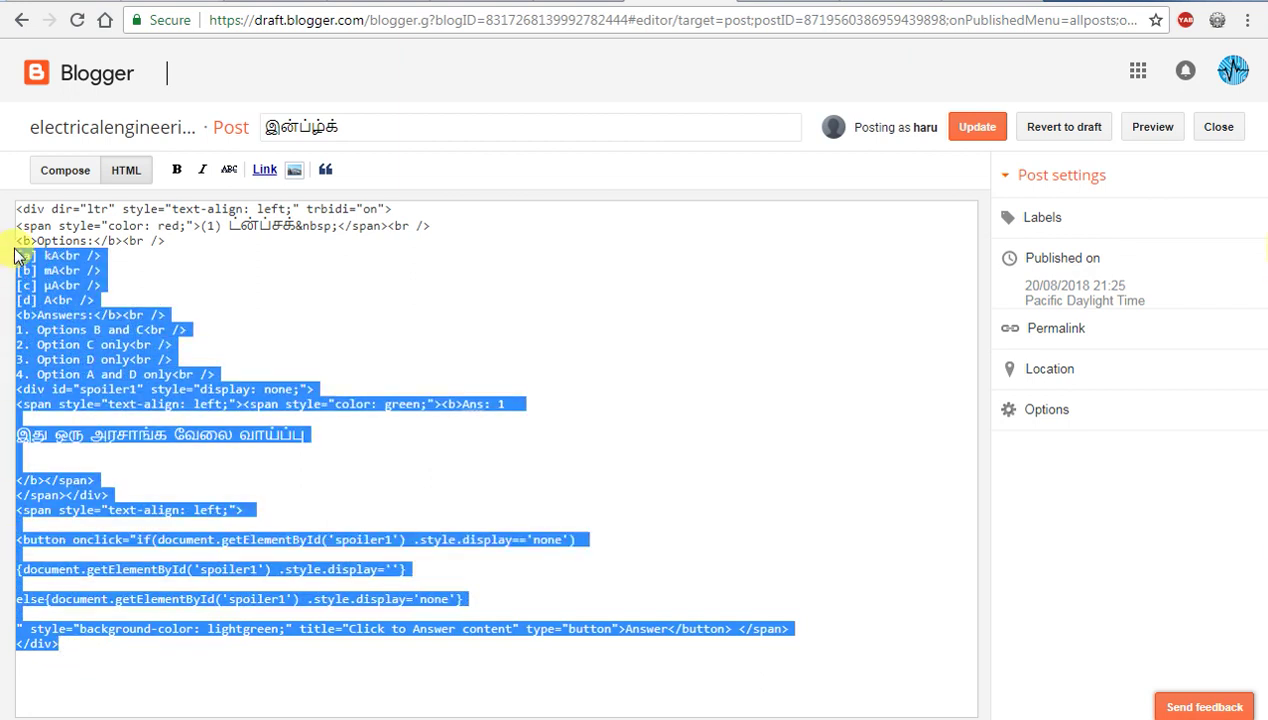
pyautogui.click(180, 470)
pyautogui.click(38, 665)
pyautogui.click(22, 630)
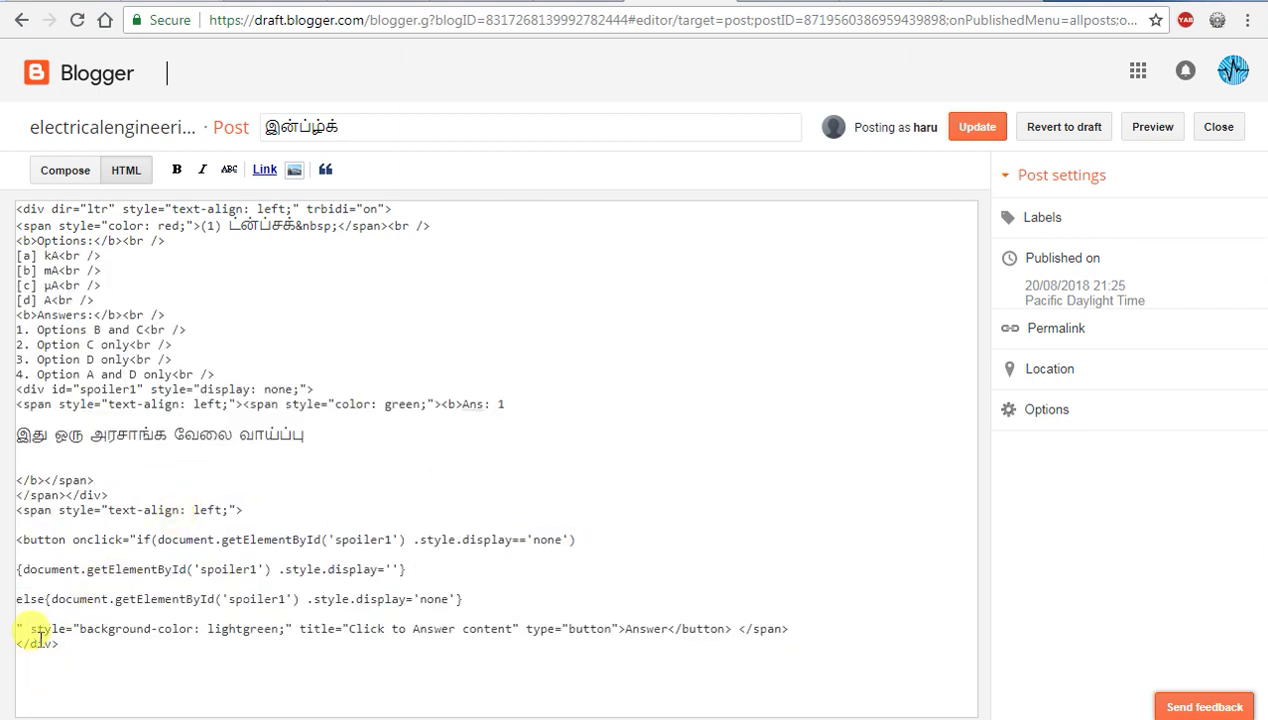
pyautogui.write('<span style="color: red;">(1) The reverse current in a diode is of the order of</span><br /> <b>Options:</b><br /> [a] kA<br /> [b] mA<br /> [c] µA<br /> [d] A<br /> <b>Answers:</b><br /> 1. Options B and C<br /> 2. Option C only<br /> 3. Option D only<br /> 4. Option A and D only<br /> <div id="spoiler1" style="display: none;"> <span style="text-align: left;"><span style="color: green;"><b>Ans: 2  </b></span> </span></div> <span style="text-align: left;">  <button onclick="if(document.getElementById(\'spoiler1\') .style.display==\'none\')  {document.getElementById(\'spoiler1\') .style.display=\'\'}  else{document.getElementById(\'spoiler1\') .style.display=\'none\'}  " style="background-color: lightgreen;" title="Click to Answer content" type="button">Answer</button> </span></div>')
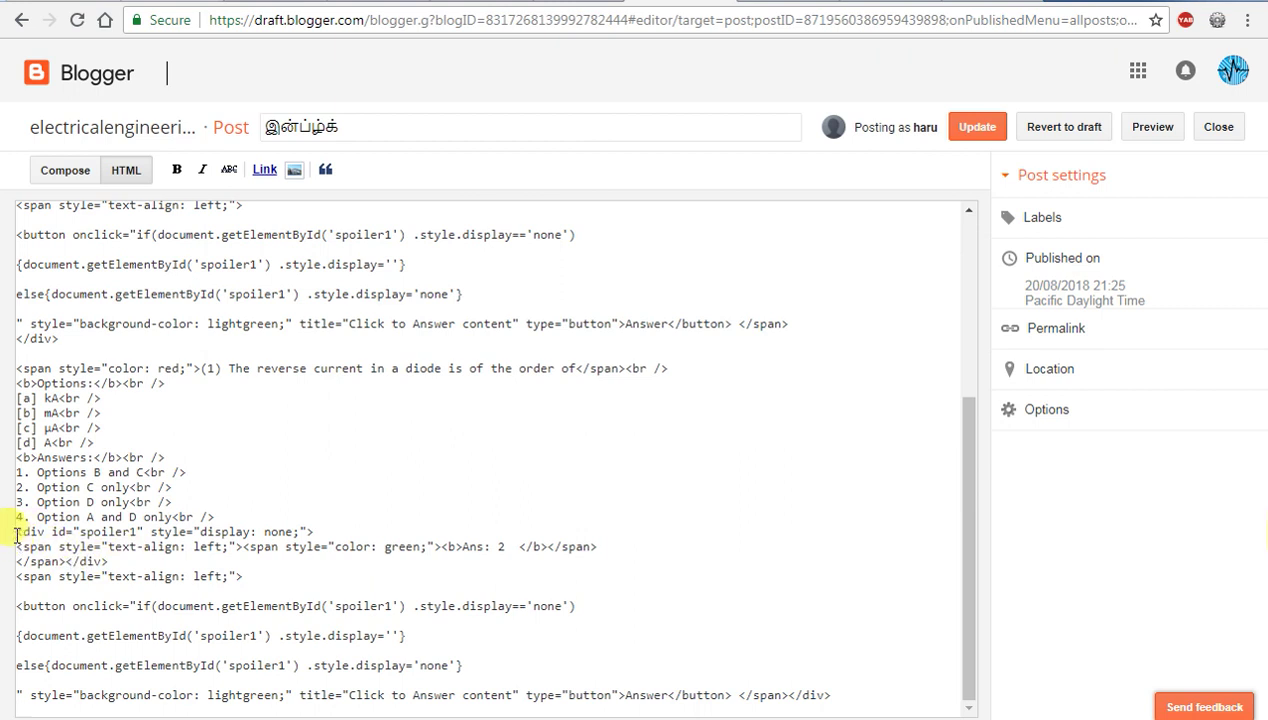
# - Change the id of the second question's answer div to spoiler2
pyautogui.moveTo(18, 532); pyautogui.dragTo(127, 532)
pyautogui.click(133, 534)
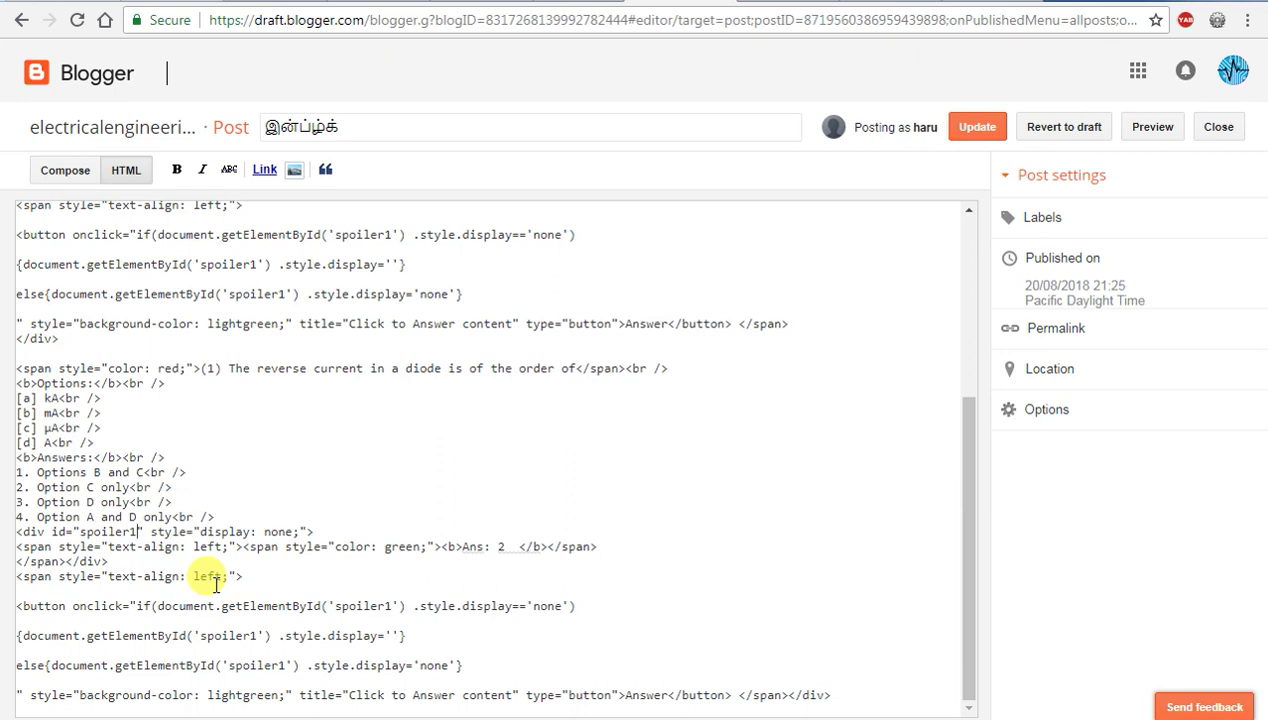
pyautogui.press('BackSpace')
pyautogui.write('2')
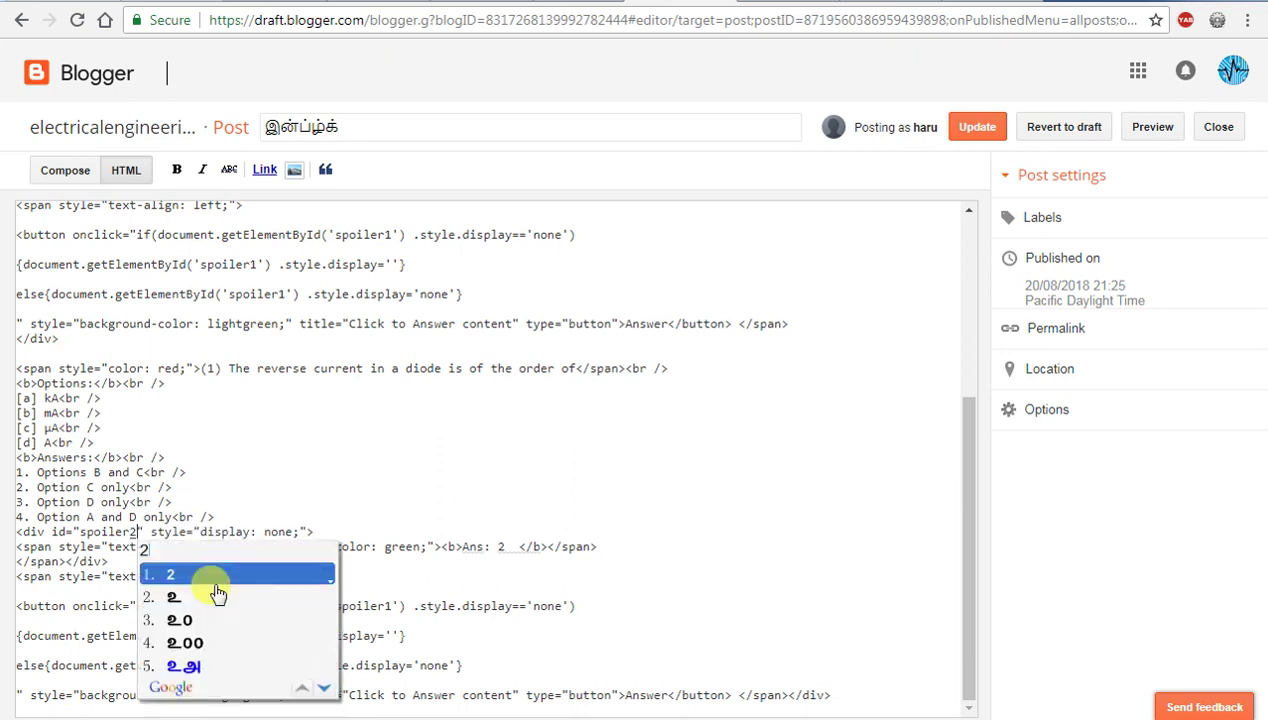
pyautogui.click(209, 574)
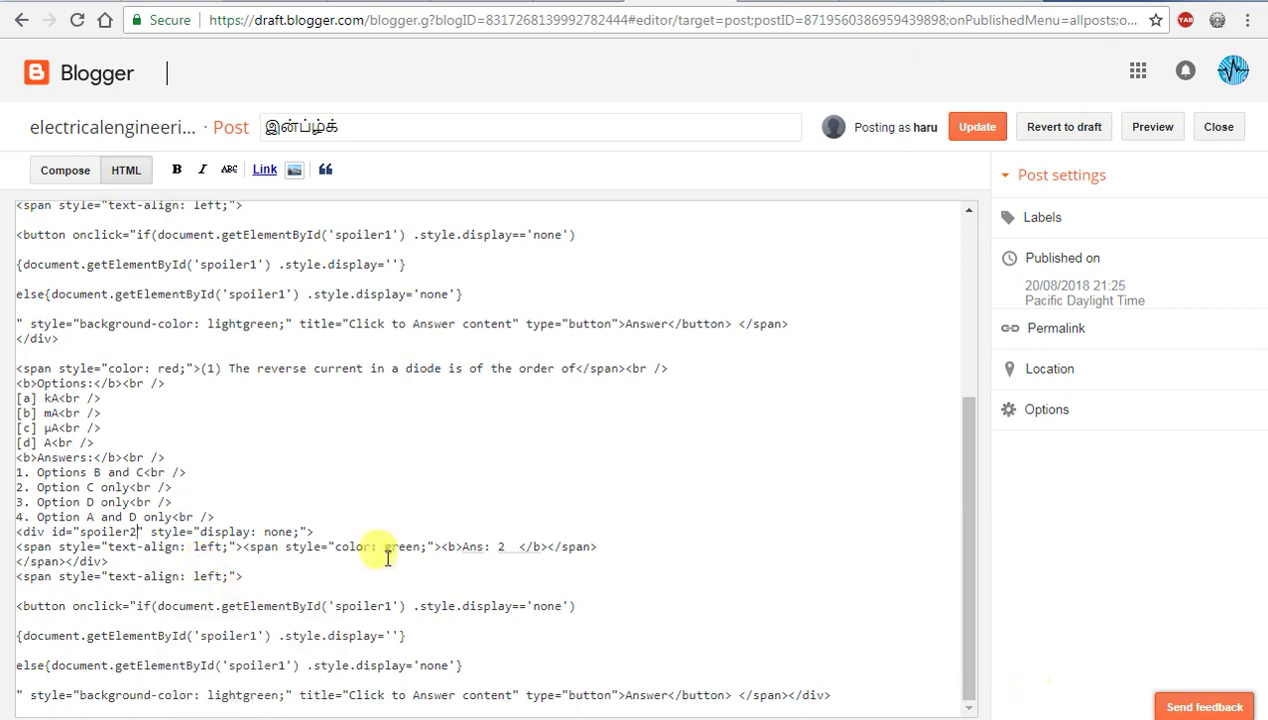
# - Change all three getElementById references in the second question's button code to spoiler2
pyautogui.click(258, 635)
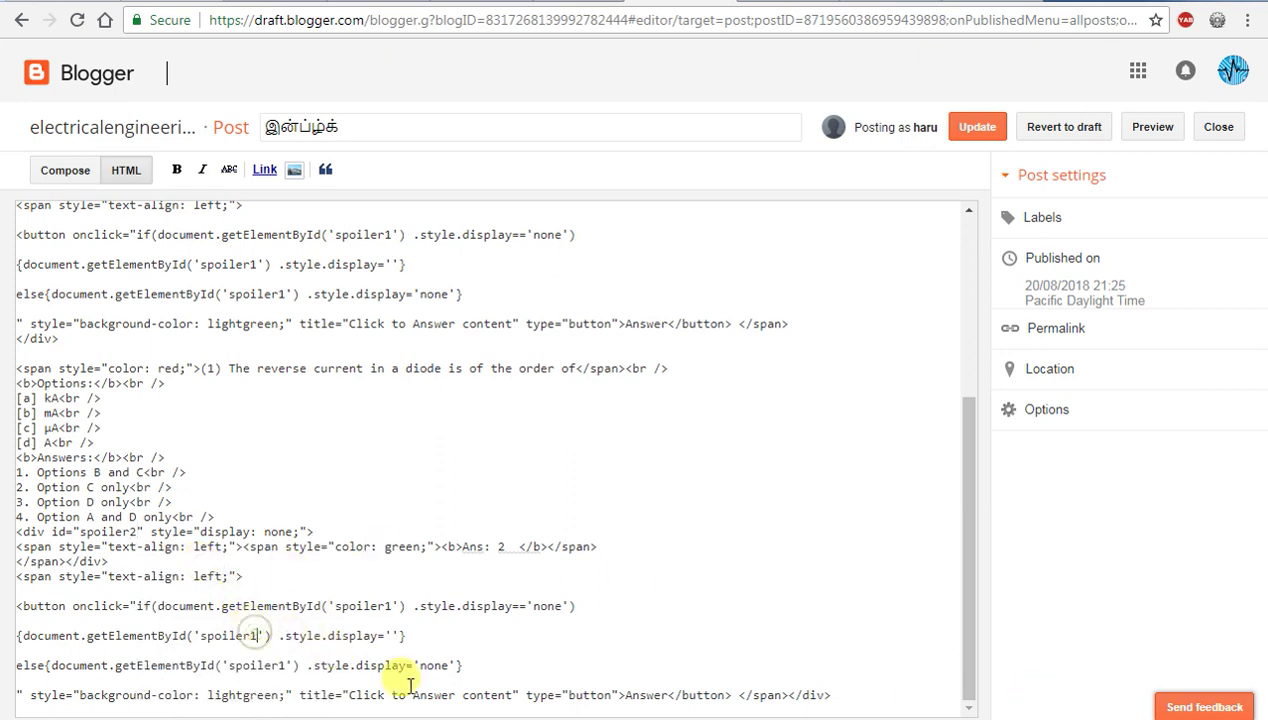
pyautogui.press('BackSpace')
pyautogui.write('2')
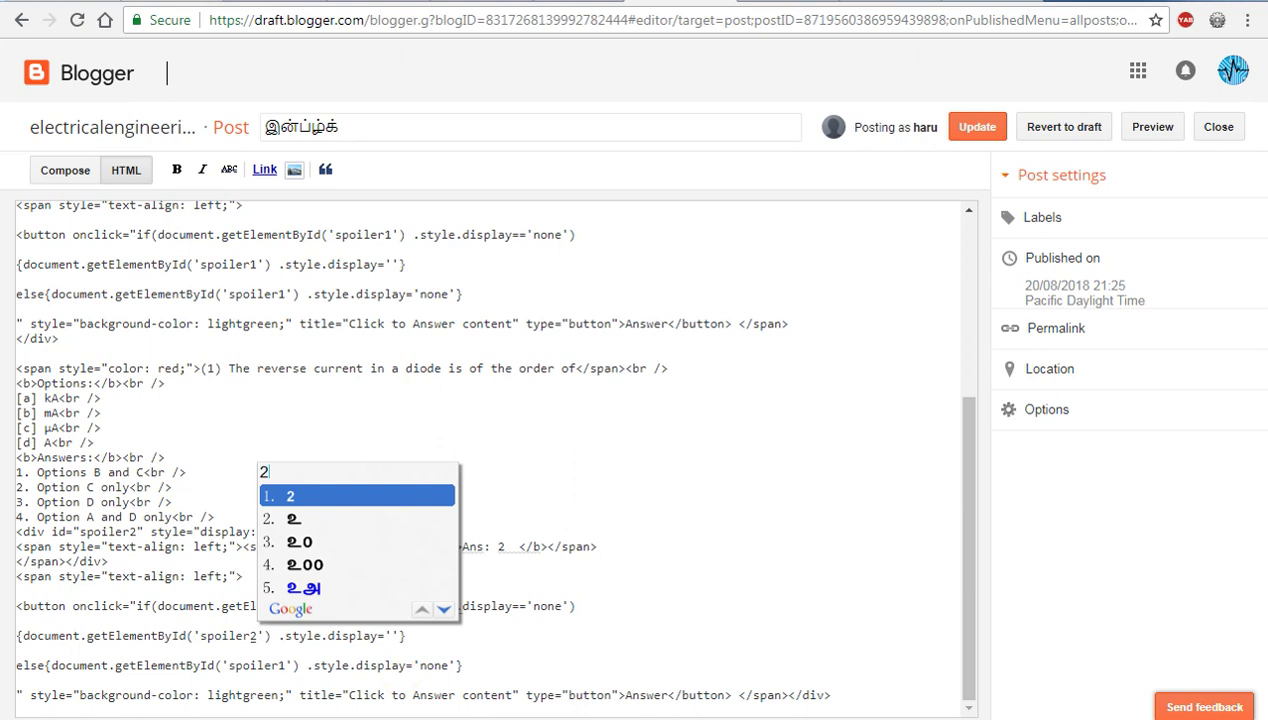
pyautogui.click(284, 665)
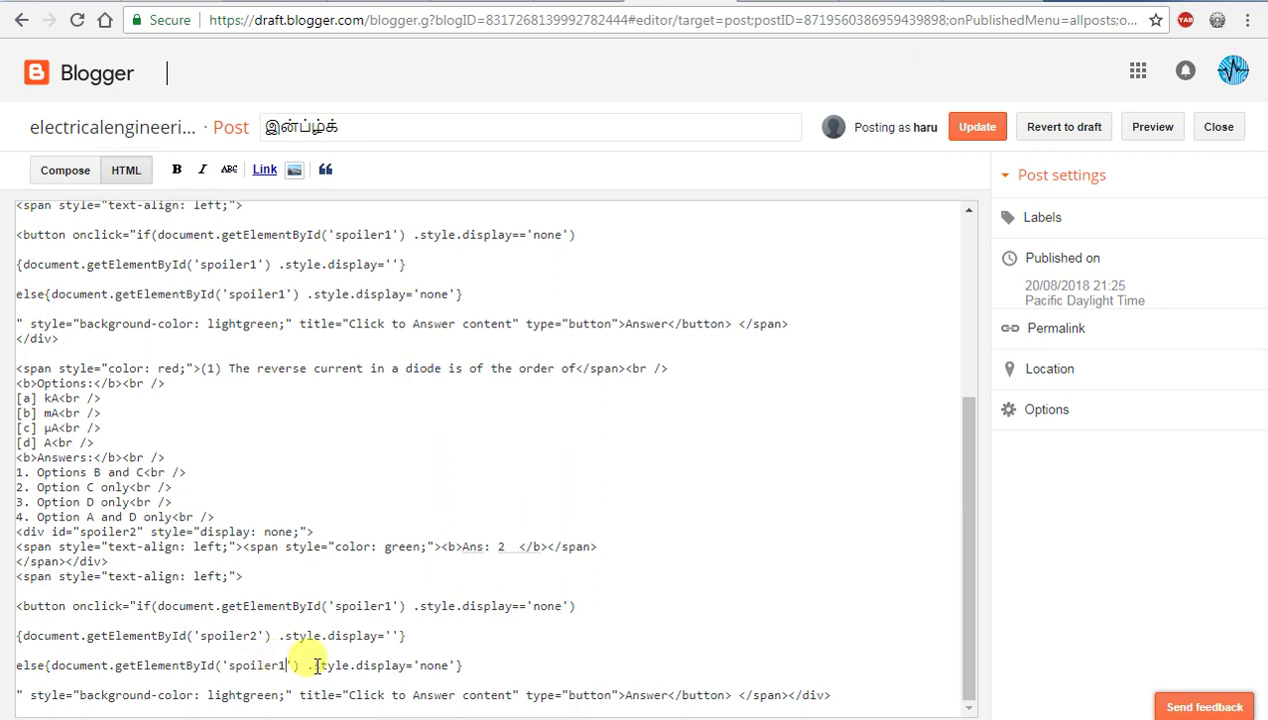
pyautogui.press('BackSpace')
pyautogui.write('2')
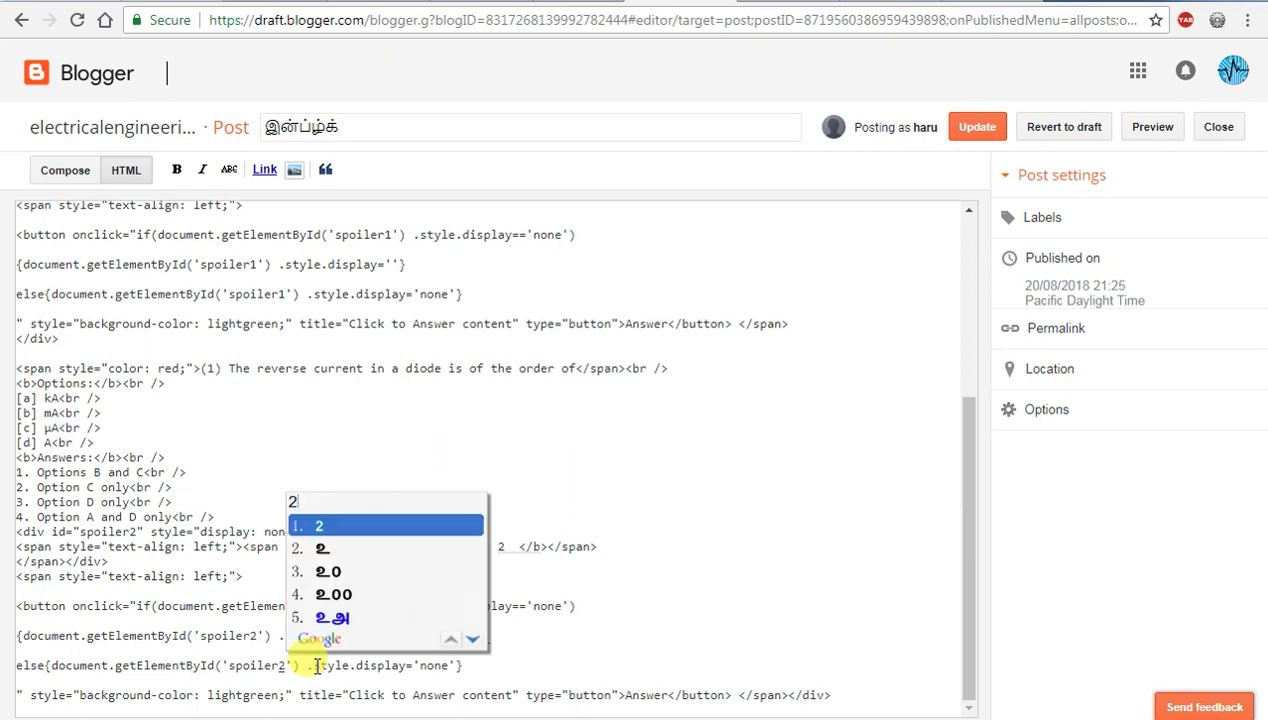
pyautogui.click(326, 526)
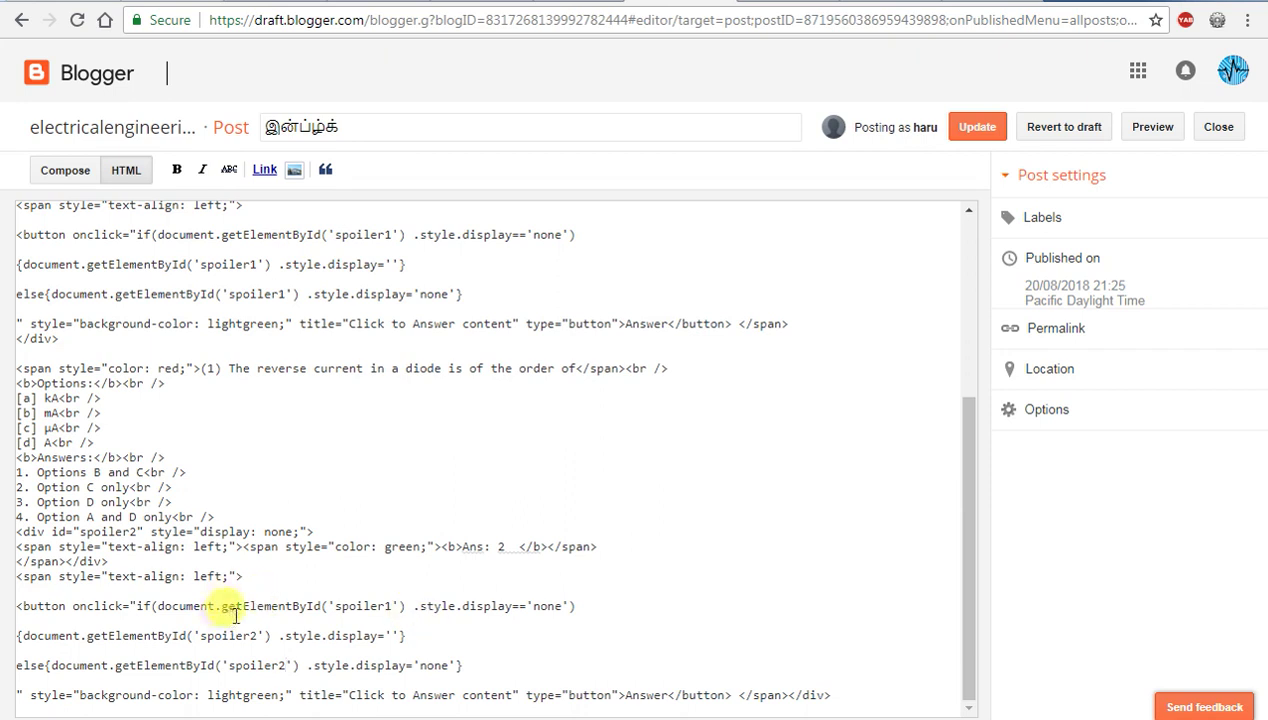
pyautogui.click(396, 606)
pyautogui.press('BackSpace')
pyautogui.write('2')
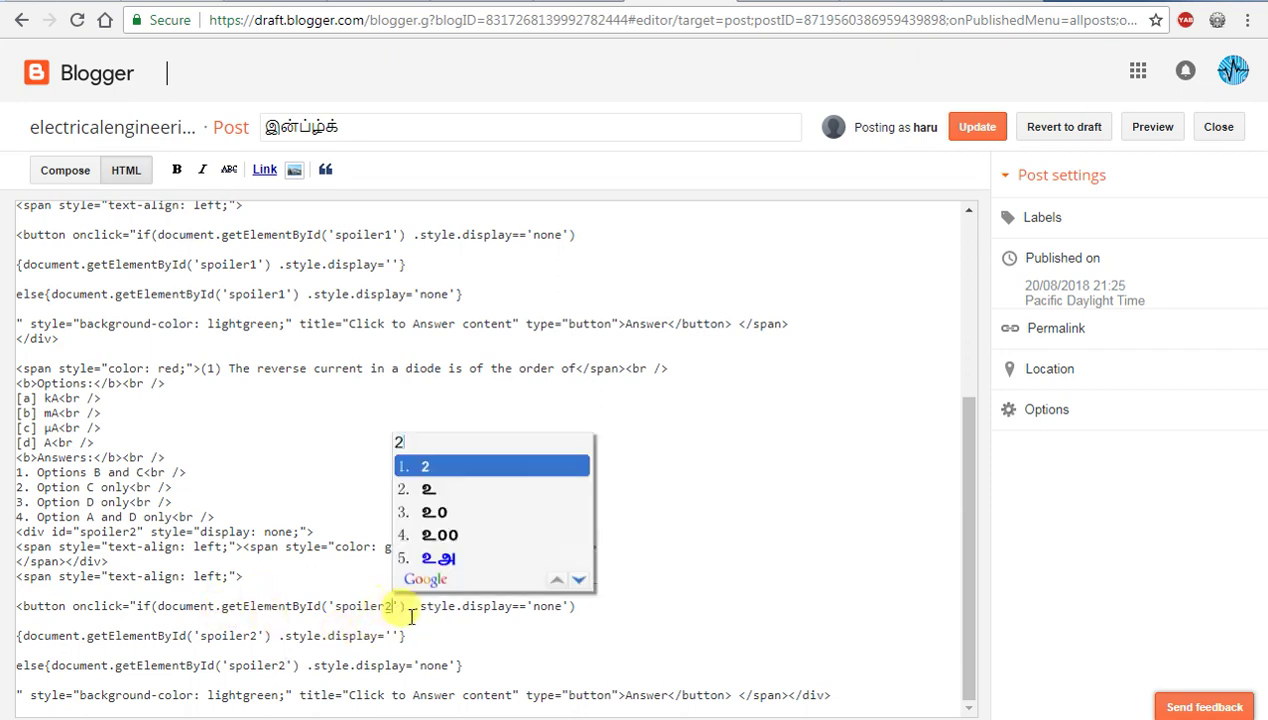
pyautogui.click(402, 604)
# - Check that the spoiler2 id matches in the second question's div and button code, and compare it with the first question's block
pyautogui.doubleClick(258, 665)
pyautogui.moveTo(258, 636); pyautogui.dragTo(210, 628)
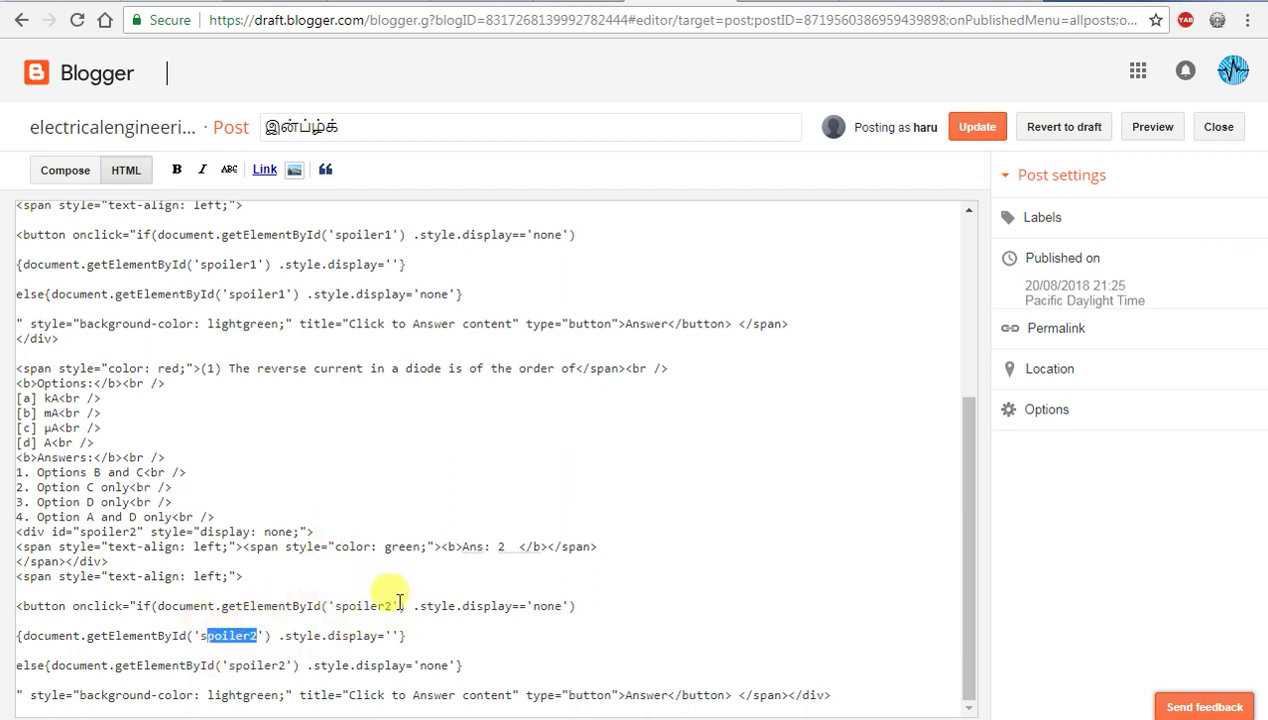
pyautogui.moveTo(399, 606); pyautogui.dragTo(342, 606)
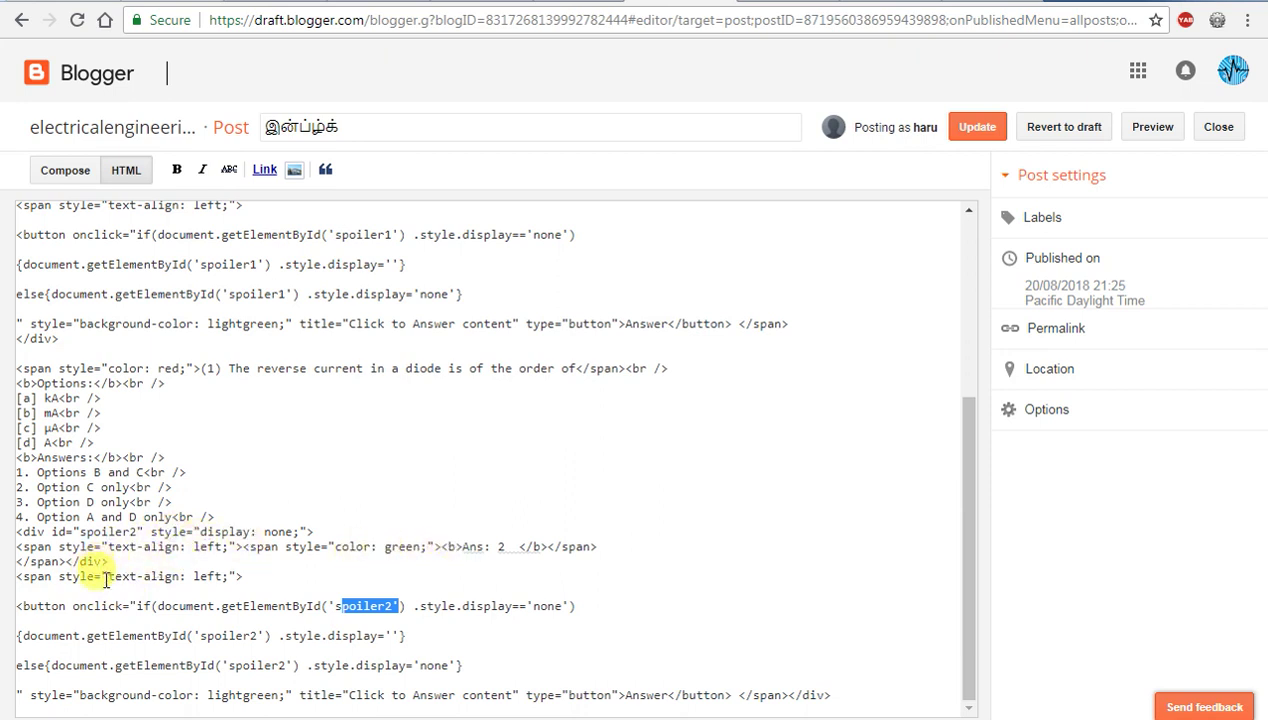
pyautogui.moveTo(142, 532); pyautogui.dragTo(134, 532)
pyautogui.doubleClick(80, 531)
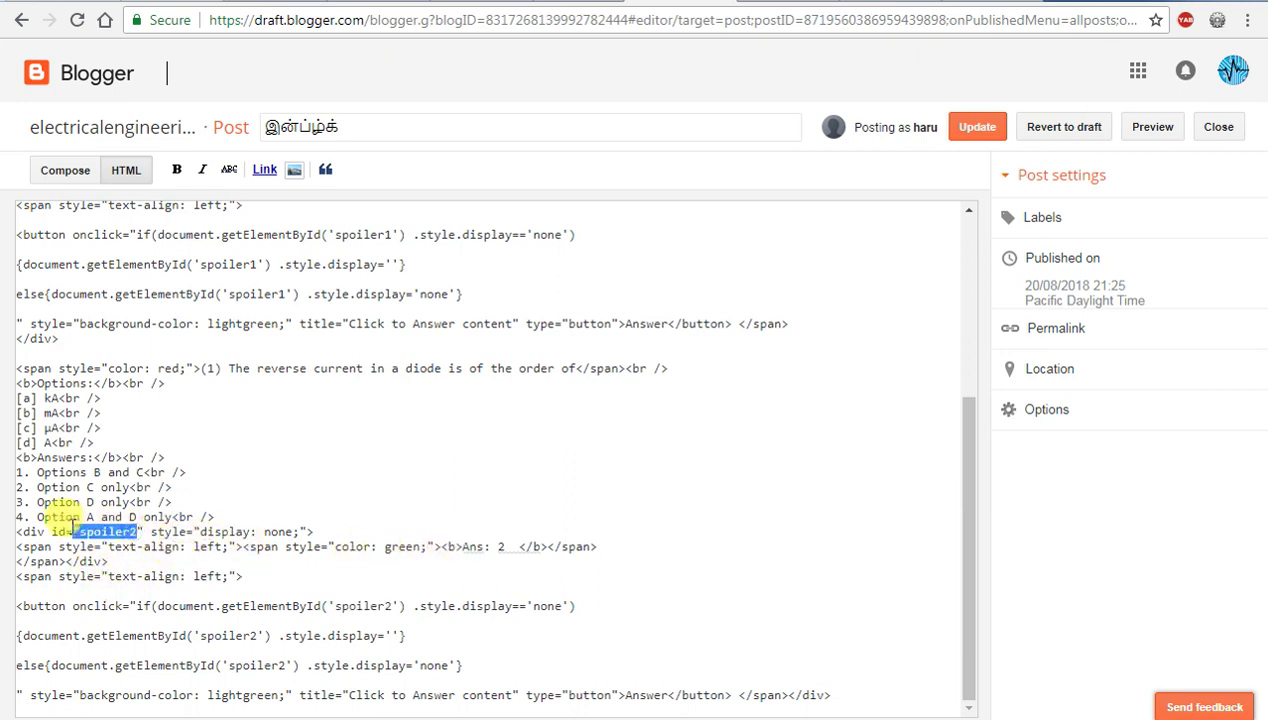
pyautogui.click(212, 488)
pyautogui.scroll(2, 425, 275)
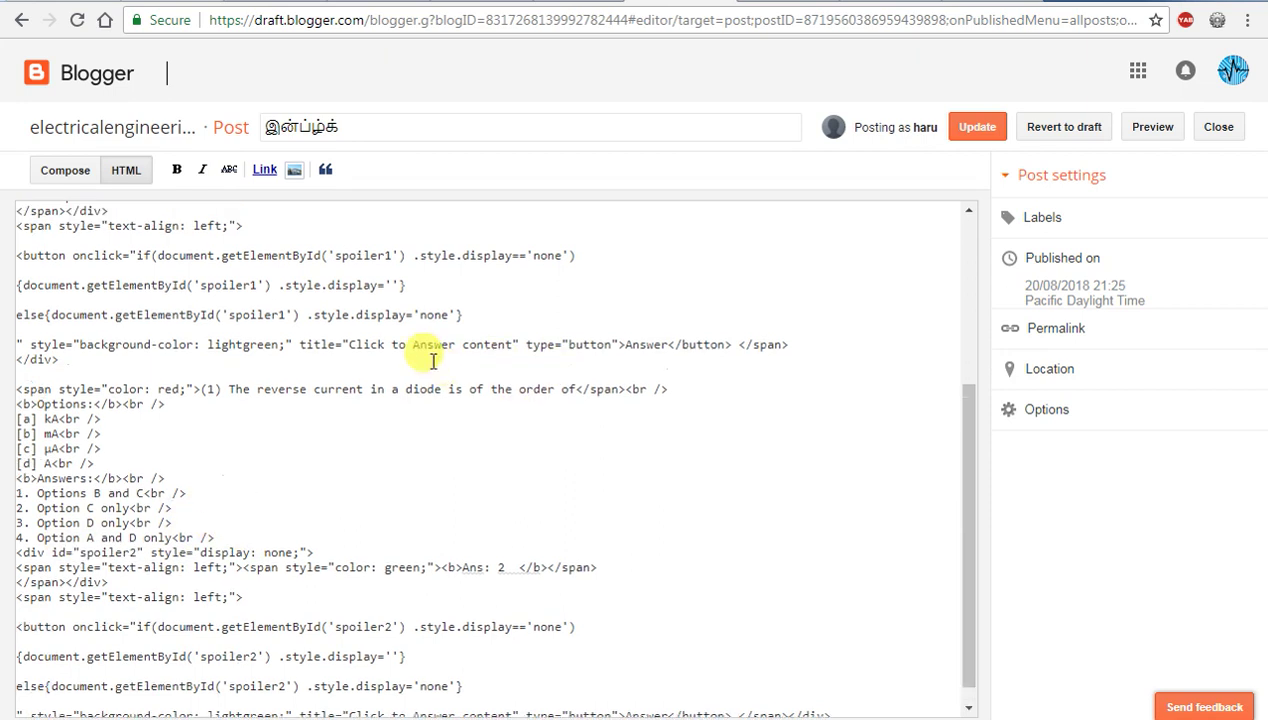
pyautogui.moveTo(249, 430); pyautogui.dragTo(80, 306)
pyautogui.scroll(-1, 178, 490)
pyautogui.scroll(-1, 178, 490)
pyautogui.moveTo(62, 436); pyautogui.dragTo(359, 694)
pyautogui.click(404, 615)
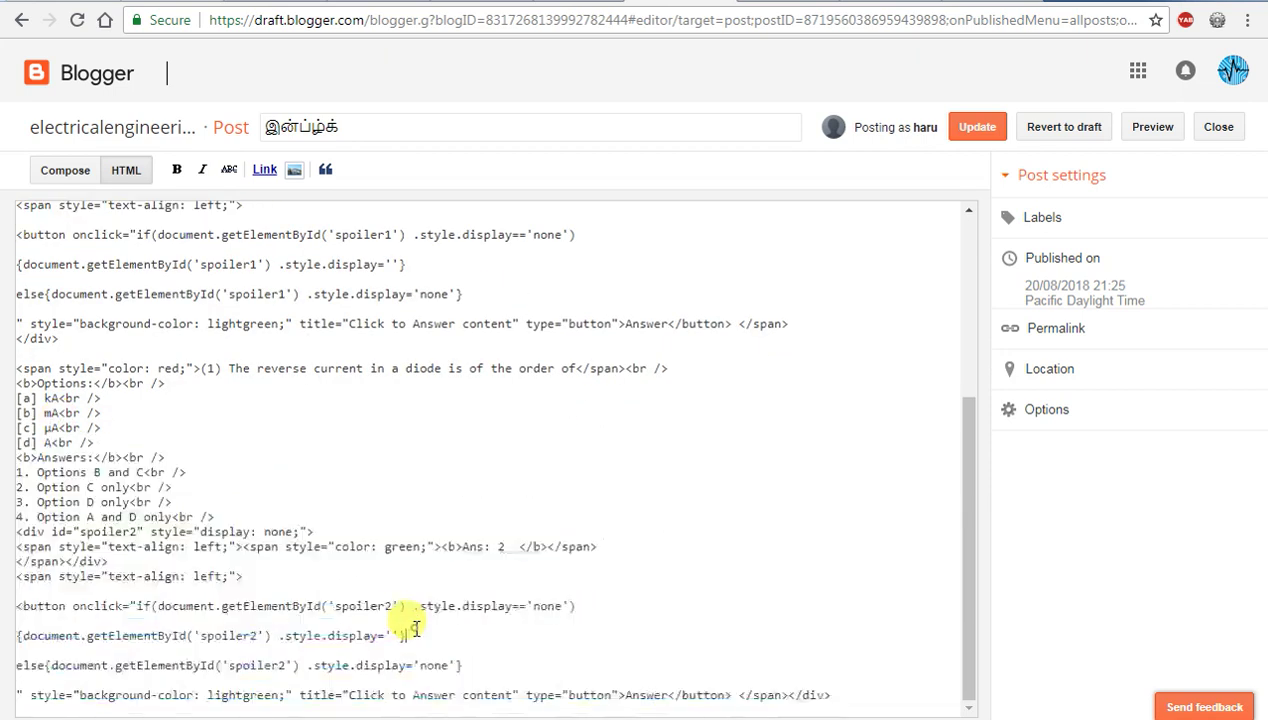
pyautogui.click(516, 554)
pyautogui.click(517, 547)
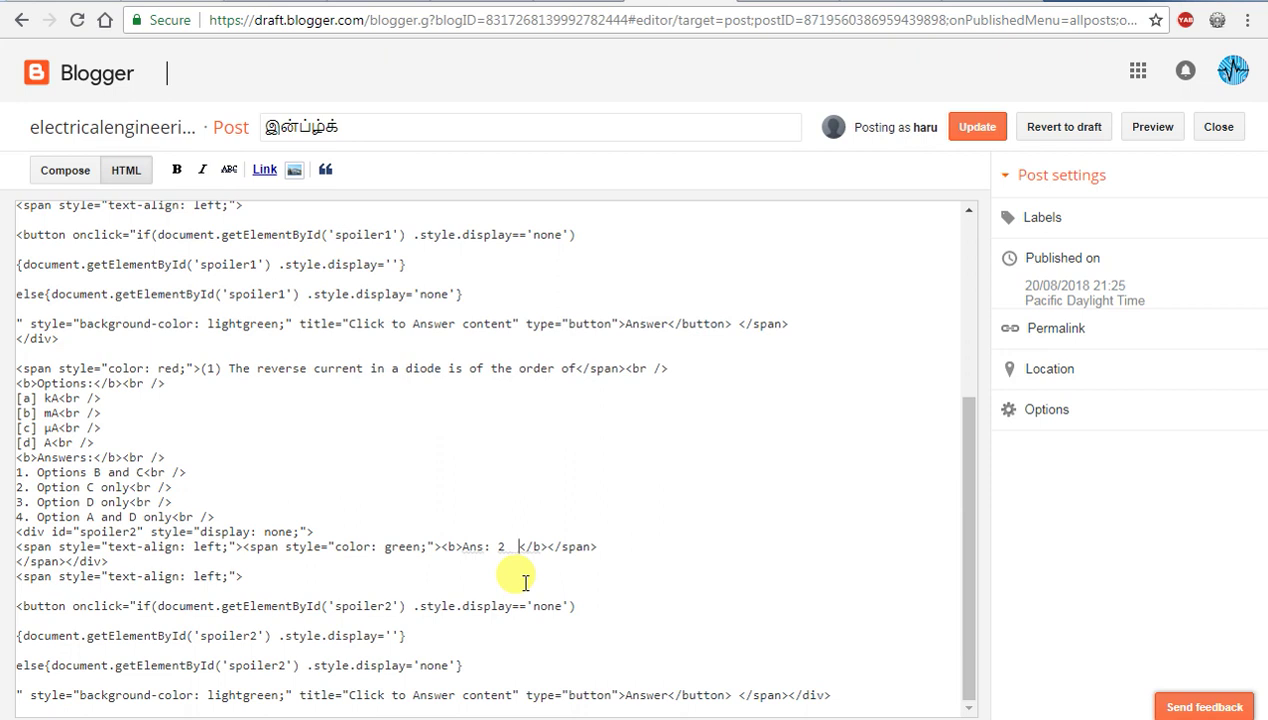
pyautogui.moveTo(424, 546); pyautogui.dragTo(387, 545)
pyautogui.write('r')
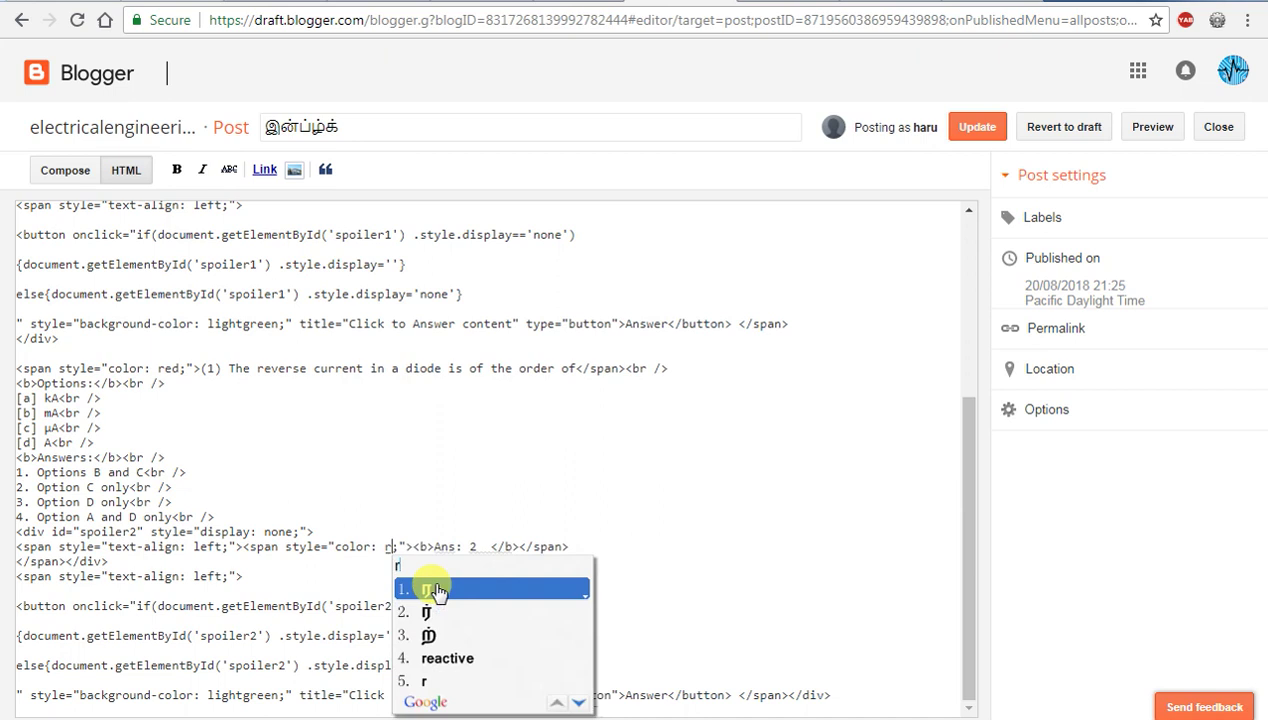
pyautogui.hotkey('ctrl', 'z')
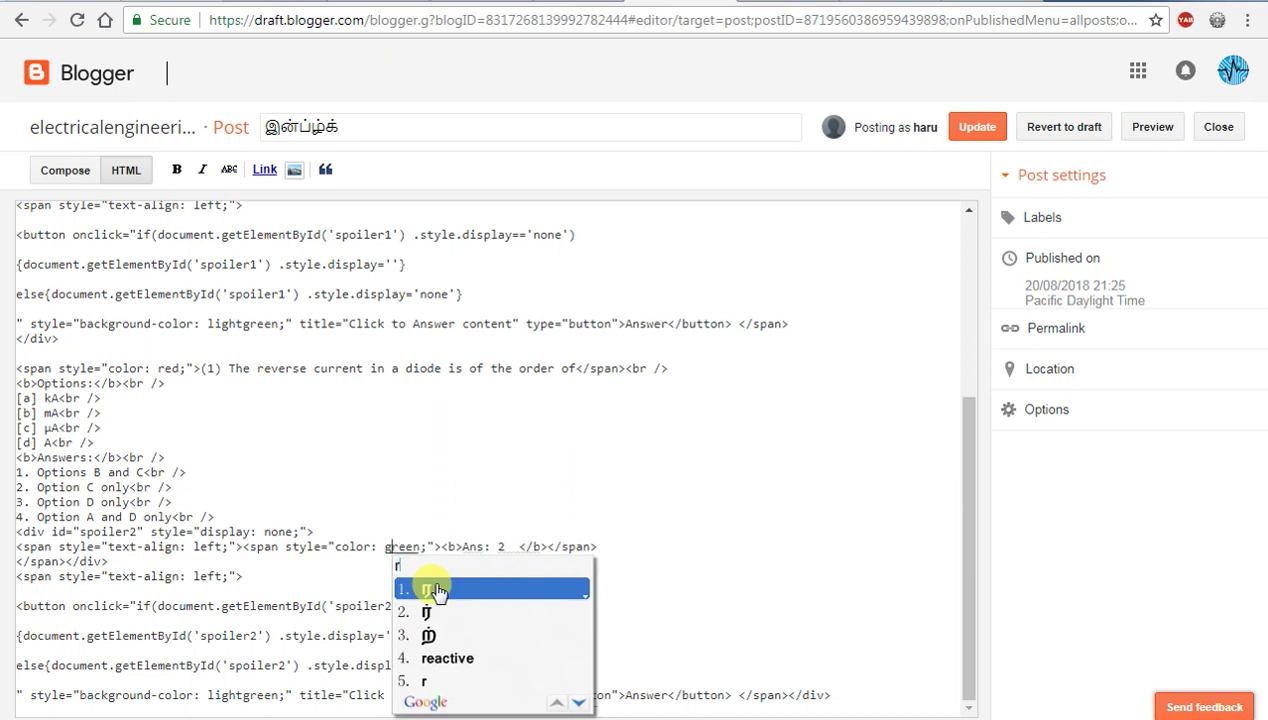
pyautogui.click(355, 572)
pyautogui.doubleClick(404, 548)
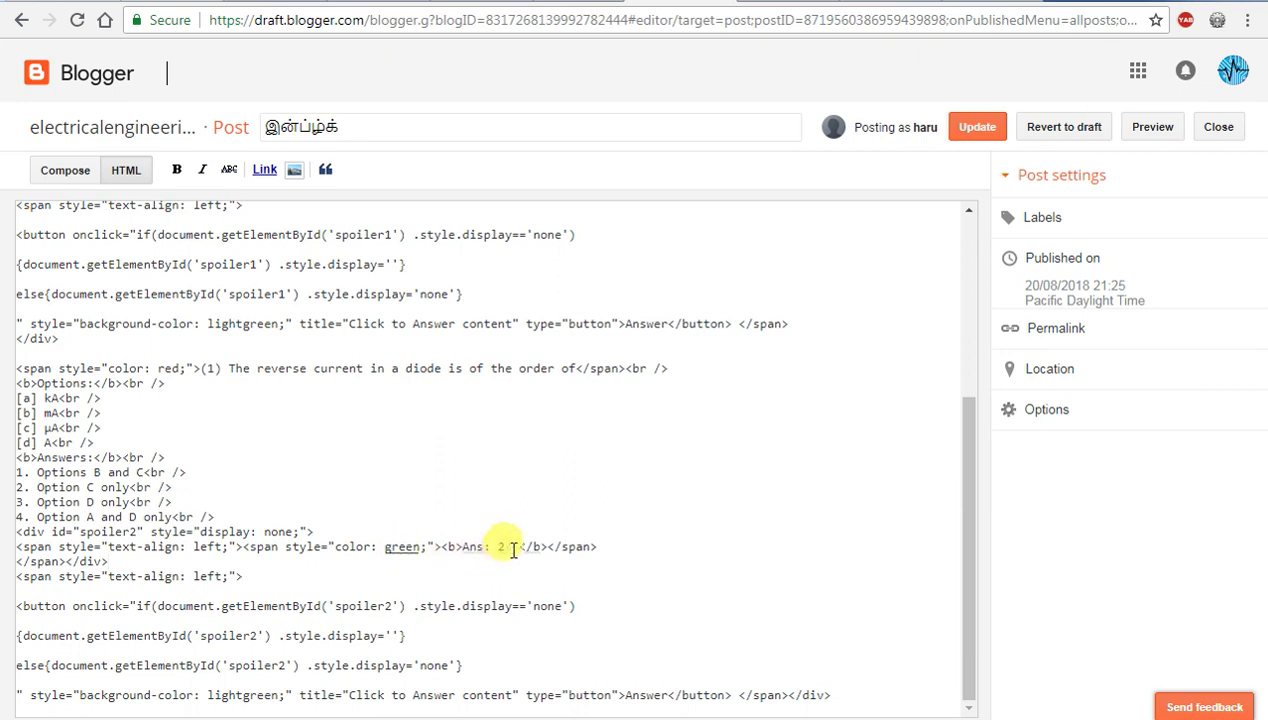
# - Check the second question's layout in Compose view and update the published post
pyautogui.click(72, 172)
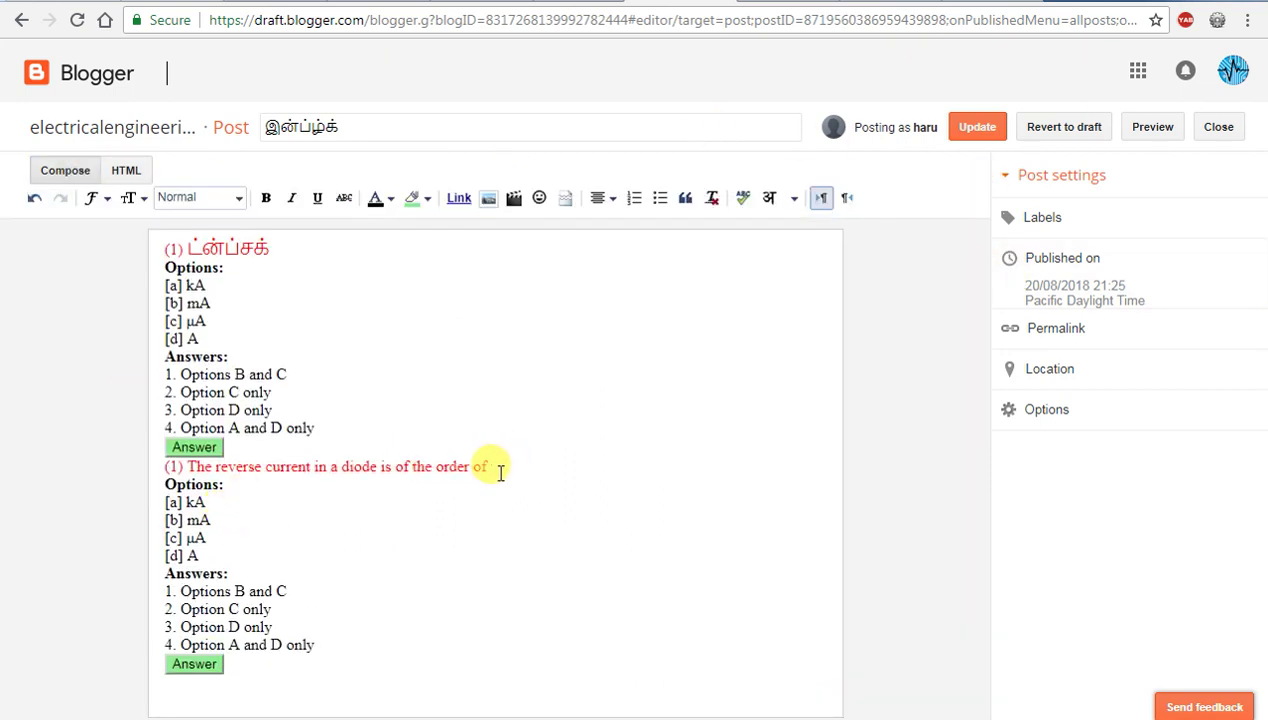
pyautogui.moveTo(498, 468); pyautogui.dragTo(190, 468)
pyautogui.click(358, 467)
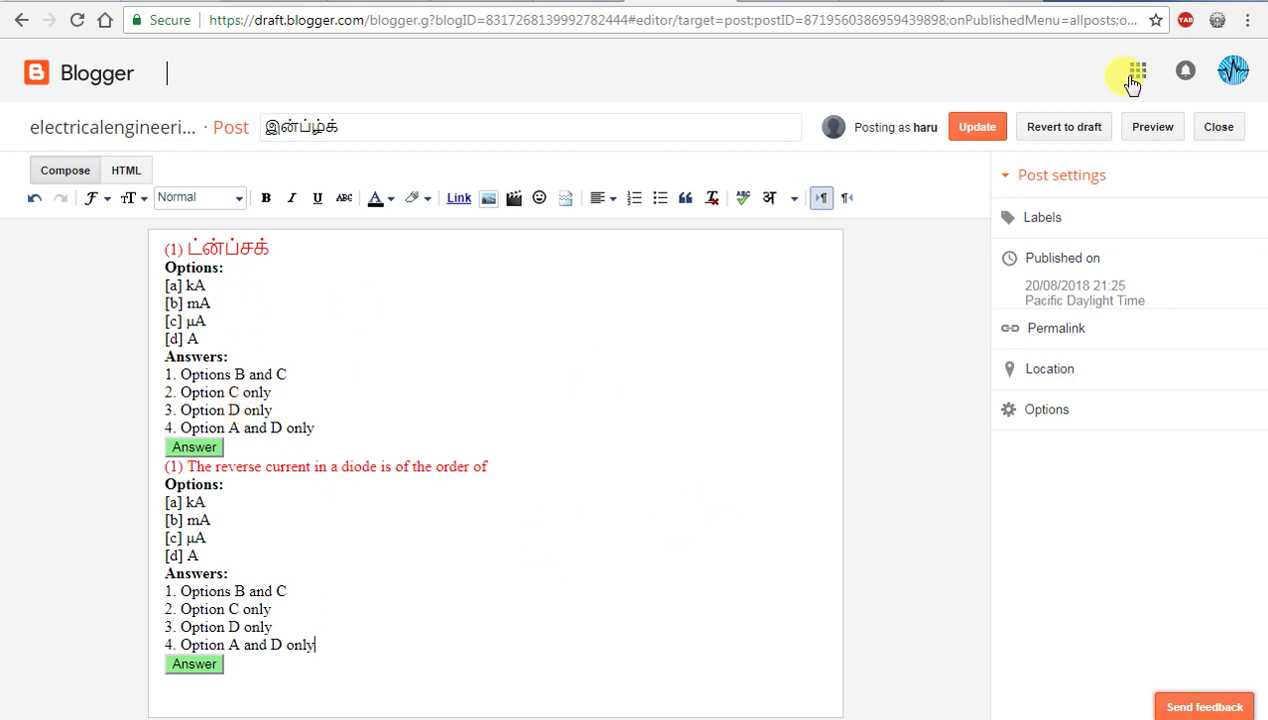
pyautogui.click(972, 130)
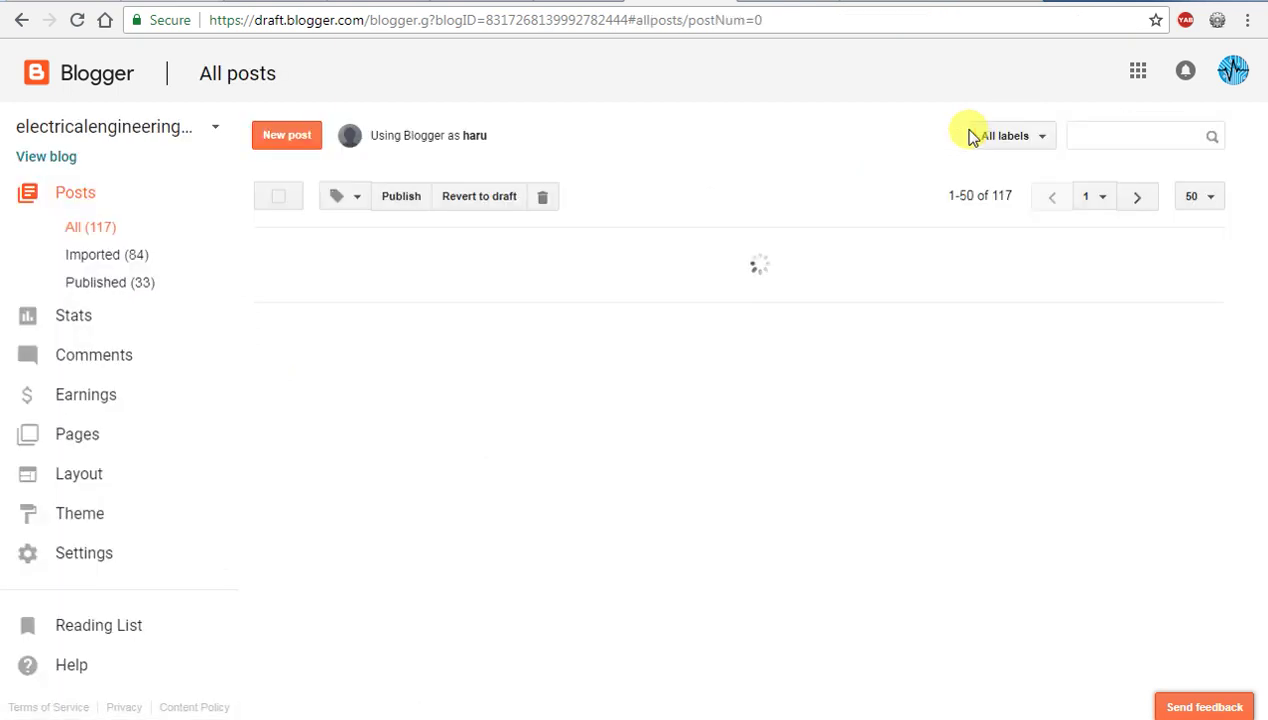
# - Reload the post's live page, reveal the first question's answer and examine its Tamil text
pyautogui.click(382, 240)
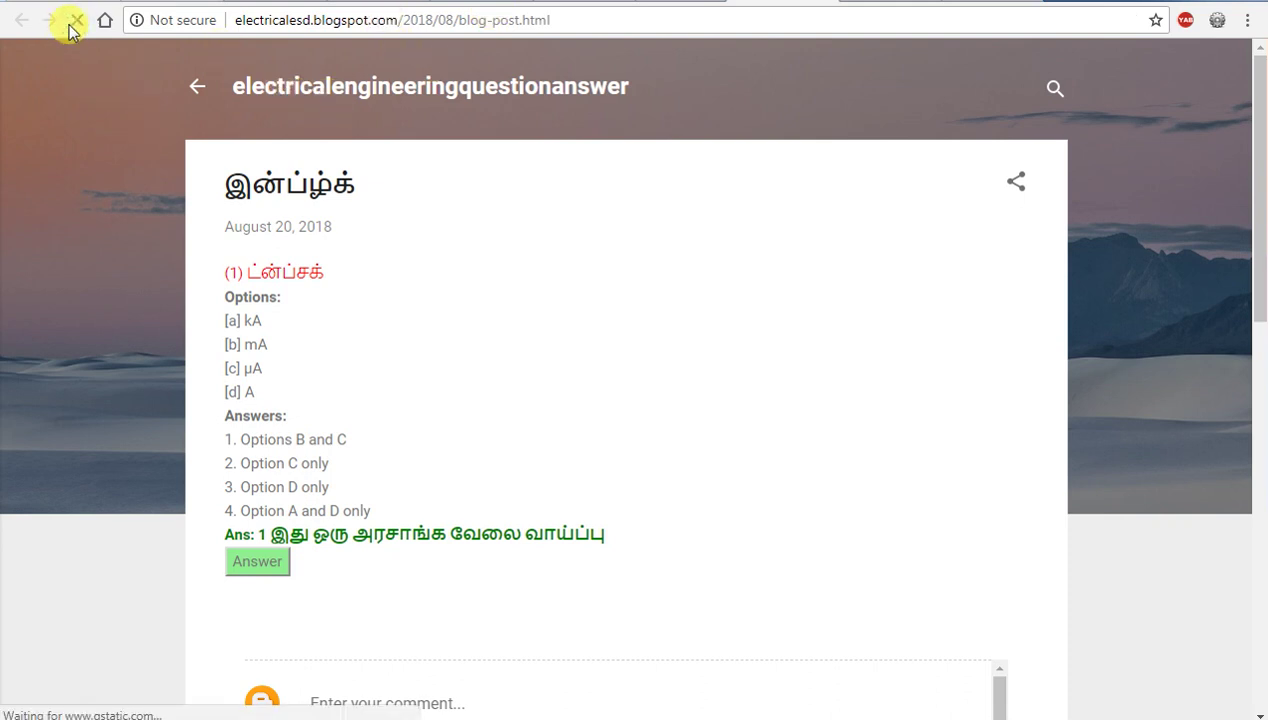
pyautogui.click(70, 26)
pyautogui.scroll(-2, 546, 442)
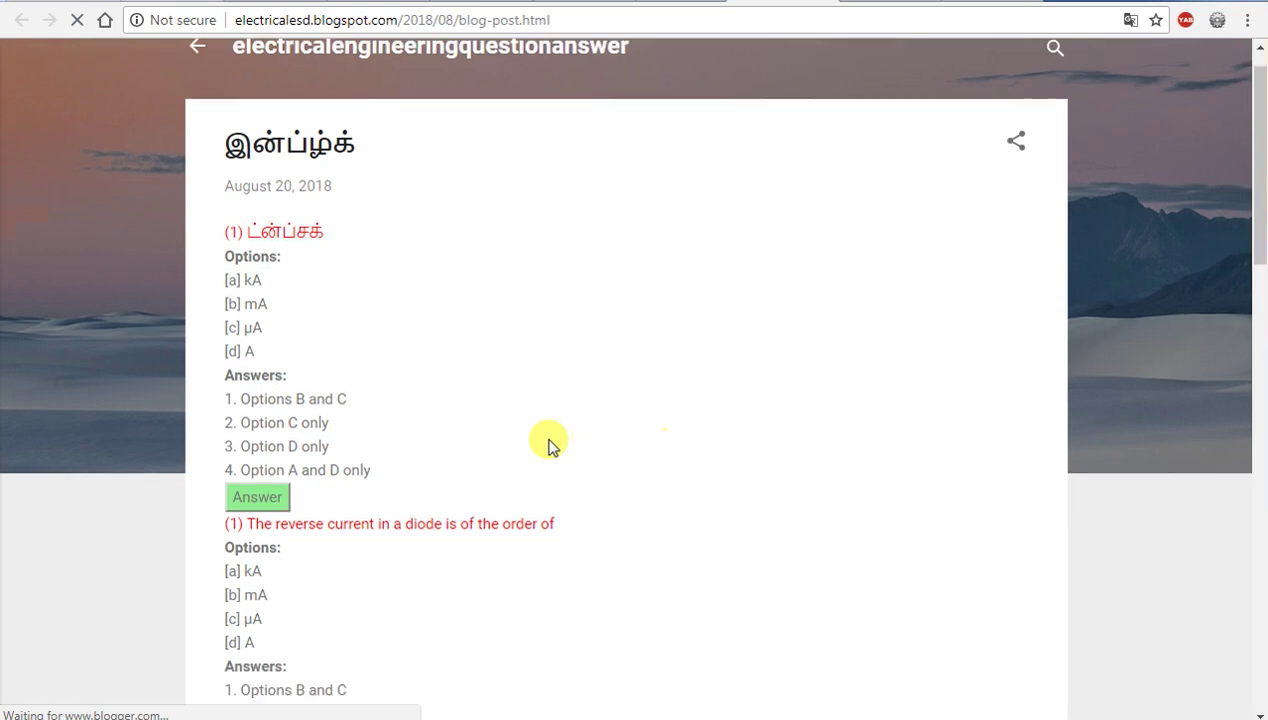
pyautogui.scroll(1, 330, 420)
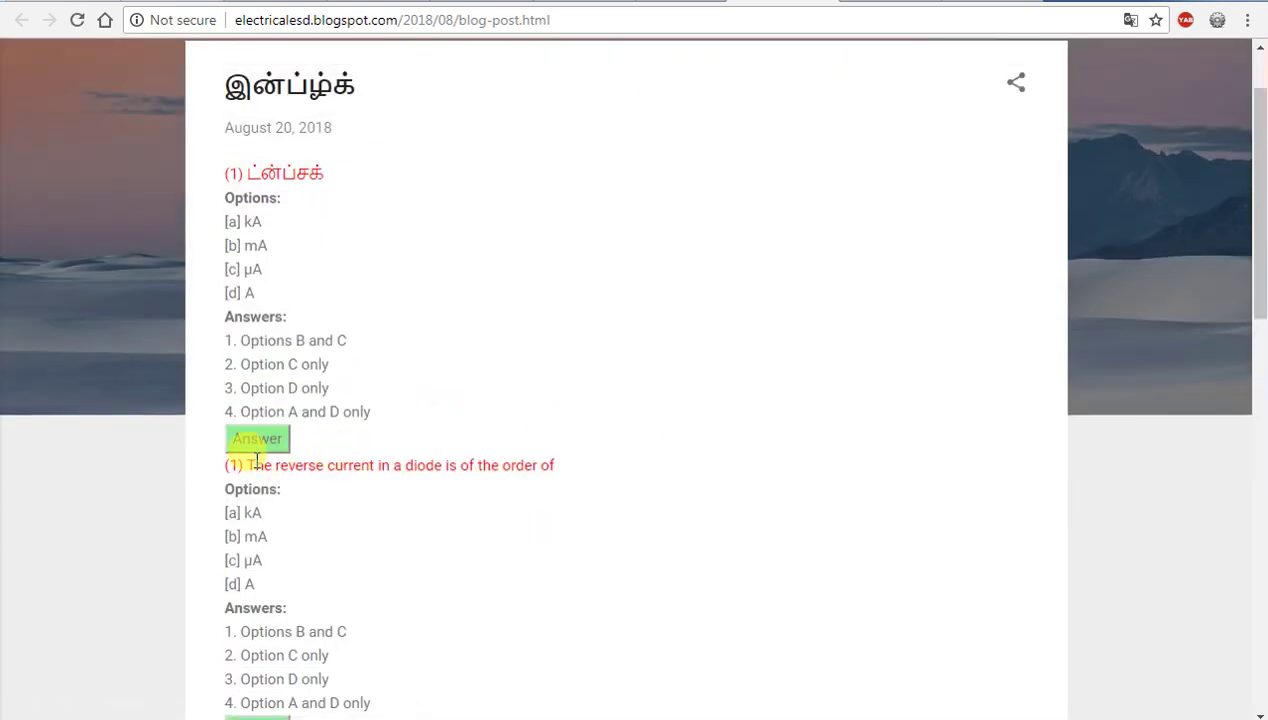
pyautogui.click(257, 441)
pyautogui.moveTo(604, 434); pyautogui.dragTo(266, 434)
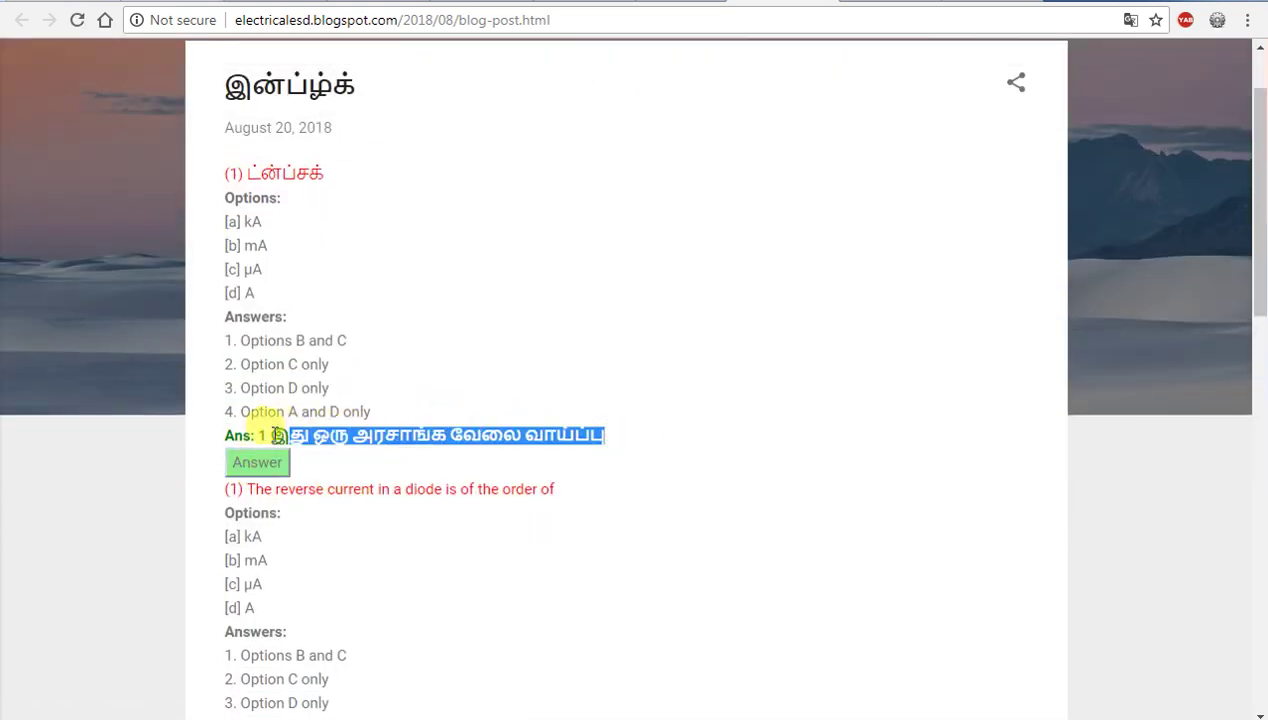
pyautogui.doubleClick(333, 173)
pyautogui.click(393, 258)
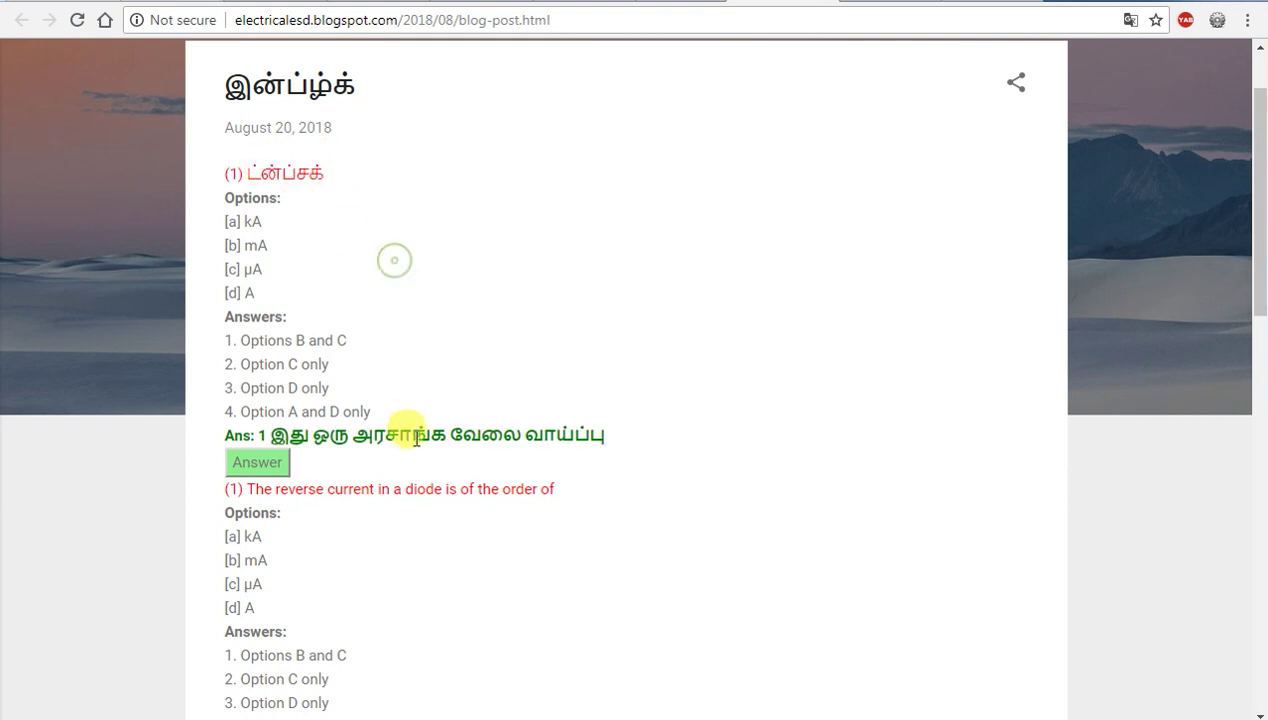
# - Reveal the second question's answer on the live page and examine it
pyautogui.scroll(-4, 330, 400)
pyautogui.scroll(1, 333, 348)
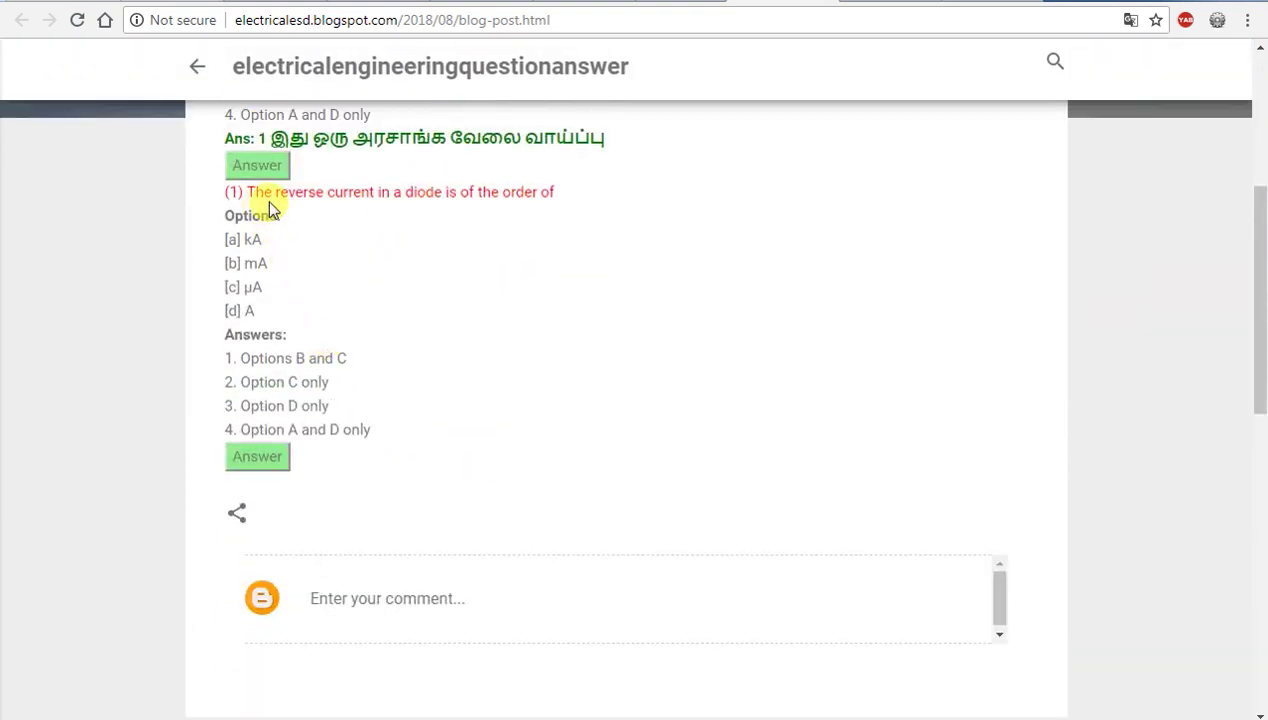
pyautogui.click(270, 468)
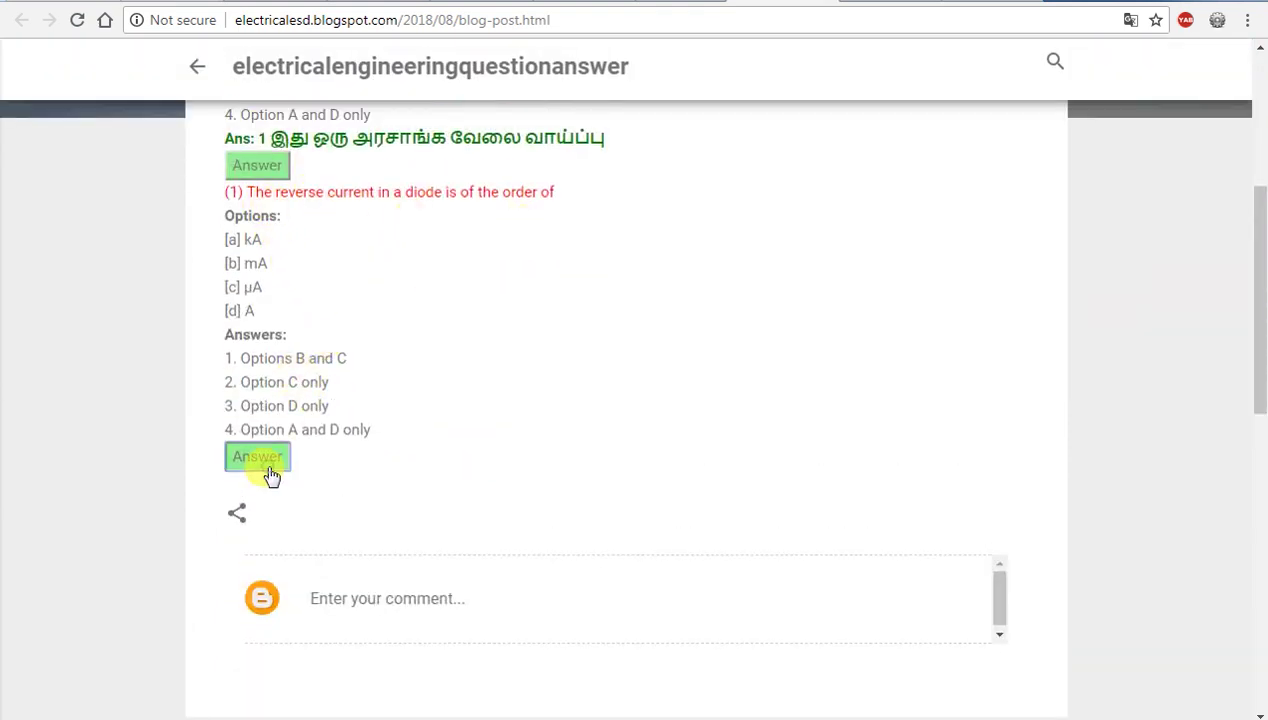
pyautogui.moveTo(267, 453); pyautogui.dragTo(209, 442)
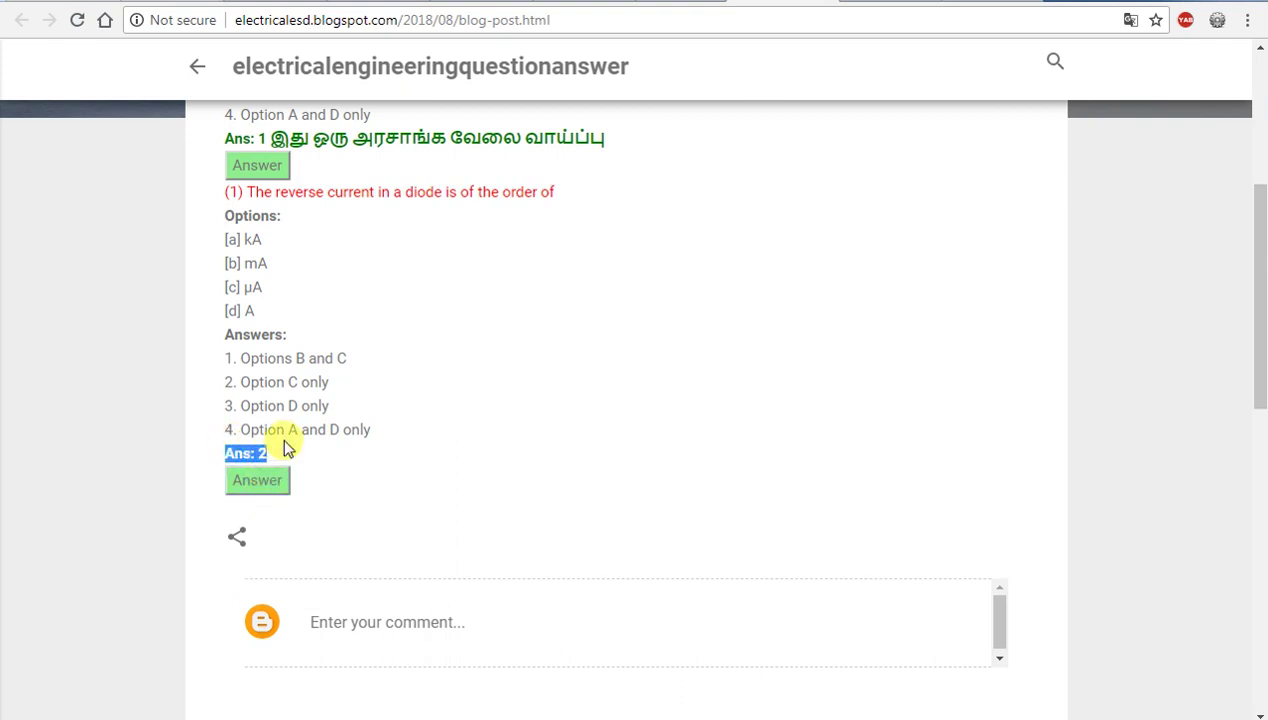
# - Hide and show each question's answer on the live page to test that the two Answer buttons work independently
pyautogui.scroll(2, 290, 440)
pyautogui.click(272, 362)
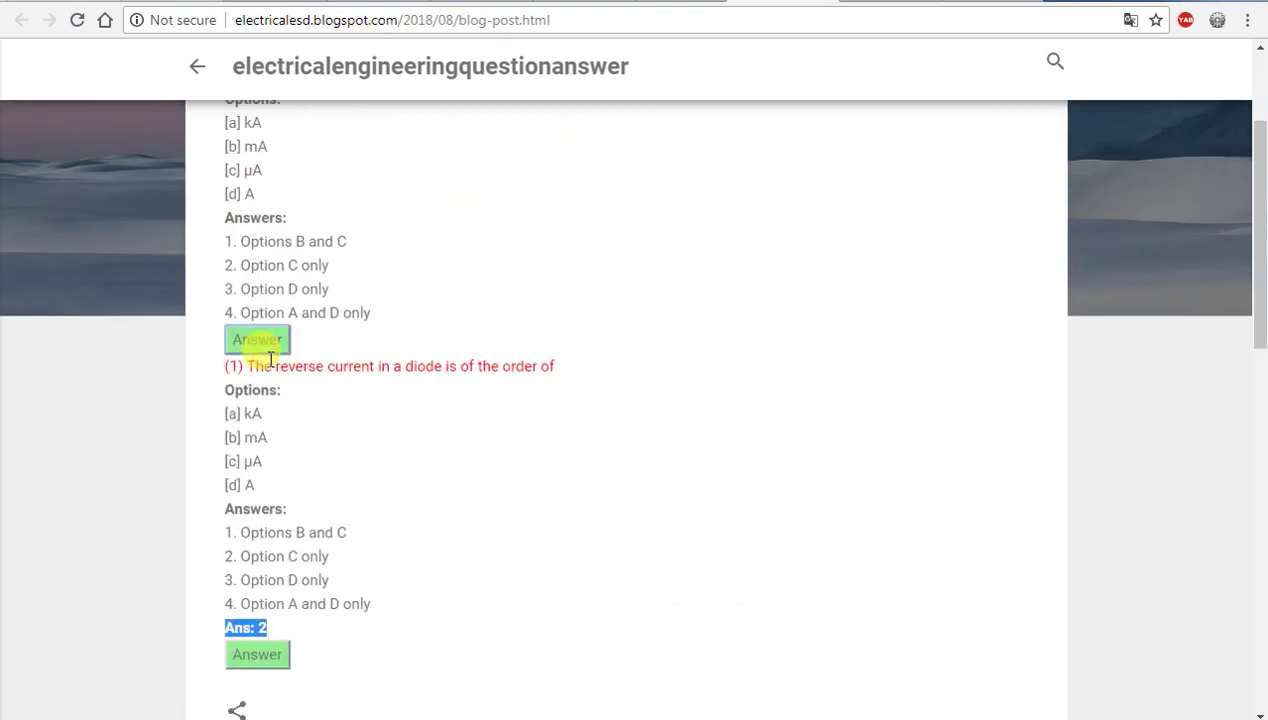
pyautogui.click(267, 342)
pyautogui.click(263, 362)
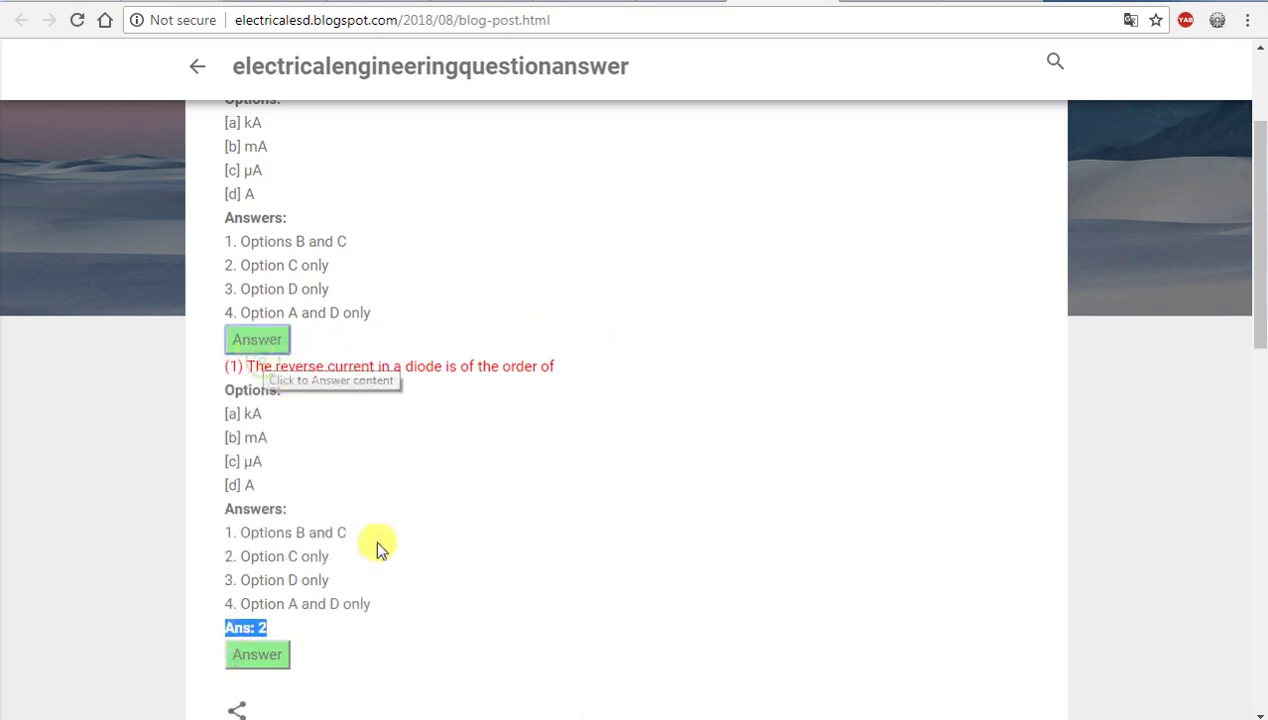
pyautogui.scroll(-3, 294, 464)
pyautogui.click(259, 362)
pyautogui.click(255, 338)
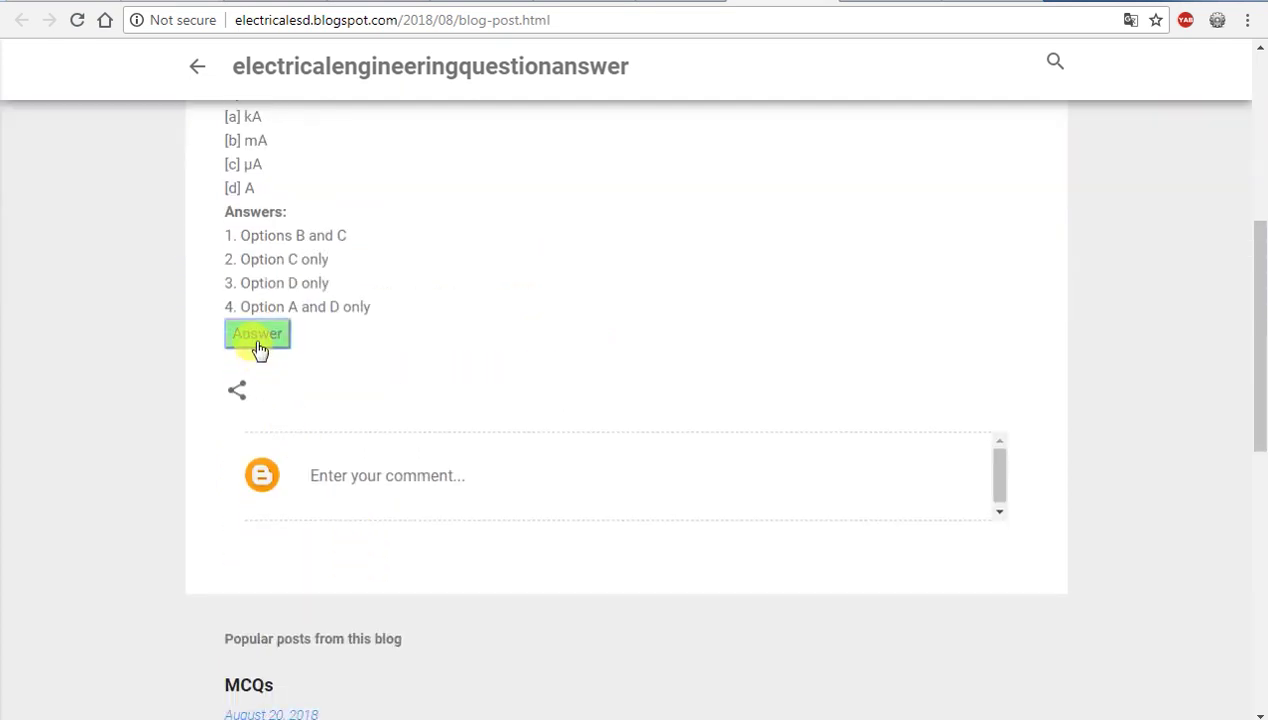
# - Reveal the first question's Tamil answer again and toggle the second question's answer off and back on
pyautogui.scroll(1, 391, 386)
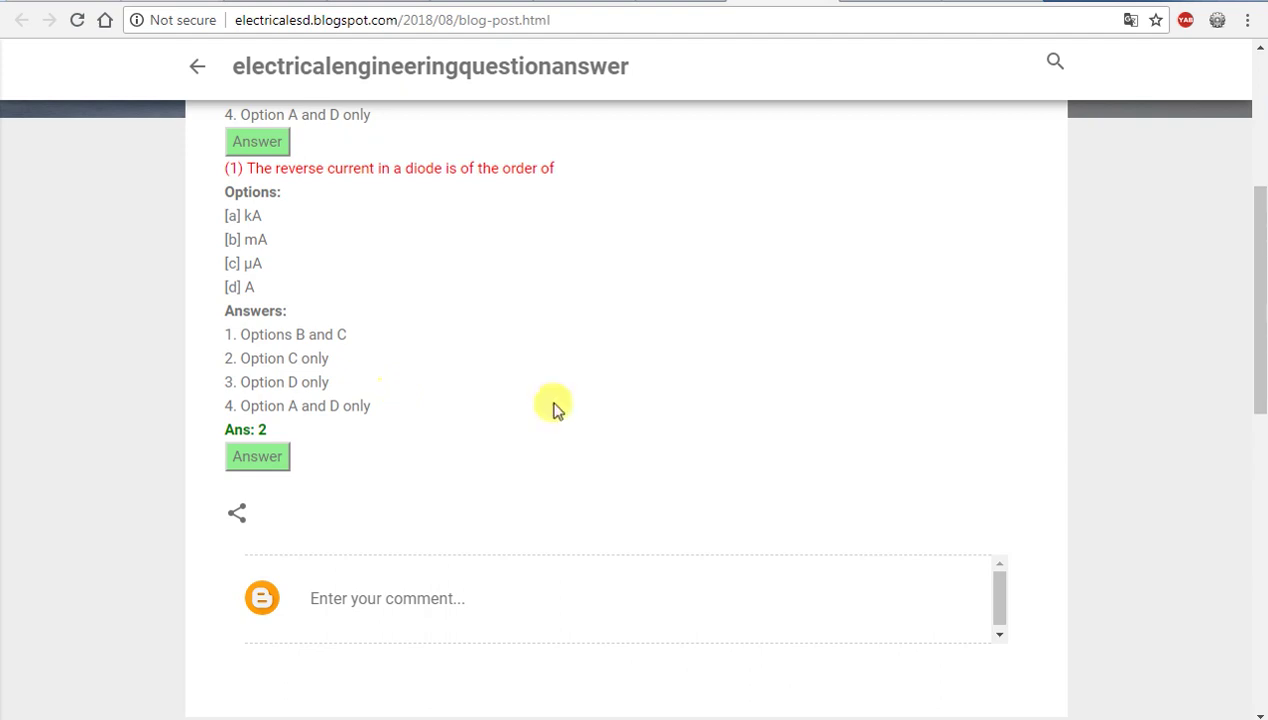
pyautogui.scroll(2, 546, 408)
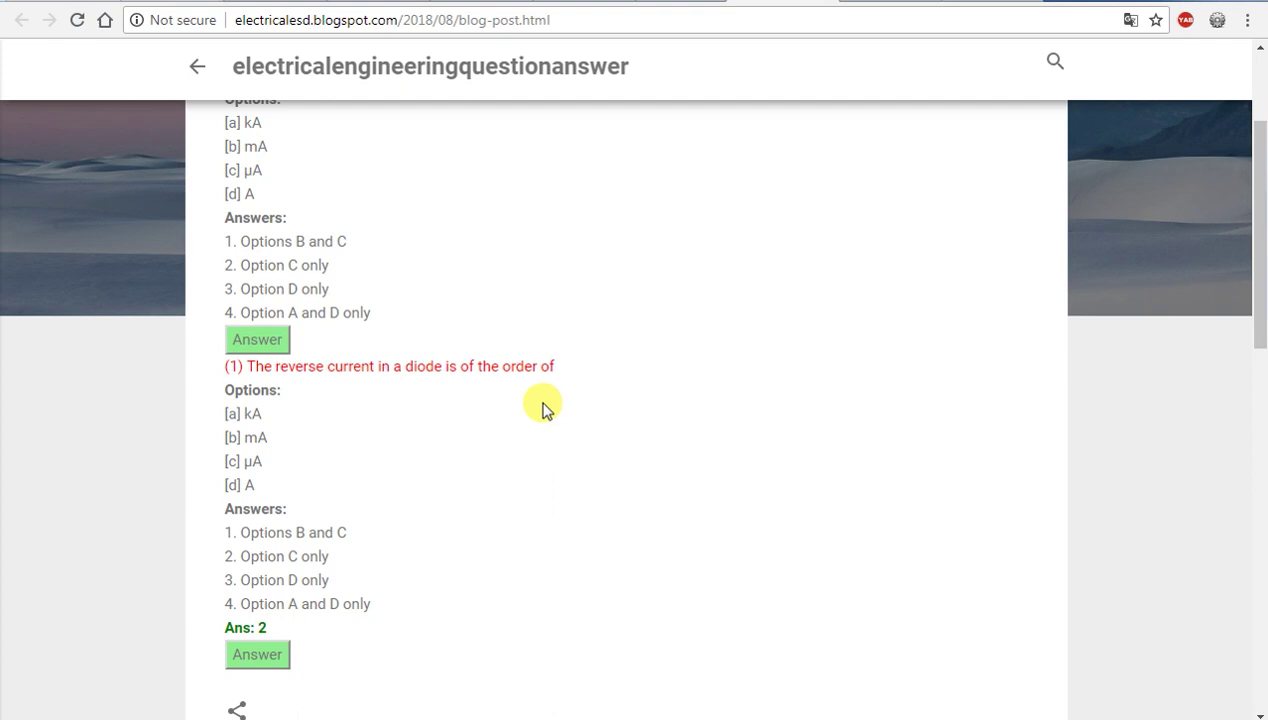
pyautogui.scroll(-2, 456, 478)
pyautogui.scroll(2, 456, 478)
pyautogui.scroll(2, 456, 405)
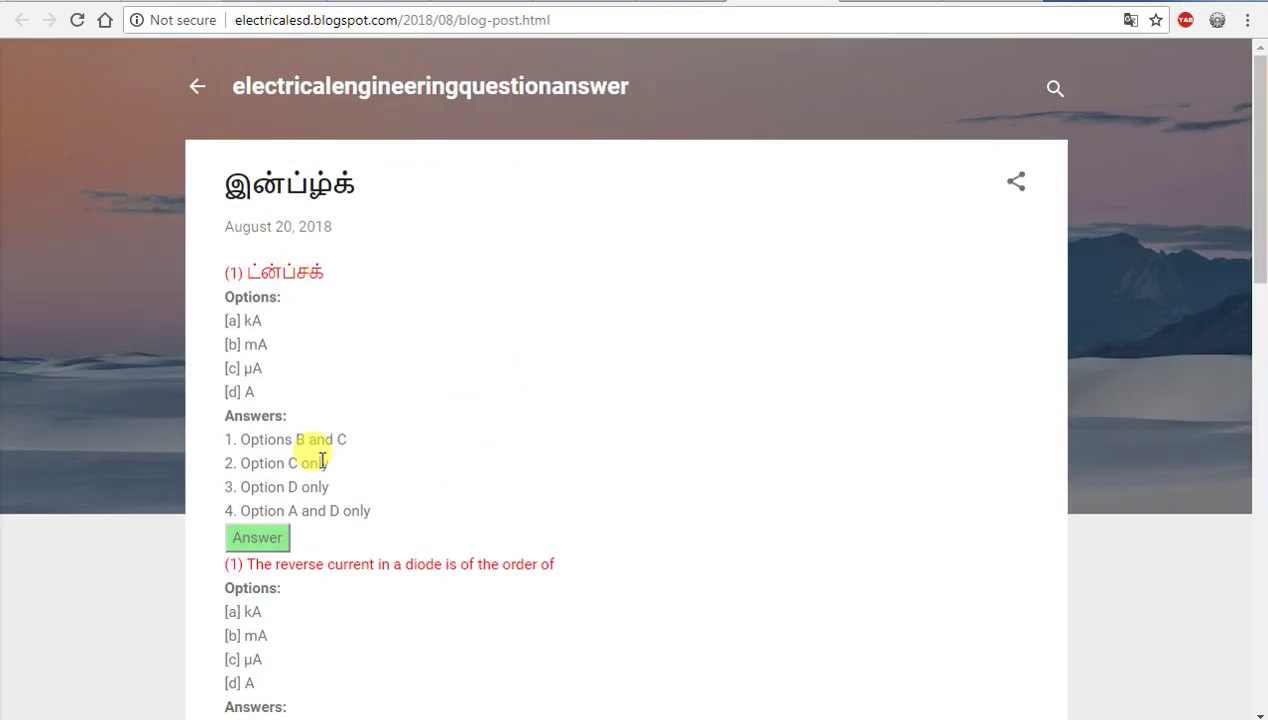
pyautogui.scroll(-2, 311, 447)
pyautogui.click(236, 342)
pyautogui.scroll(-2, 280, 440)
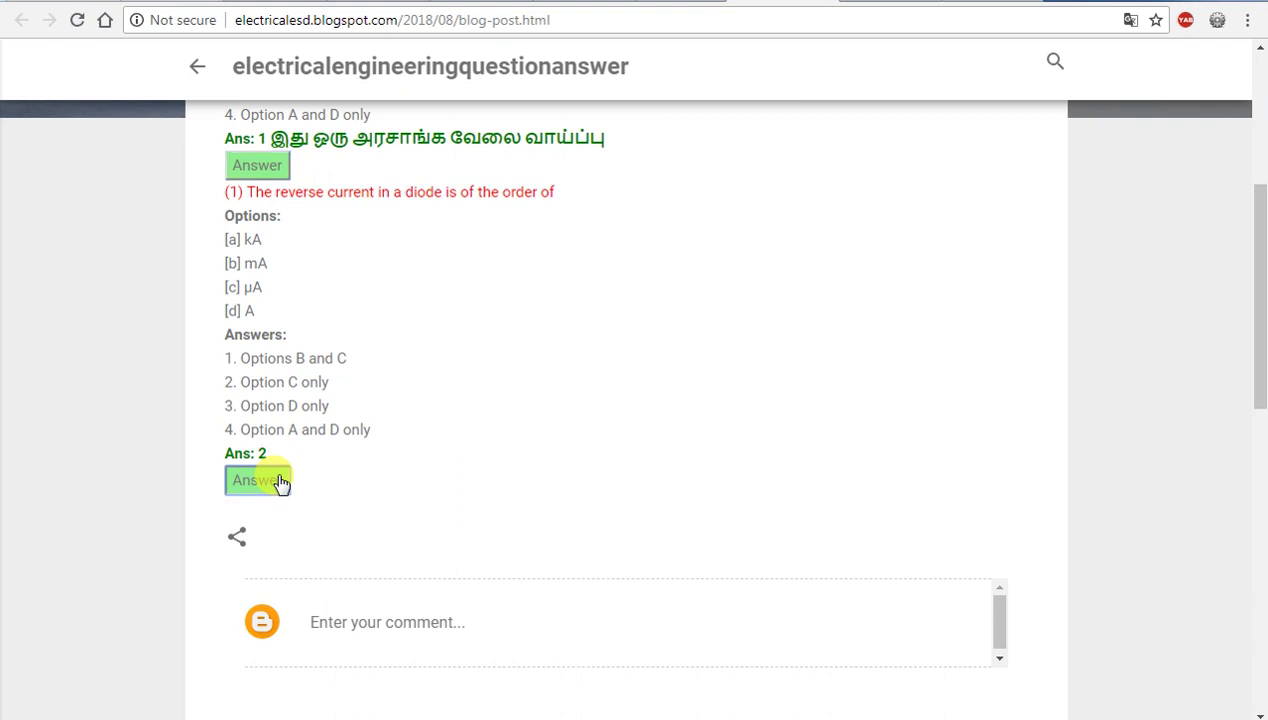
pyautogui.click(279, 479)
pyautogui.click(272, 458)
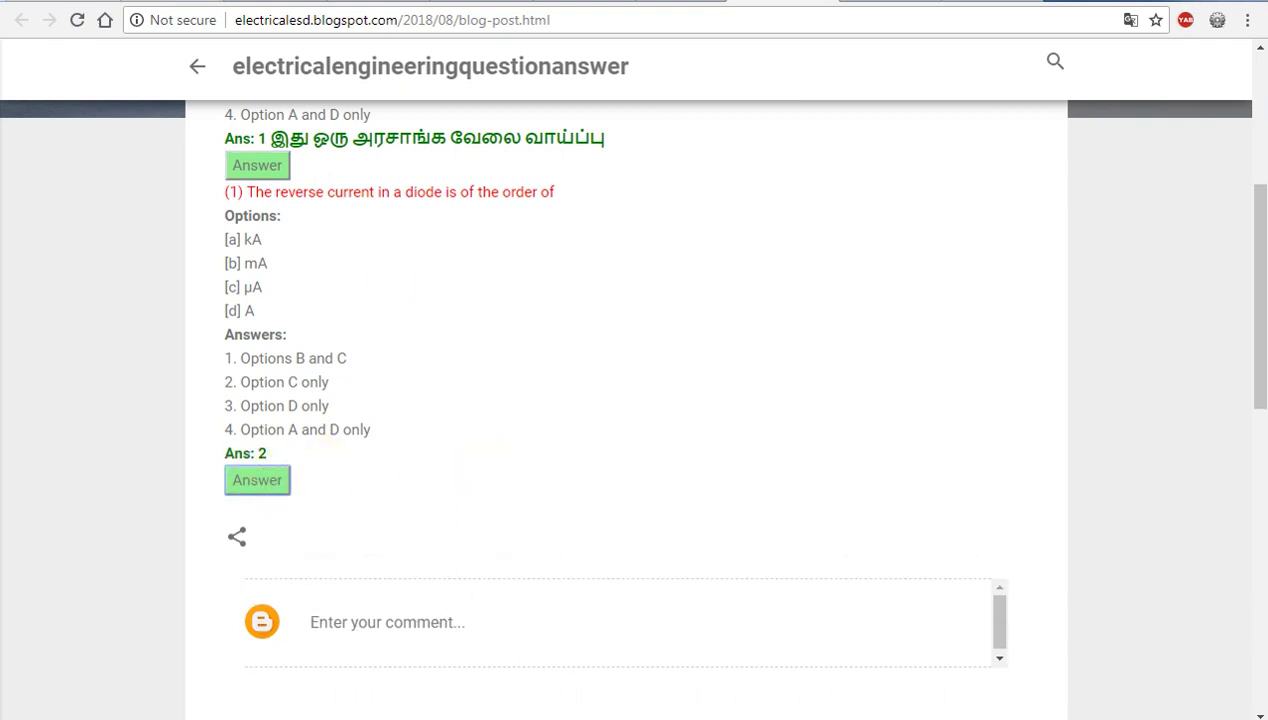